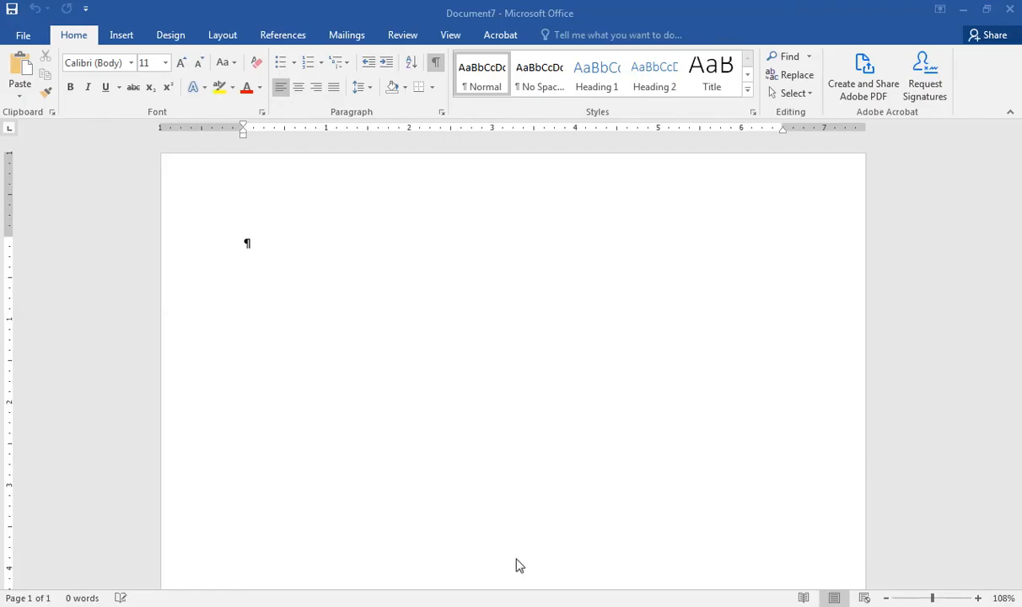
# View the "mla style guide 8th edition" image results in Google Chrome and return to the blank Document7 in Word
pyautogui.moveTo(219, 606)
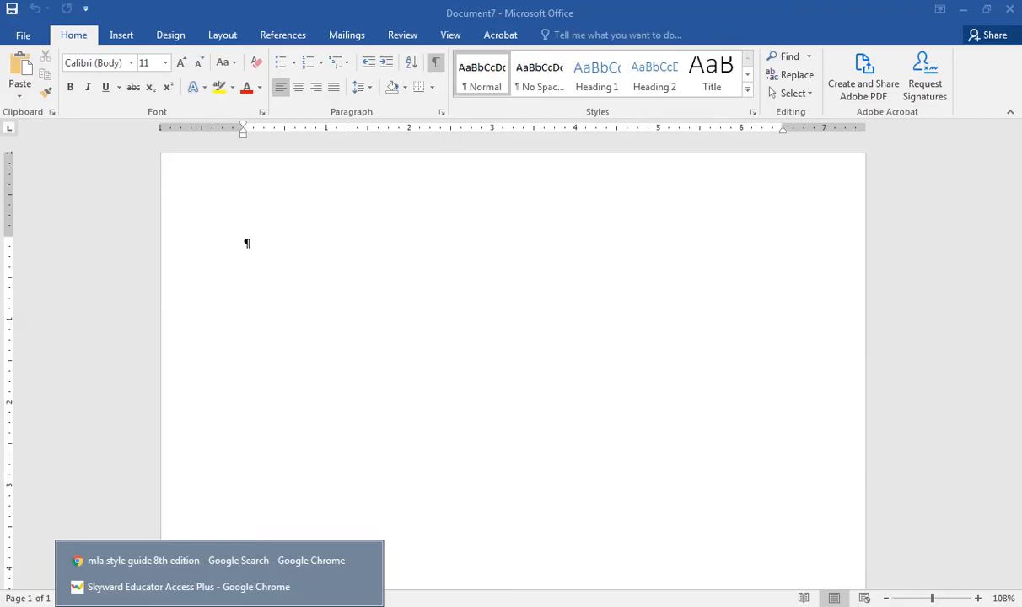
pyautogui.click(201, 562)
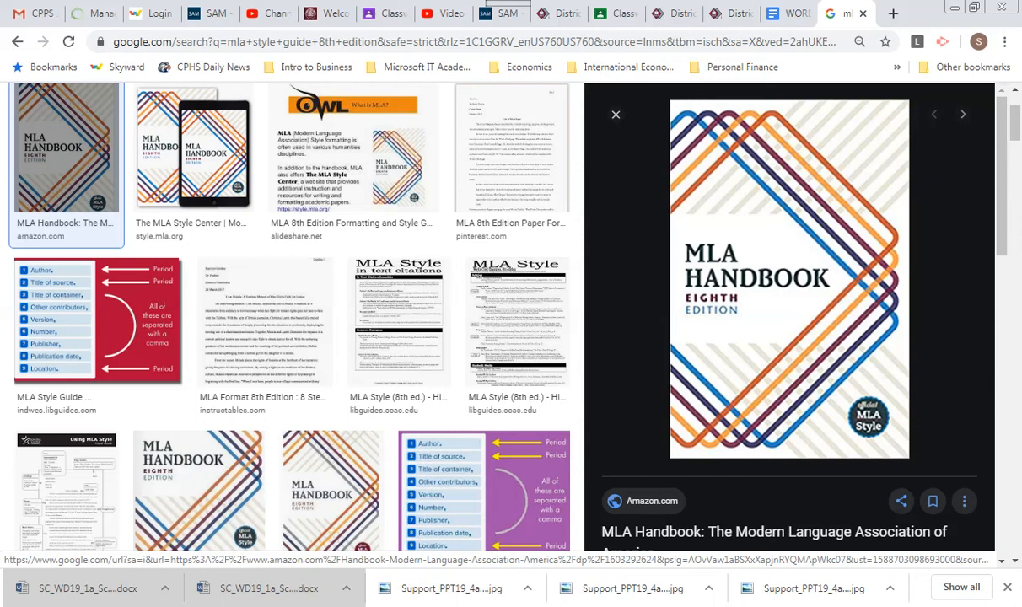
pyautogui.click(320, 530)
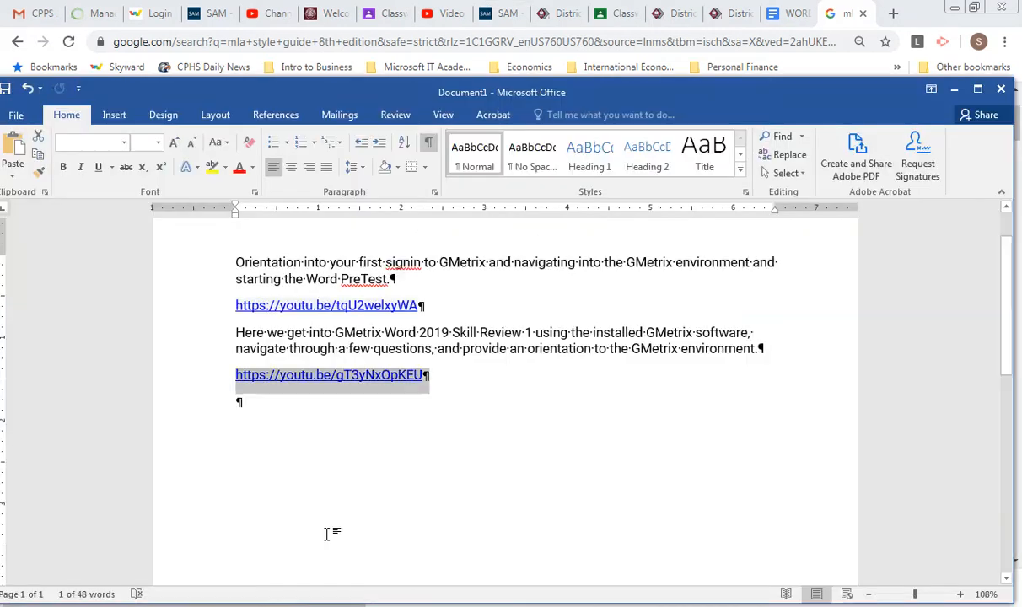
pyautogui.click(361, 603)
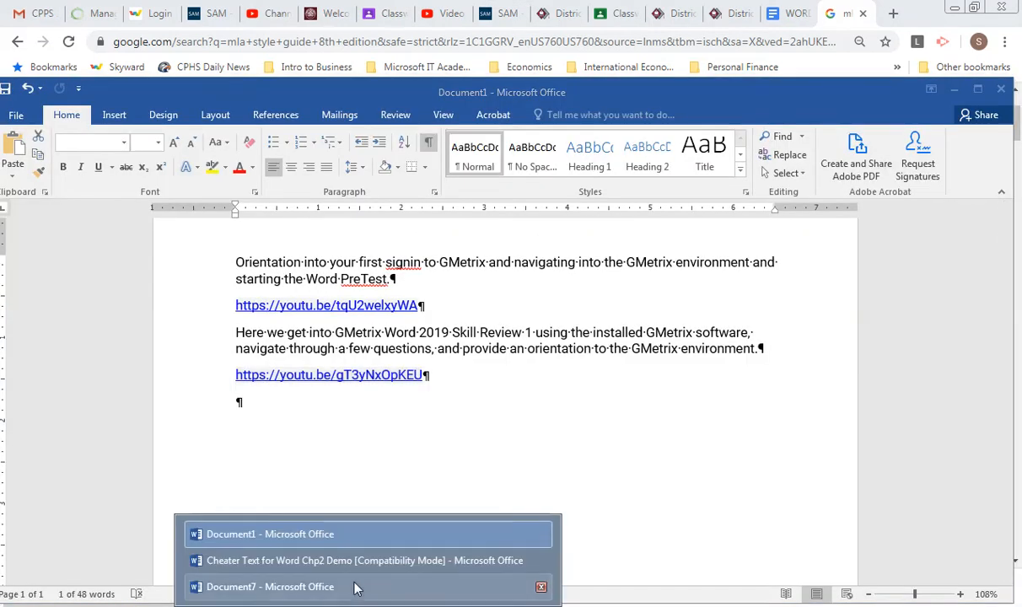
pyautogui.click(346, 587)
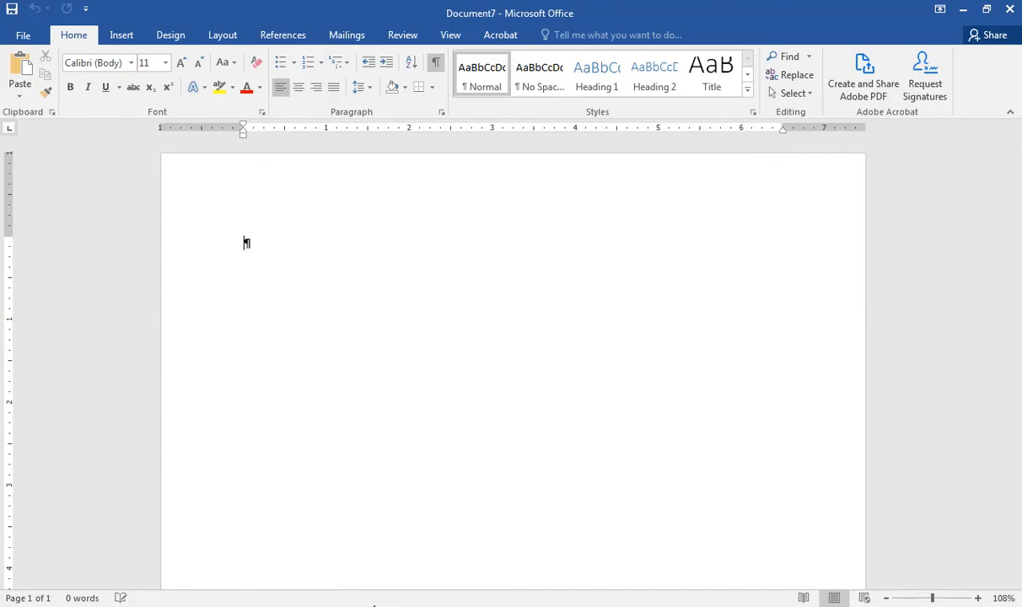
pyautogui.moveTo(367, 606)
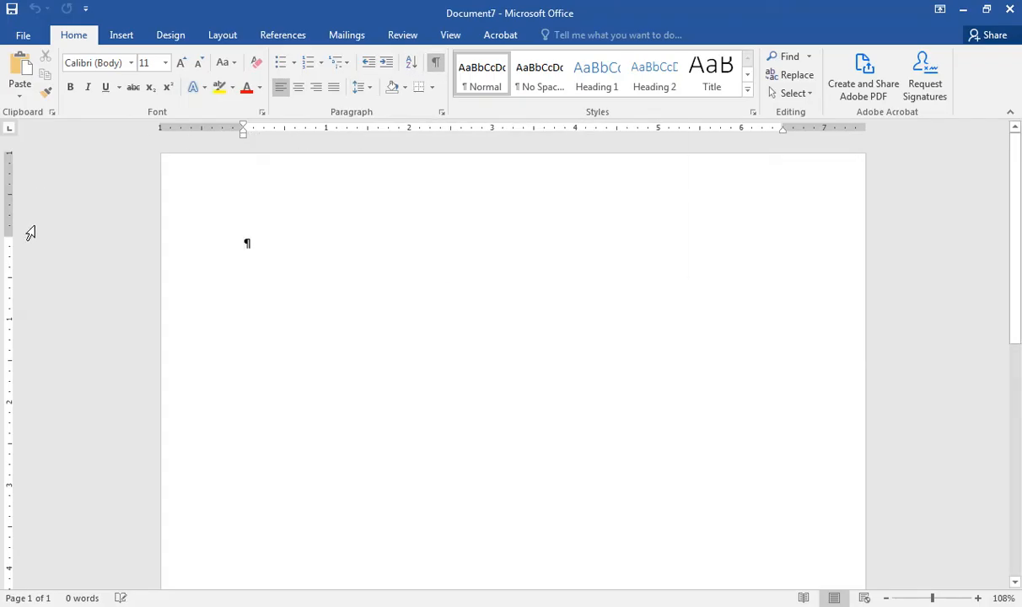
pyautogui.click(450, 38)
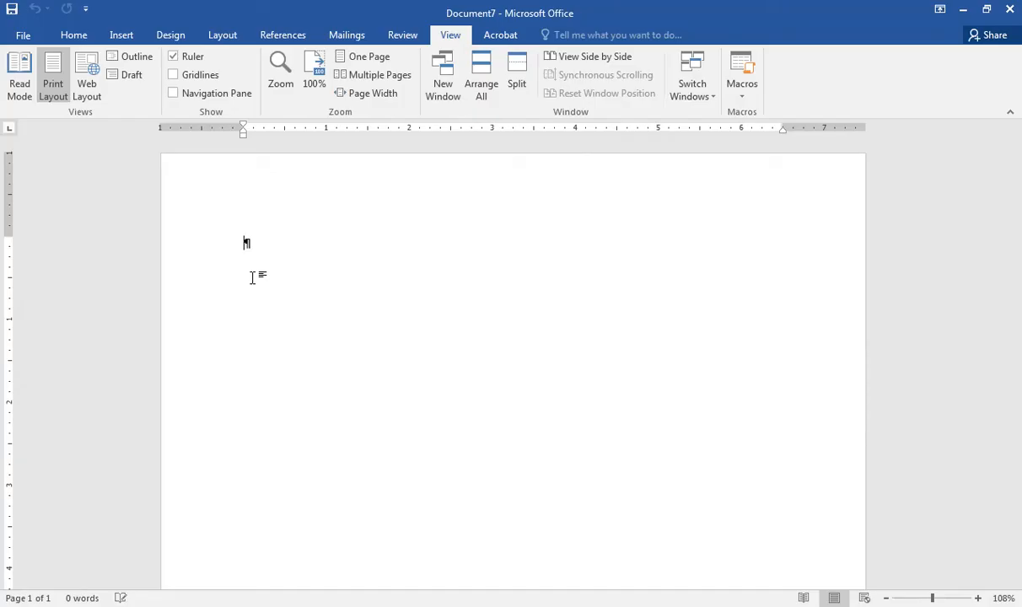
# Modify the Normal style to use Times New Roman at 12 pt
pyautogui.click(72, 37)
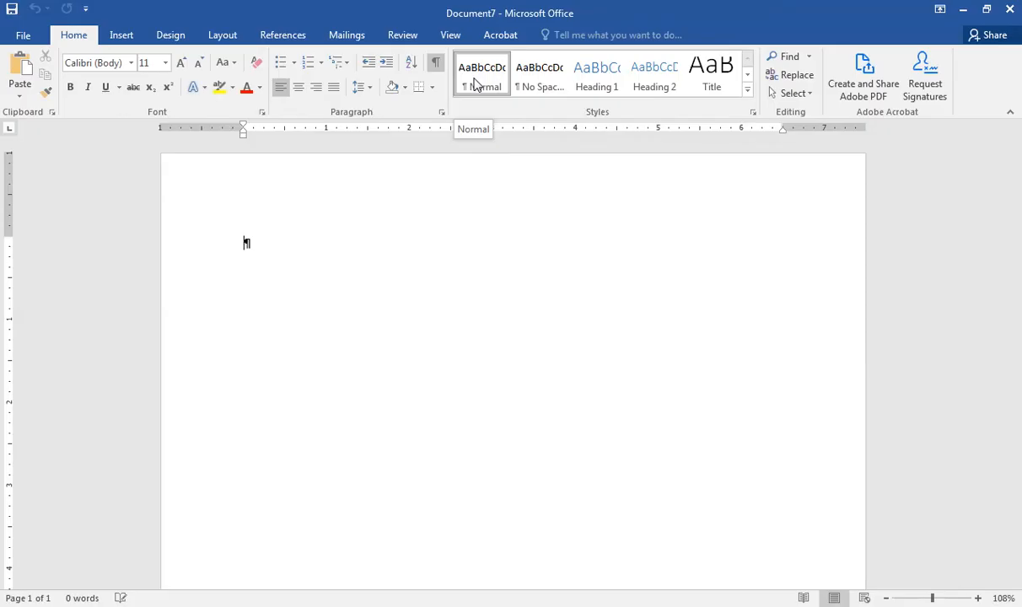
pyautogui.rightClick(474, 82)
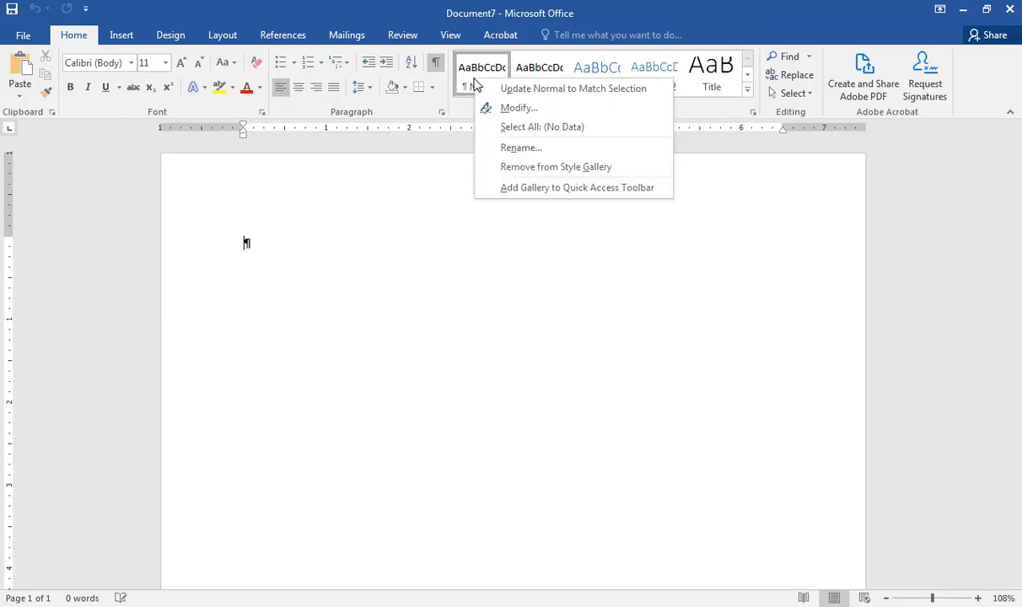
pyautogui.click(515, 109)
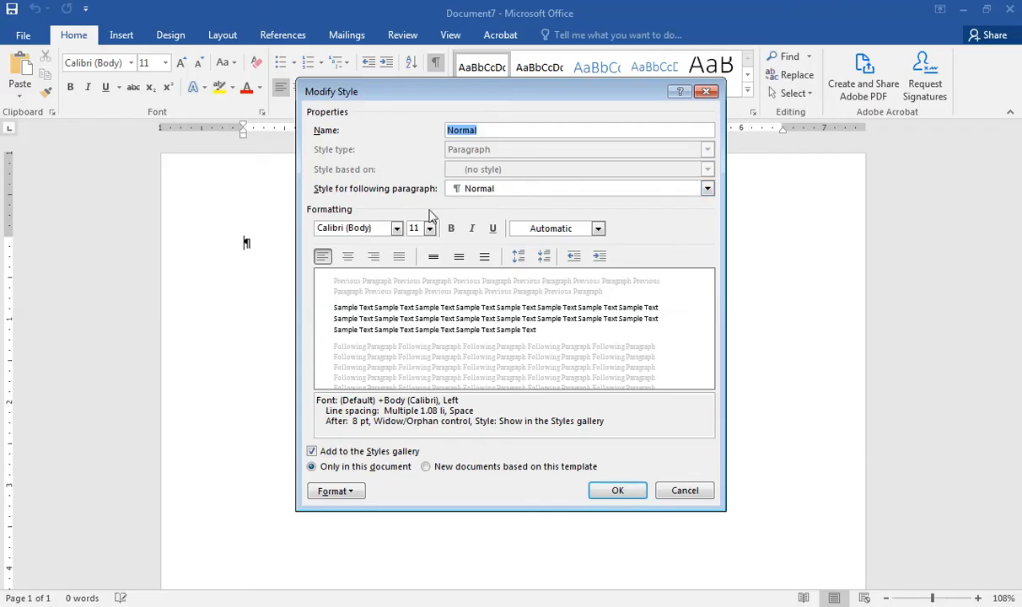
pyautogui.click(373, 228)
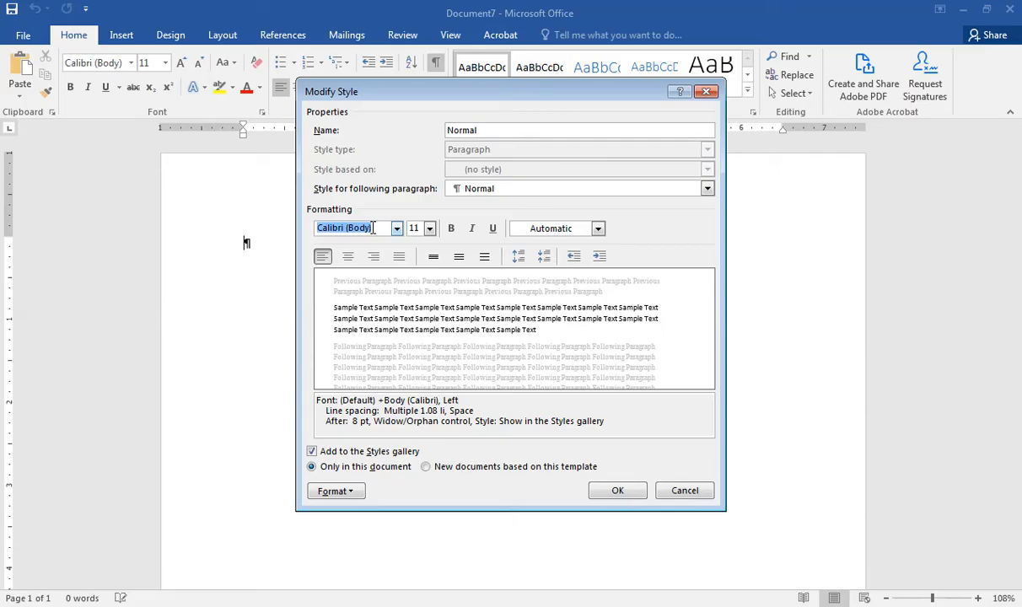
pyautogui.write('Times New Roman')
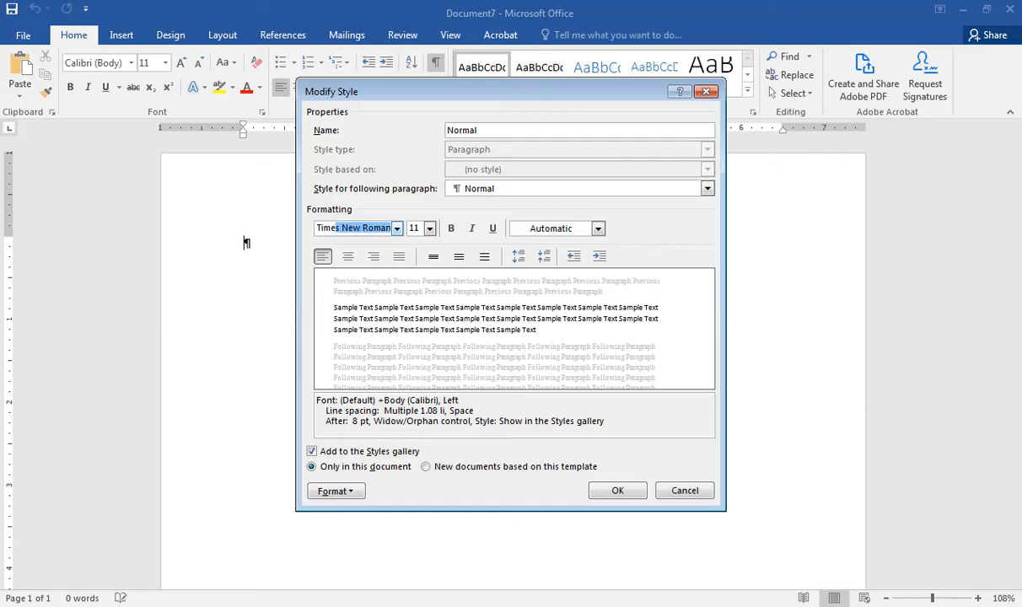
pyautogui.click(429, 229)
pyautogui.click(414, 278)
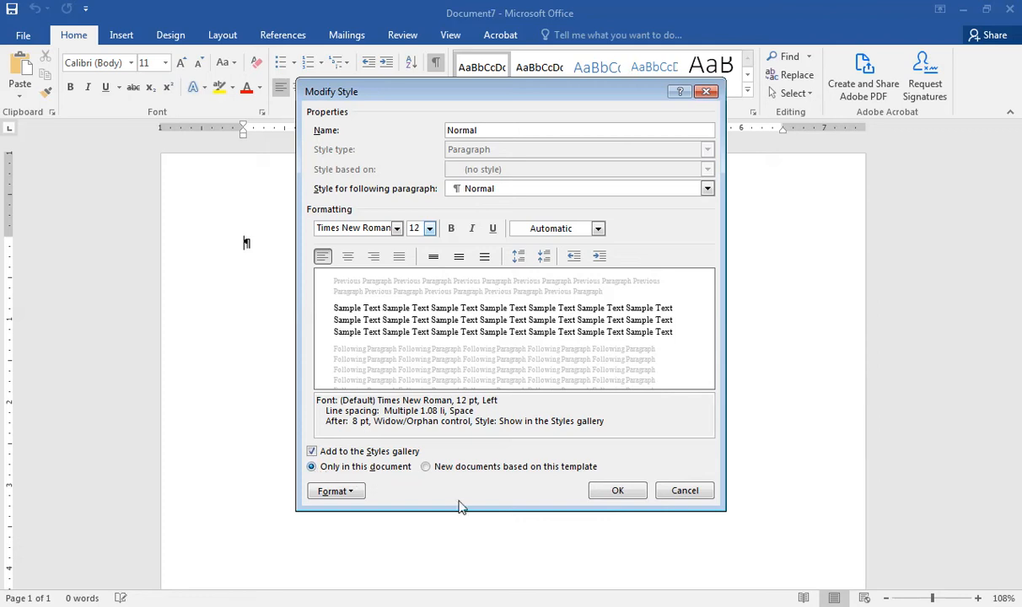
pyautogui.click(612, 491)
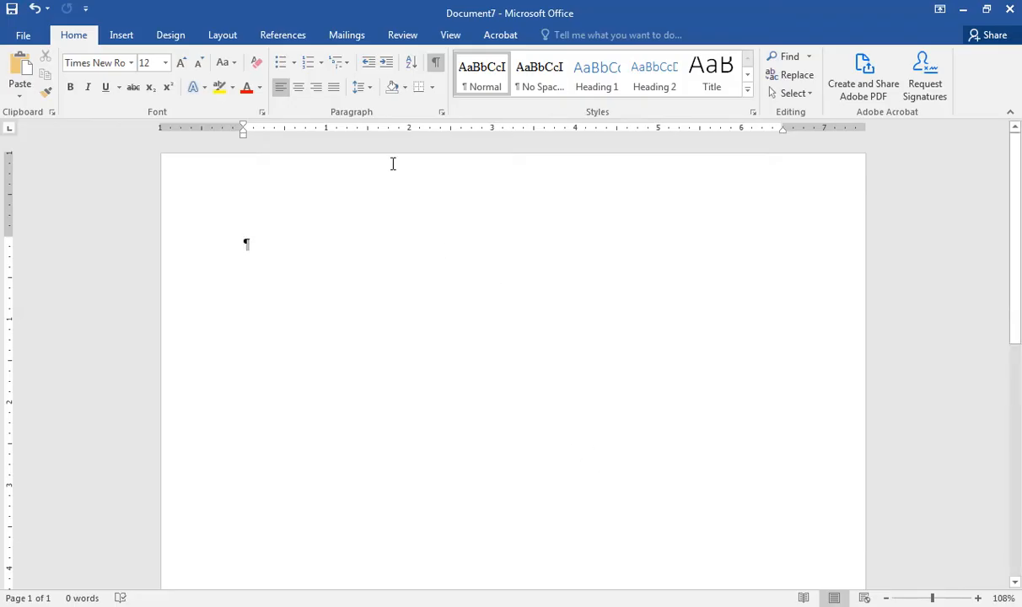
# Set line spacing to 2.0, remove the space after the paragraph, and update the Normal style to match
pyautogui.click(368, 91)
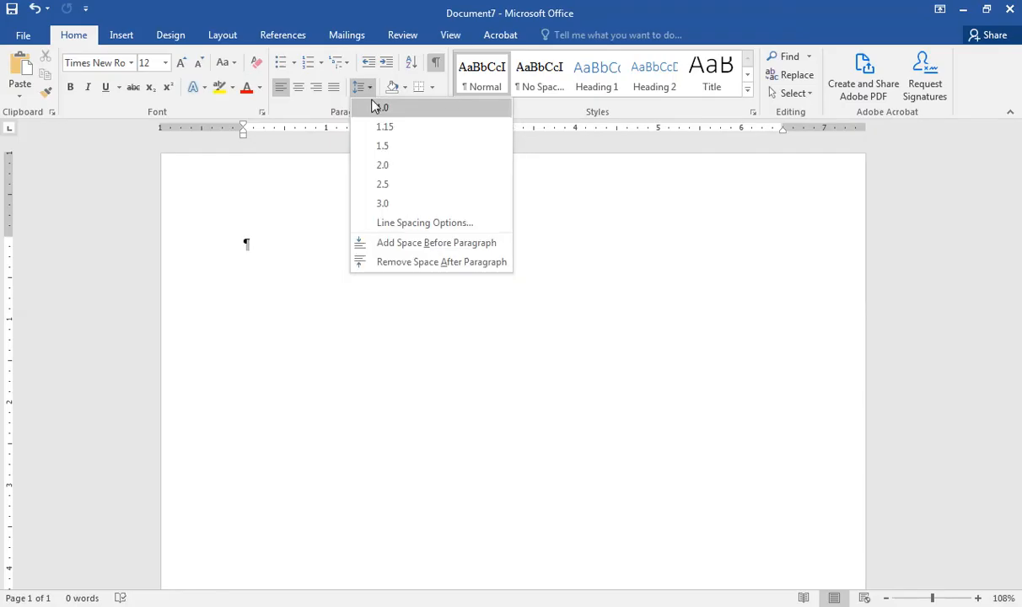
pyautogui.click(382, 166)
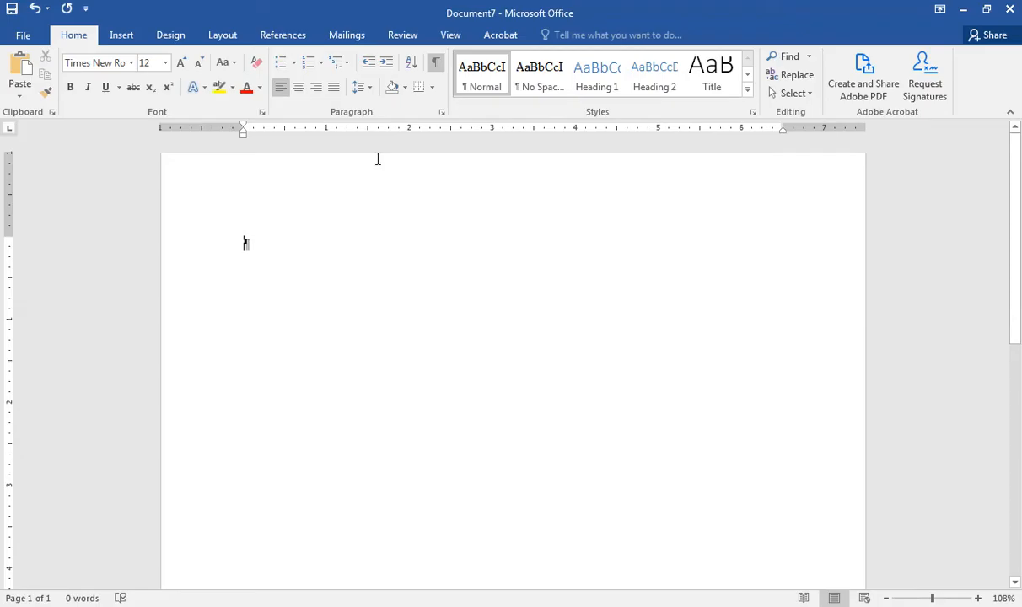
pyautogui.click(369, 88)
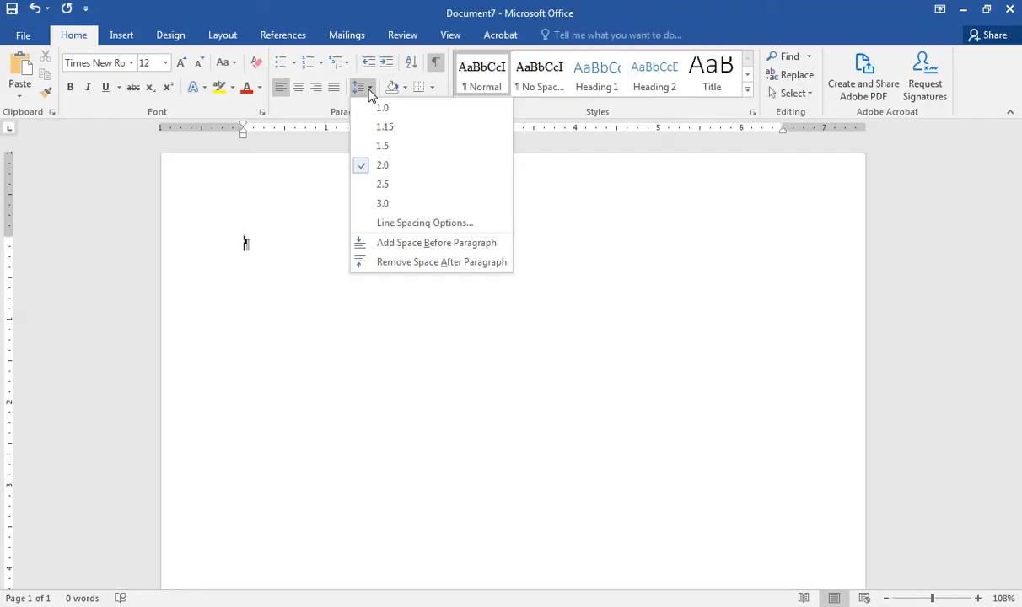
pyautogui.click(391, 265)
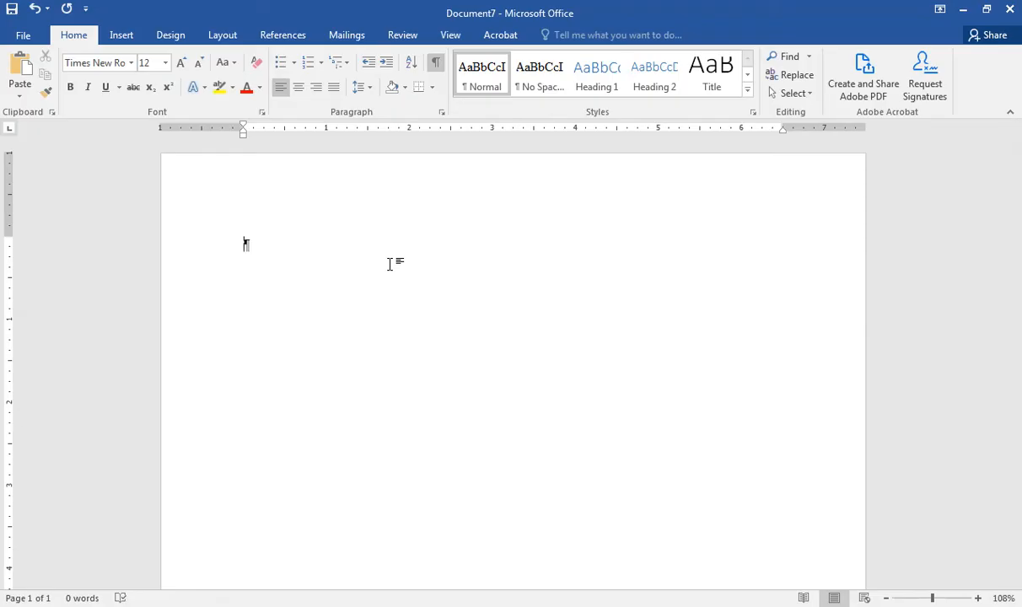
pyautogui.rightClick(480, 80)
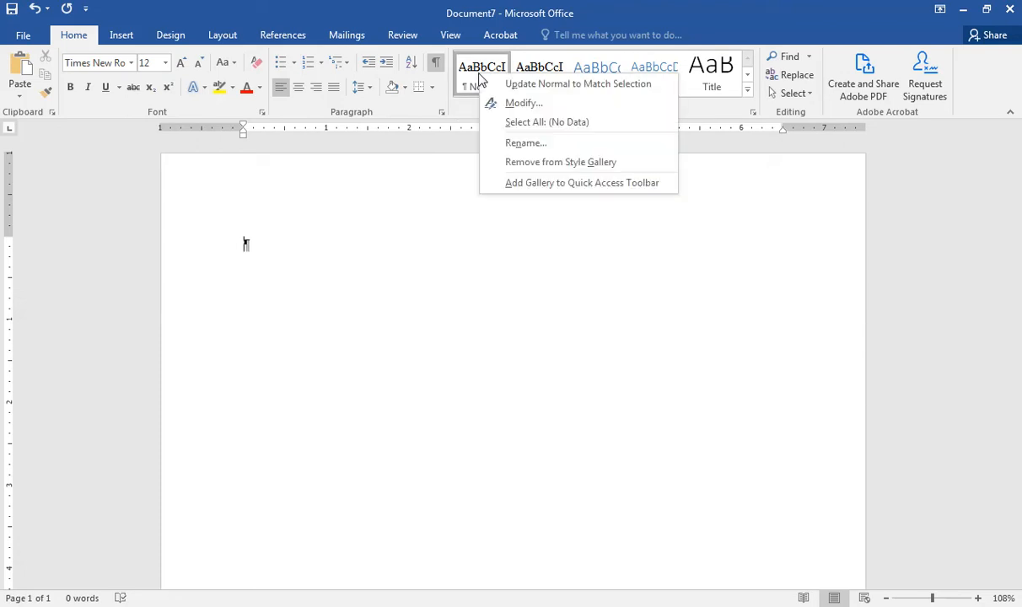
pyautogui.click(527, 87)
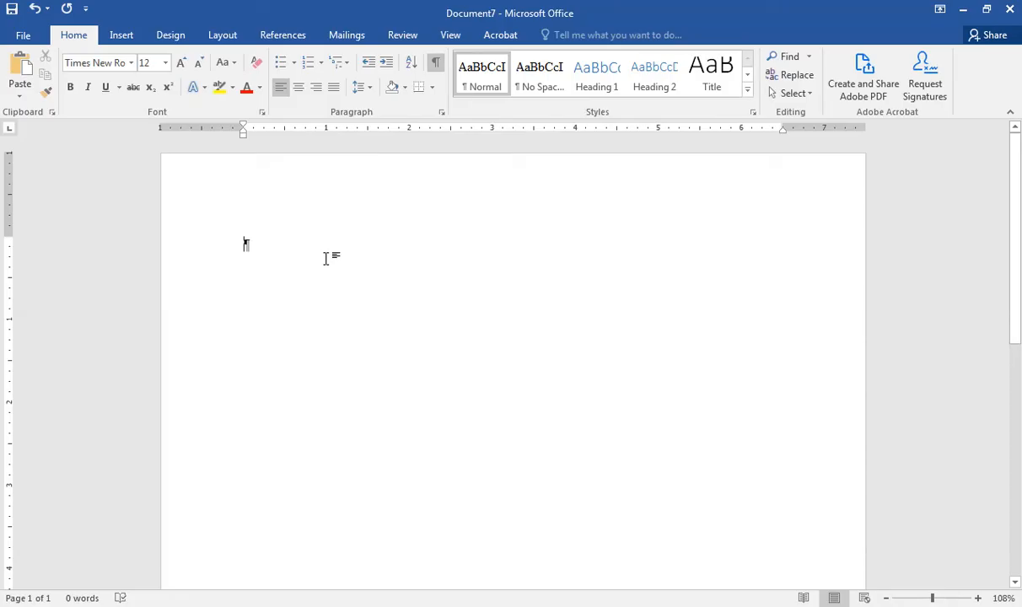
# Open the page header, right-align it, and enter the student's last name followed by a space
pyautogui.doubleClick(239, 188)
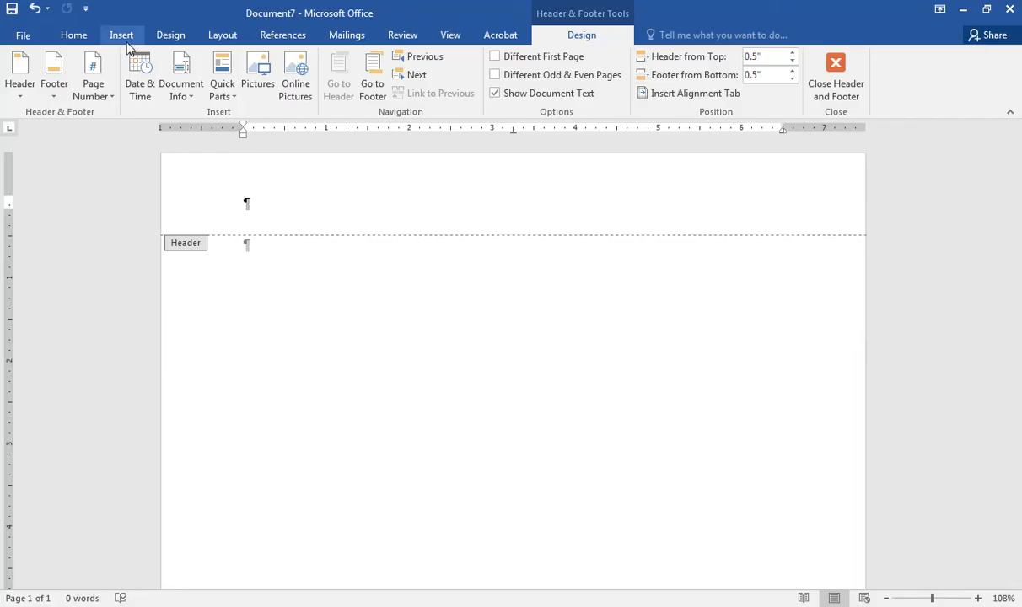
pyautogui.click(74, 36)
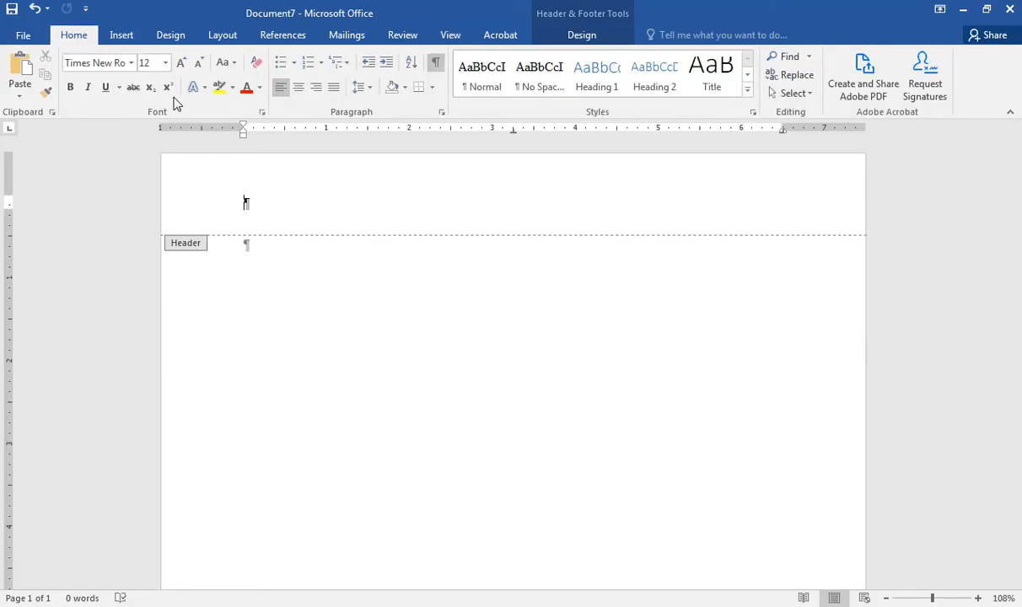
pyautogui.click(316, 89)
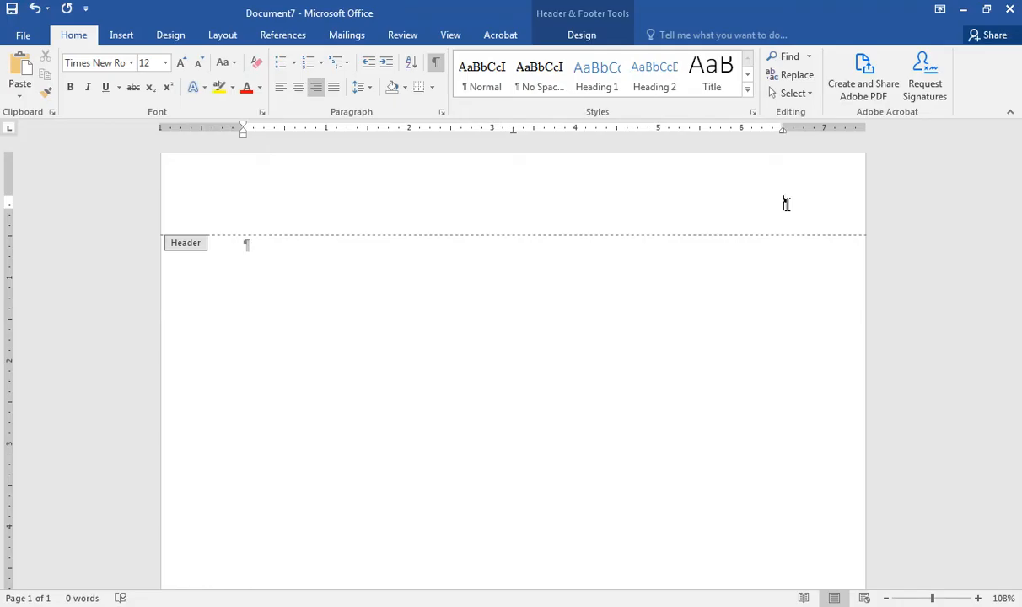
pyautogui.write('zzle')
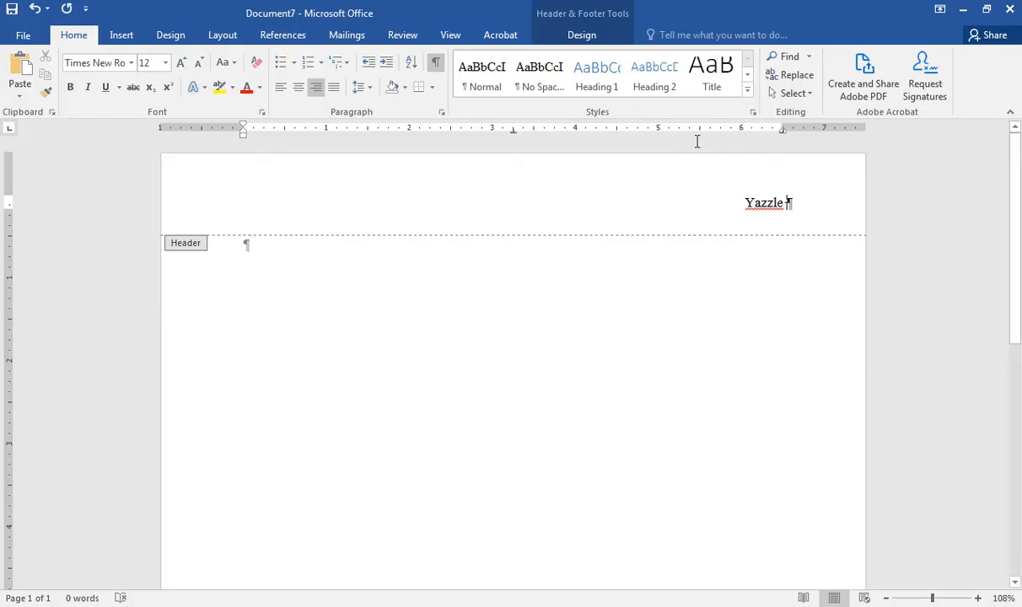
# Insert a Plain Number page number at the current position after the last name, and return to the document body
pyautogui.click(580, 38)
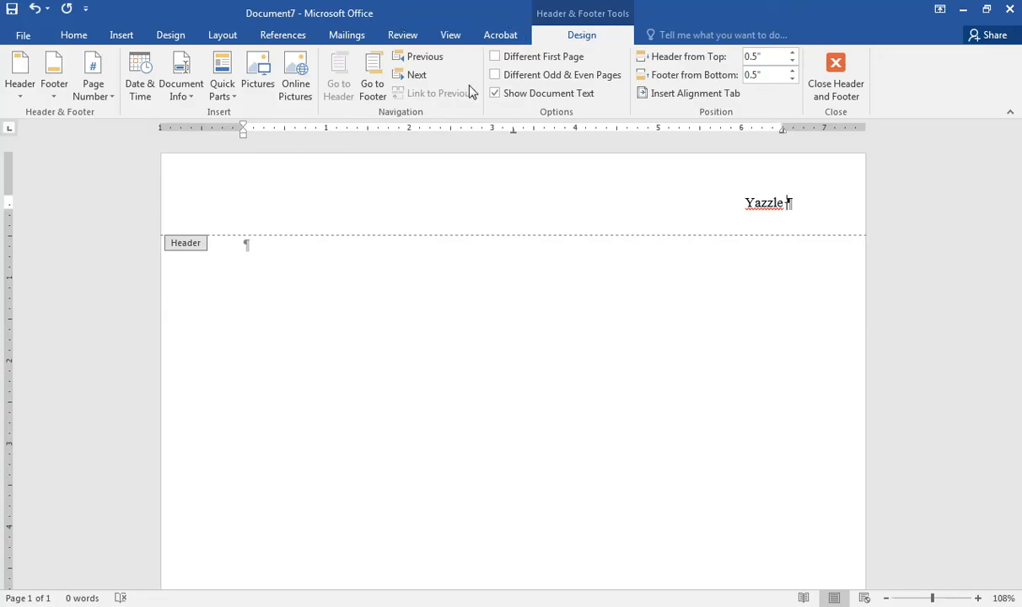
pyautogui.click(97, 93)
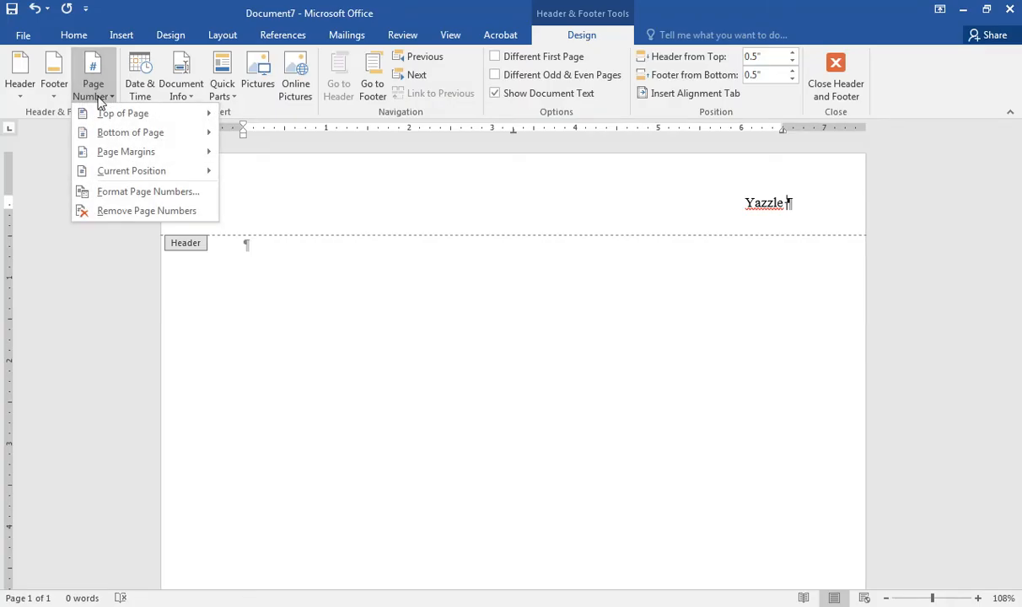
pyautogui.click(127, 135)
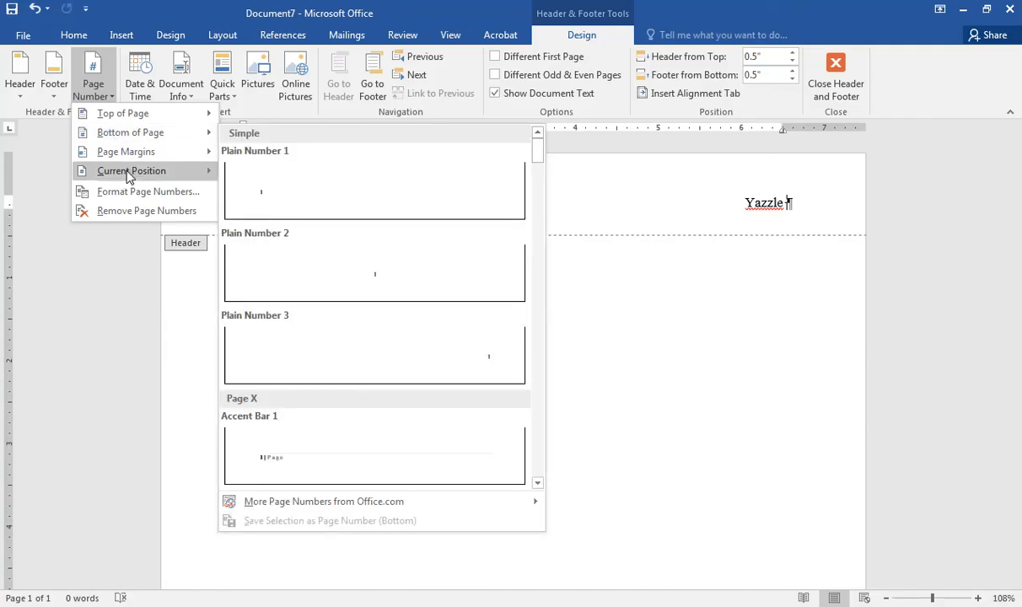
pyautogui.moveTo(128, 174)
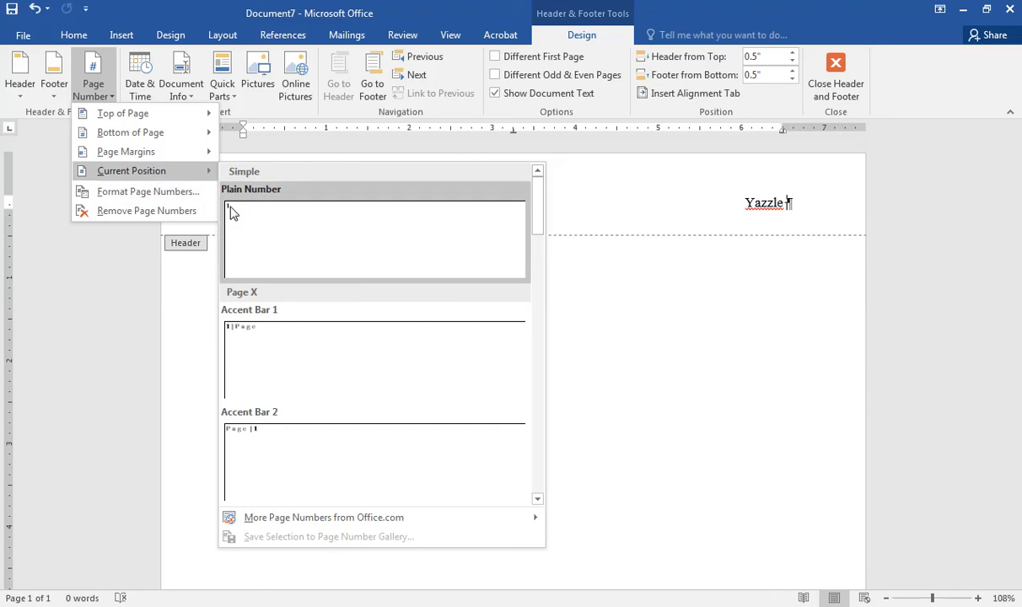
pyautogui.click(261, 233)
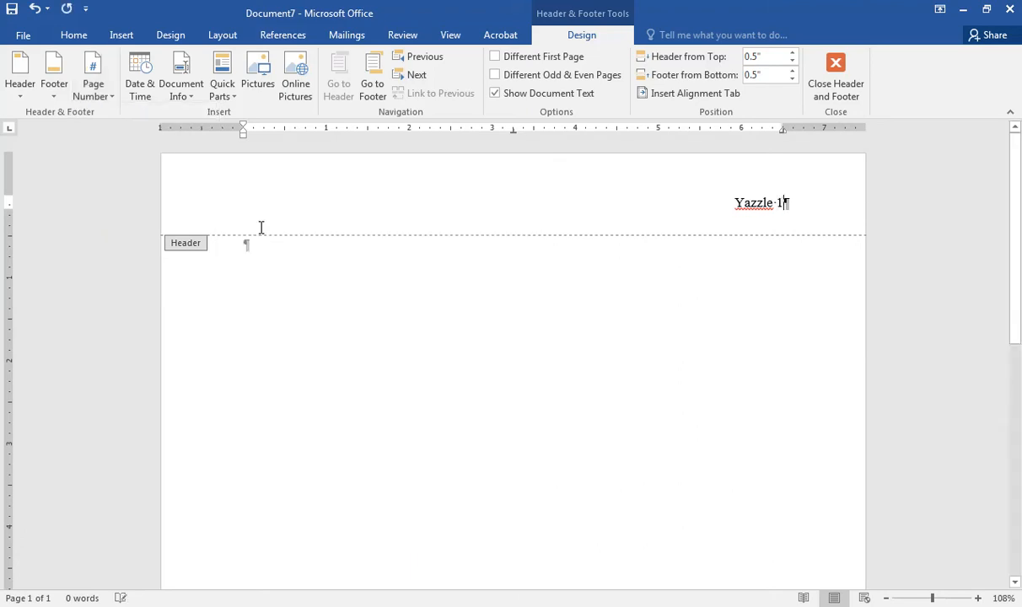
pyautogui.click(743, 203)
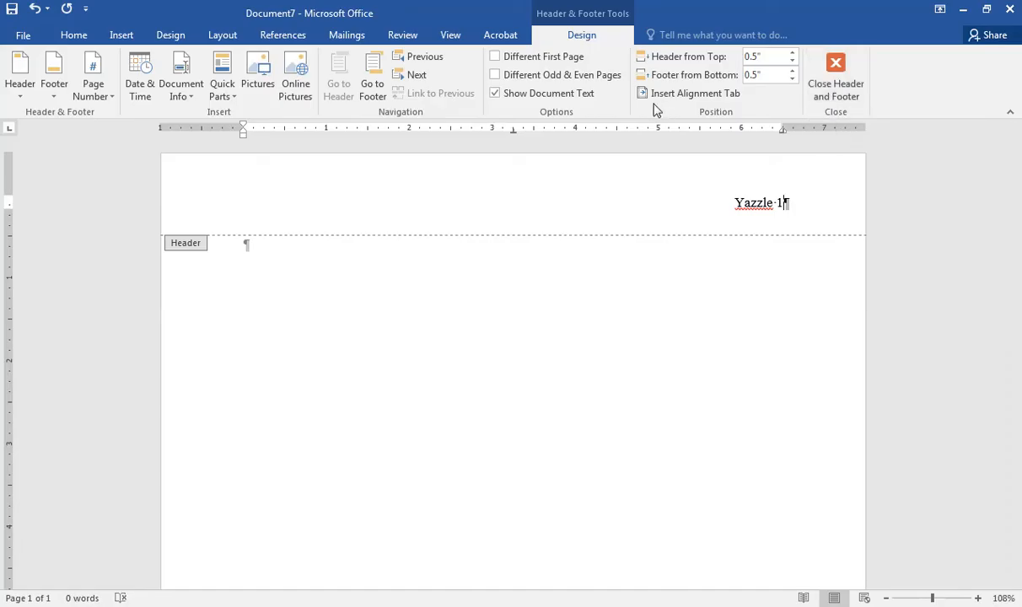
pyautogui.doubleClick(245, 250)
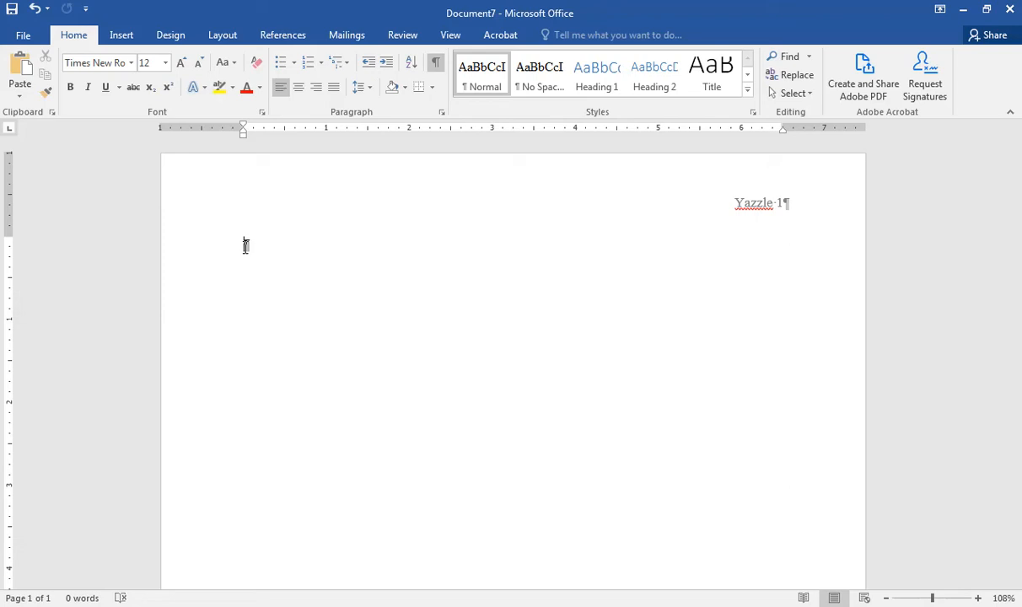
# Enter the student's full name on the first body line and the instructor's title and name on the line below
pyautogui.write('Nina Yazzle')
pyautogui.press('Return')
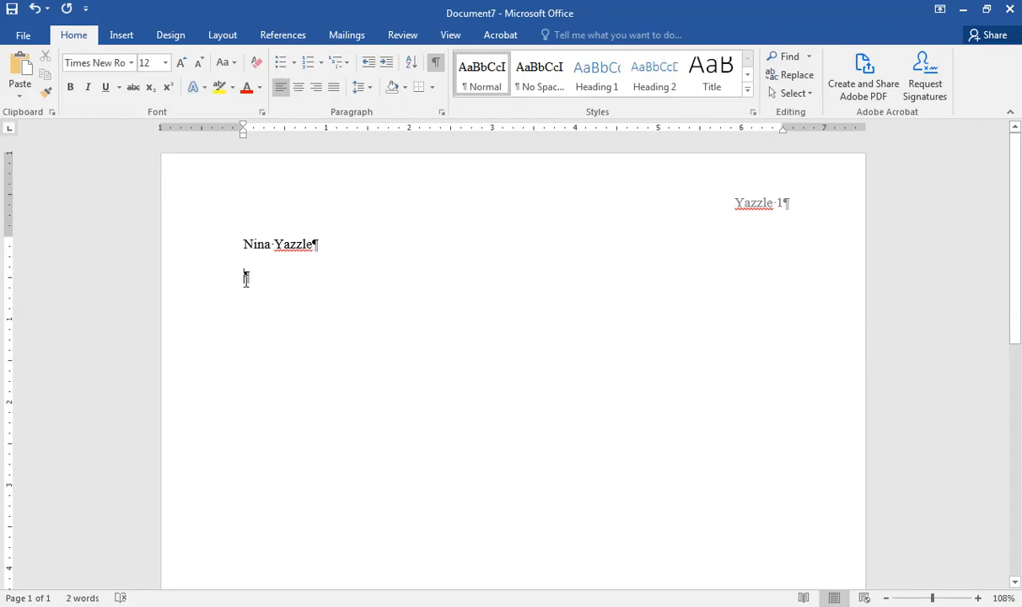
pyautogui.click(363, 90)
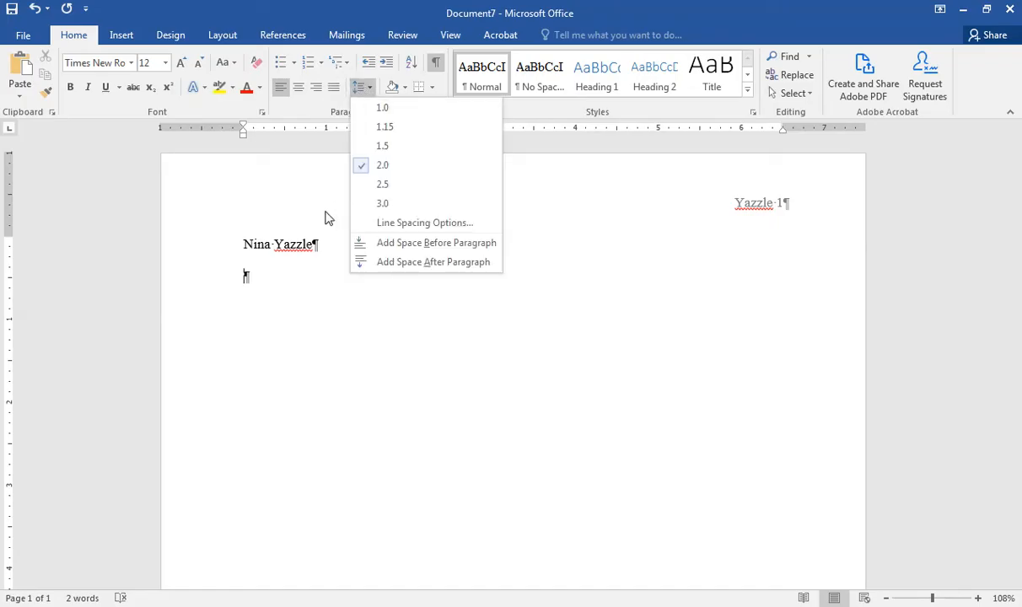
pyautogui.click(245, 279)
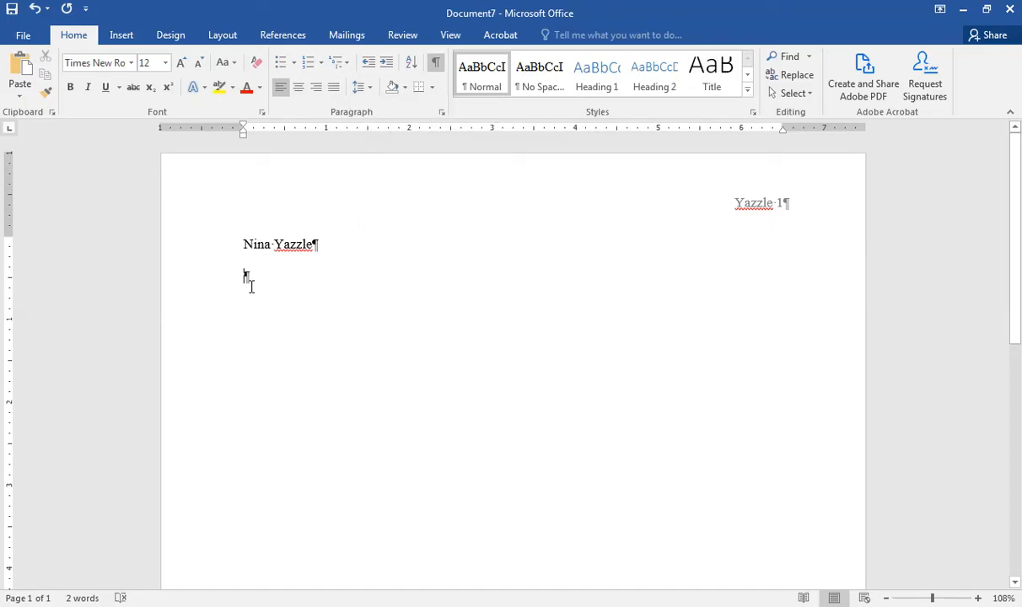
pyautogui.write('Mr. ')
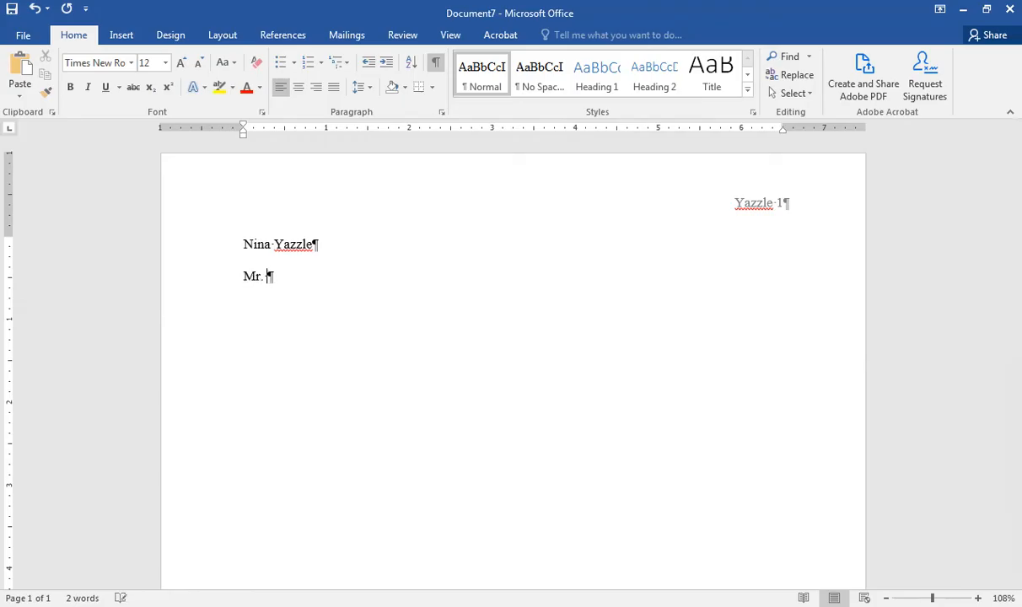
pyautogui.write('Slobovnik')
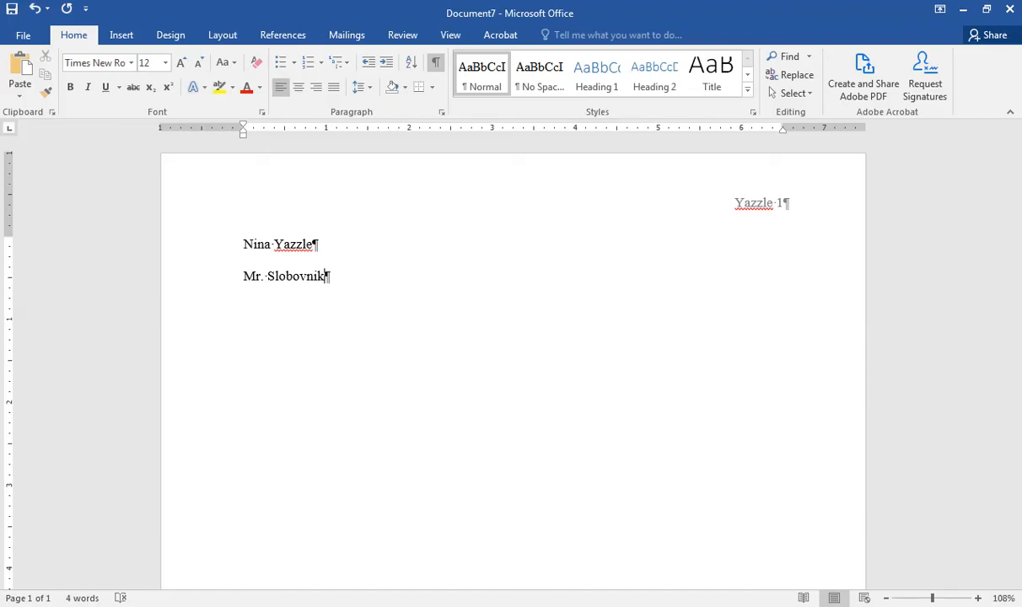
pyautogui.press('Return')
# Add the course line "English 101" and the date line "October 6, 2021" below the instructor's name
pyautogui.write('Engl')
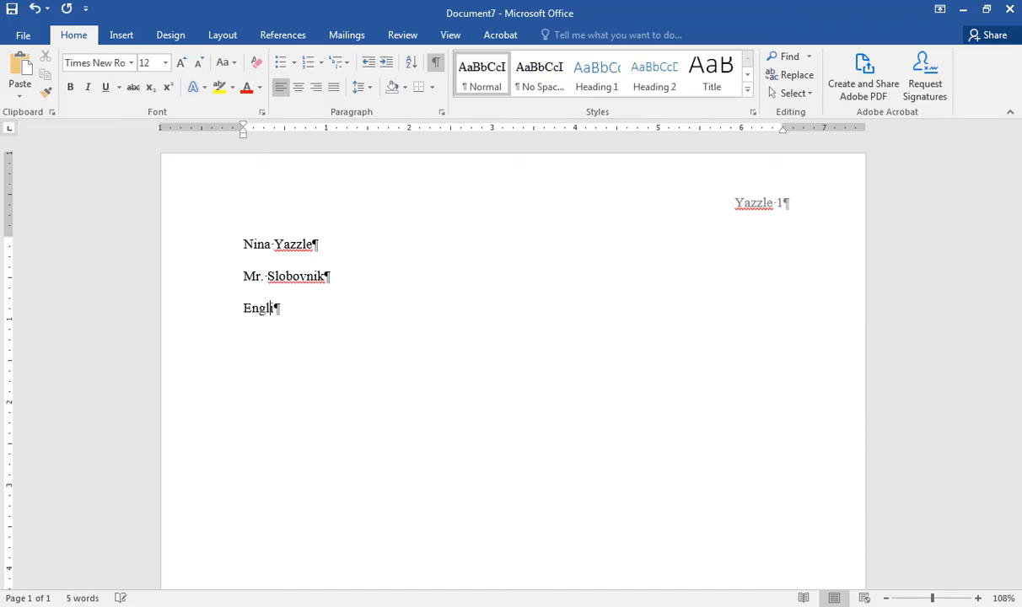
pyautogui.write('ish 101')
pyautogui.press('Return')
pyautogui.write('Octob')
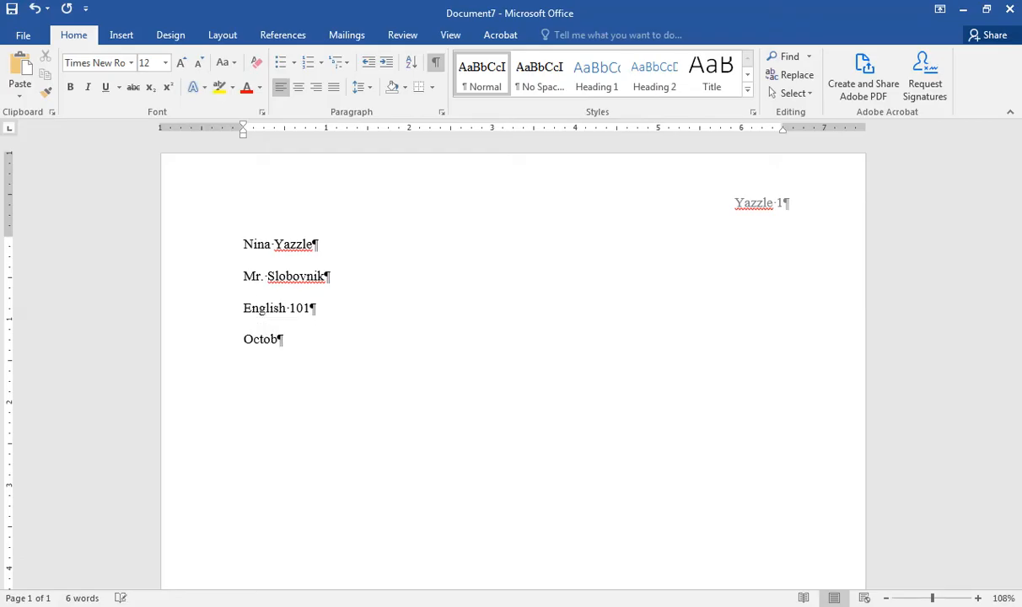
pyautogui.write('er 6, 2021')
pyautogui.press('Return')
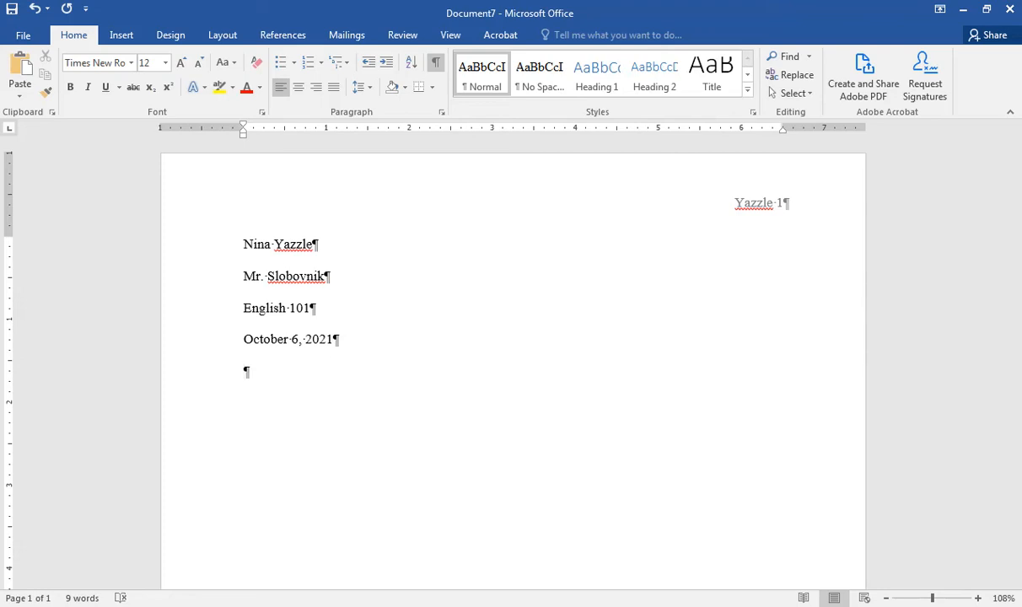
# Add the centered title "Health Concerns of Using Technology" below the date, and start a left-aligned paragraph under it
pyautogui.hotkey('ctrl', 'e')
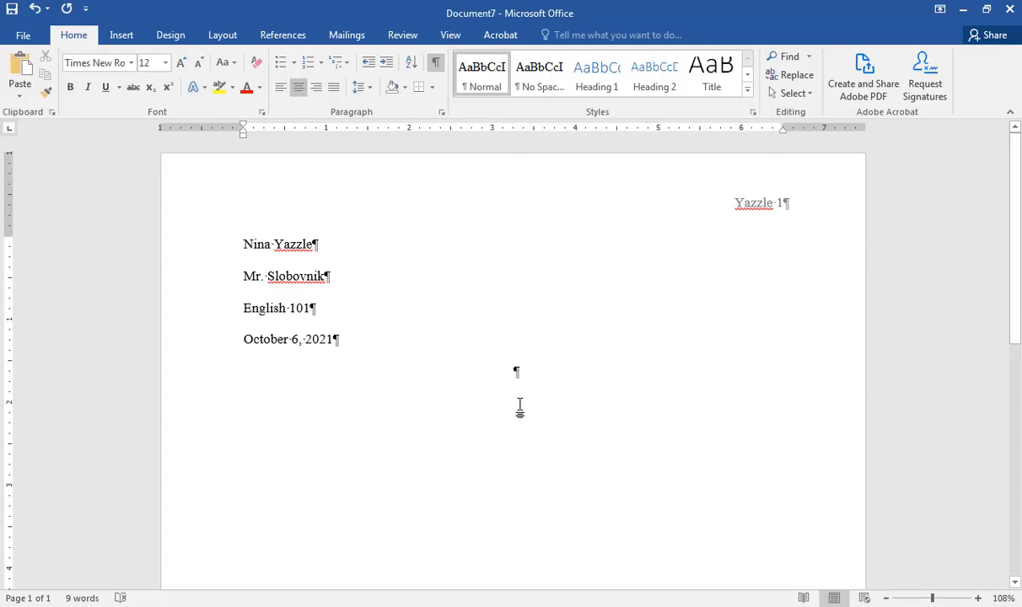
pyautogui.write('Health')
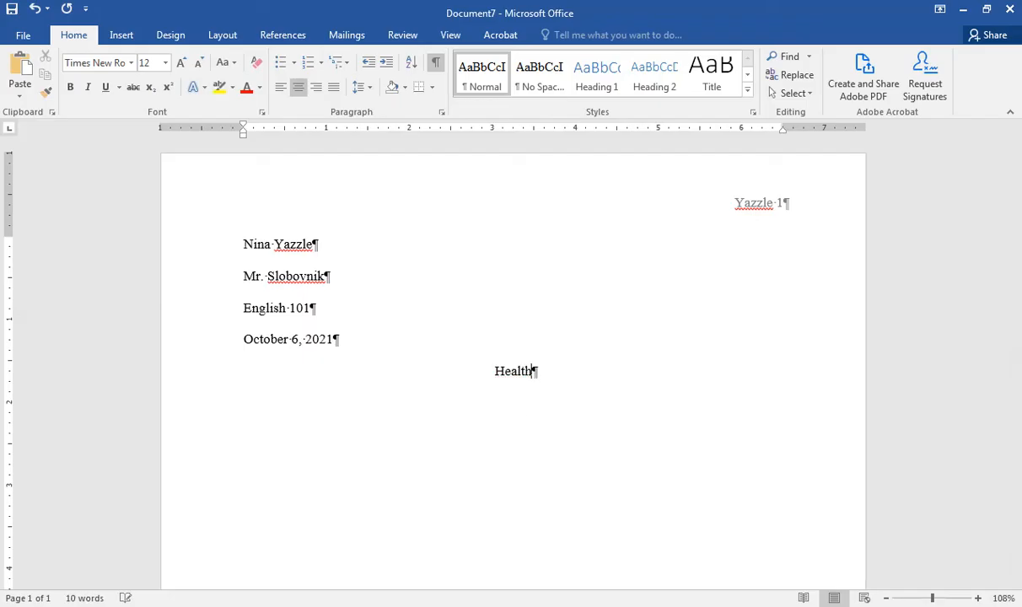
pyautogui.write(' Concerns o')
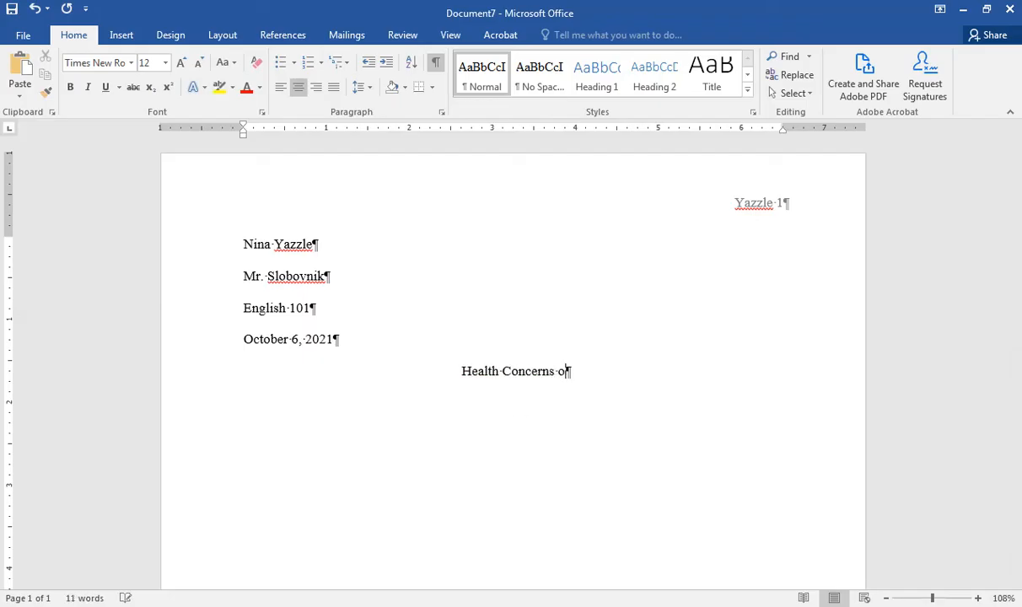
pyautogui.write('f Using Tehcn')
pyautogui.press('BackSpace')
pyautogui.press('BackSpace')
pyautogui.press('BackSpace')
pyautogui.write('c')
pyautogui.write('h')
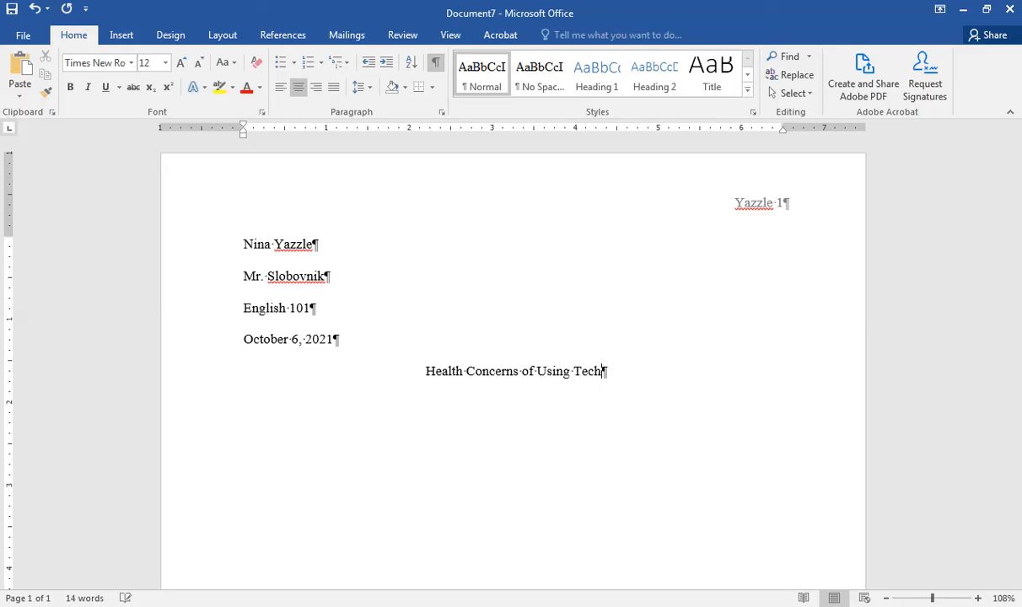
pyautogui.write('nology')
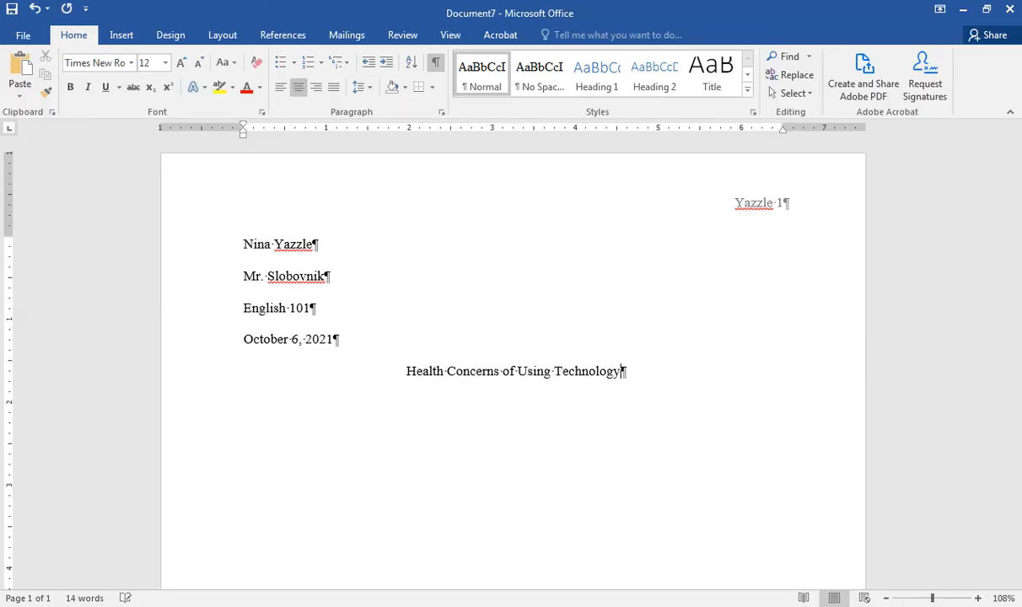
pyautogui.press('Return')
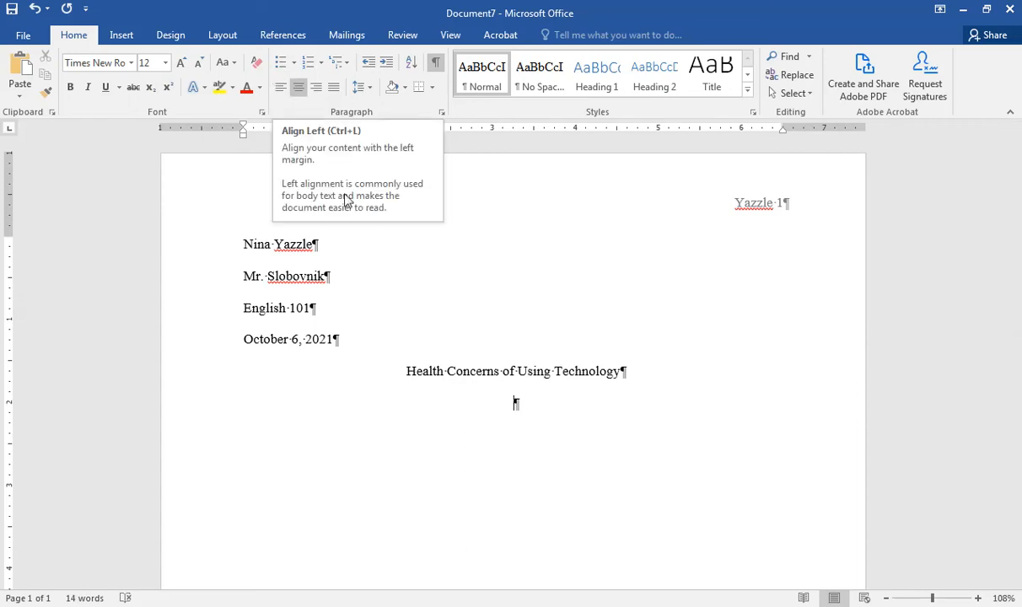
pyautogui.hotkey('ctrl', 'l')
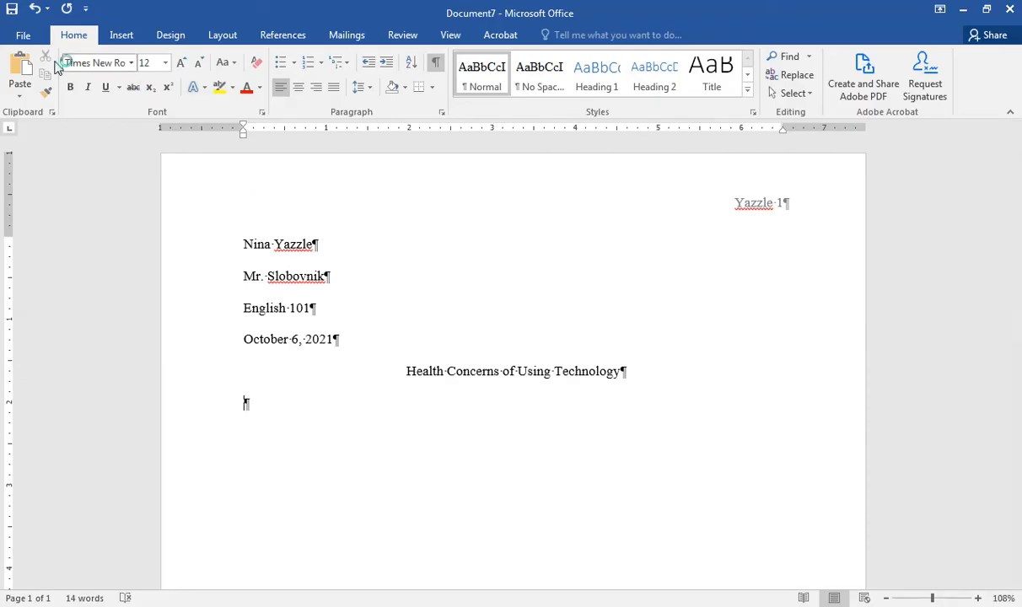
# Save the document in My Documents as "Health Tech Paper"
pyautogui.click(23, 35)
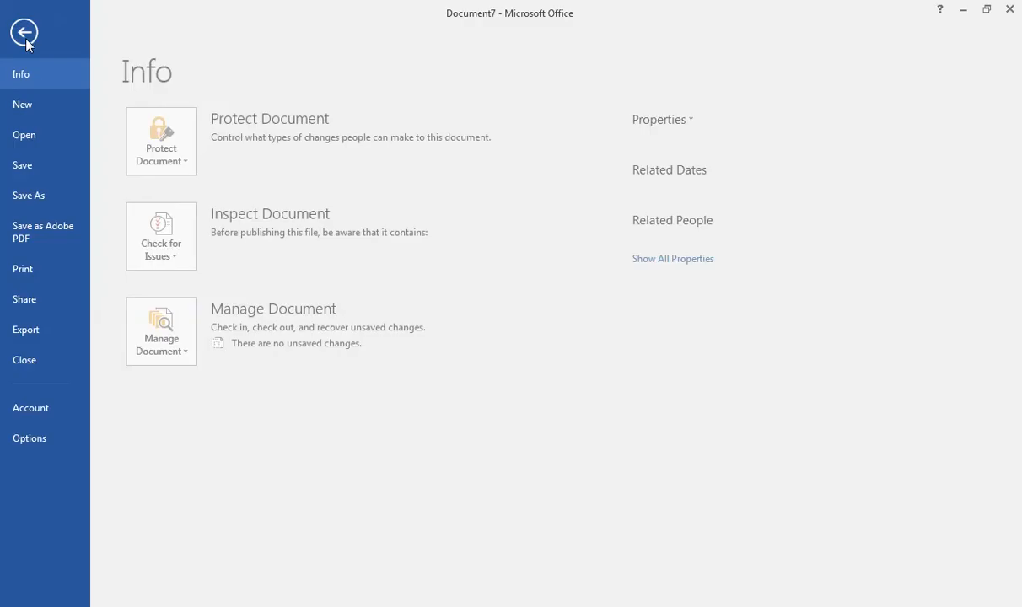
pyautogui.click(54, 197)
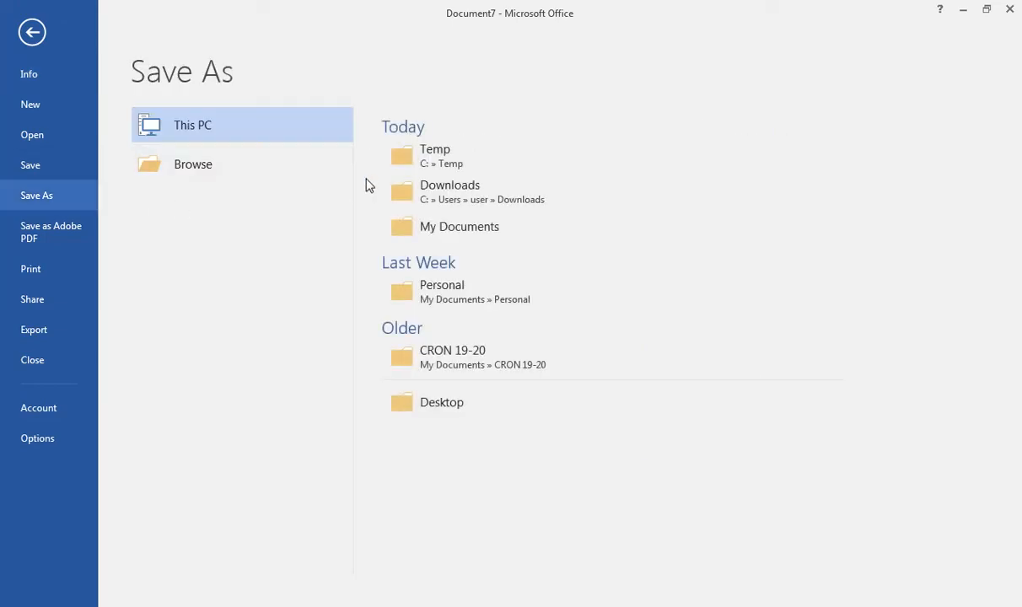
pyautogui.click(421, 227)
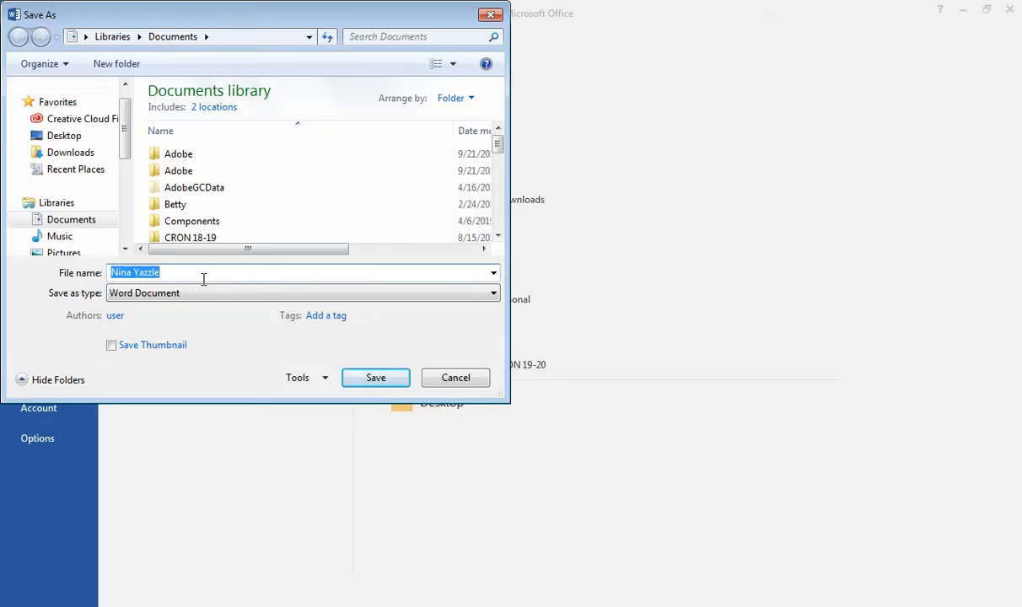
pyautogui.write('Hea')
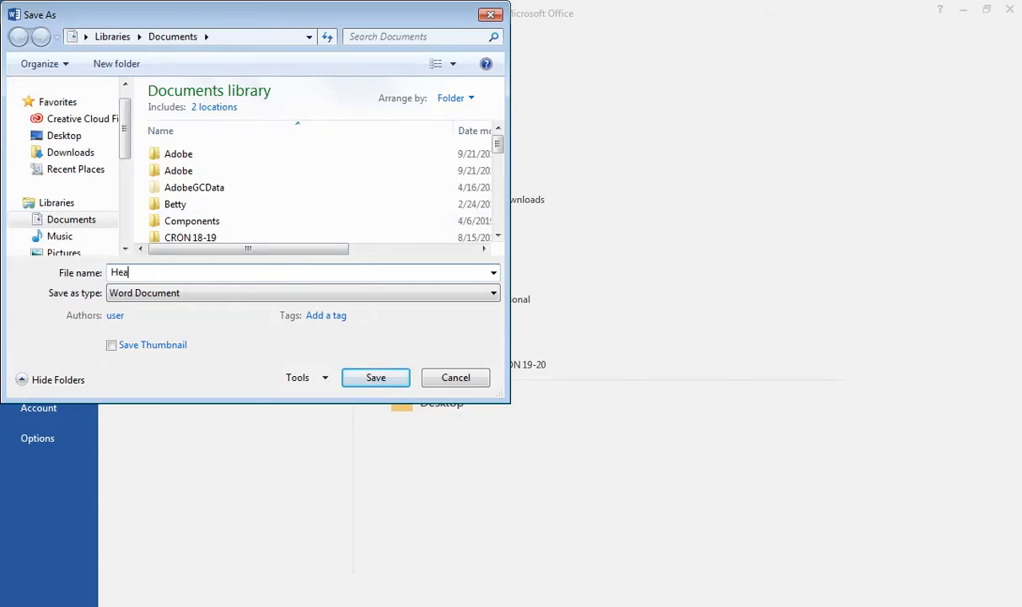
pyautogui.write('lth Tech pag')
pyautogui.press('BackSpace')
pyautogui.press('BackSpace')
pyautogui.press('BackSpace')
pyautogui.write('Paper')
pyautogui.click(376, 379)
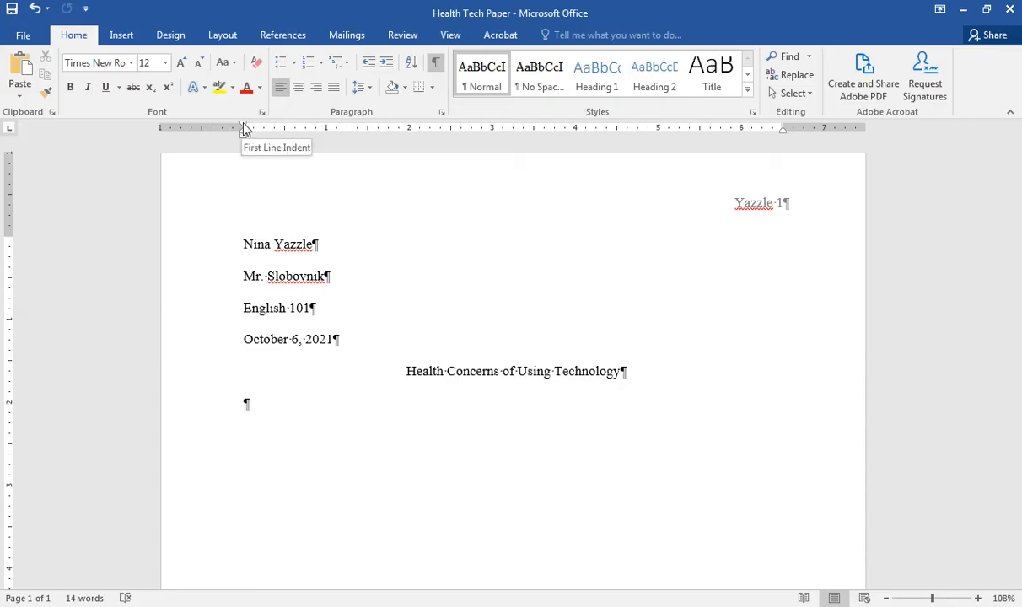
# Set a 0.5-inch first-line indent on the empty paragraph below the title
pyautogui.moveTo(244, 127); pyautogui.dragTo(243, 127)
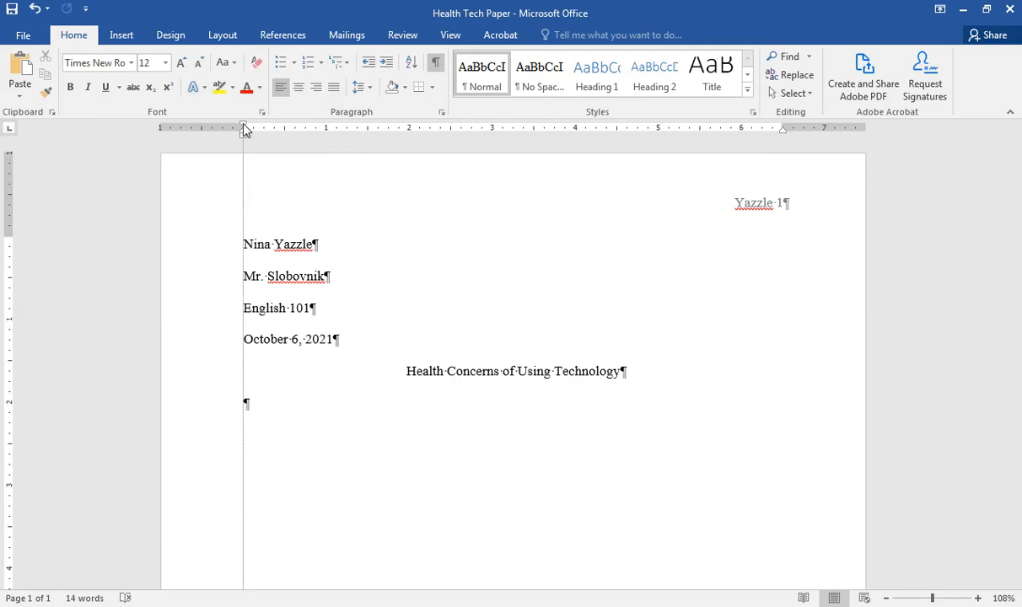
pyautogui.moveTo(242, 125); pyautogui.dragTo(284, 128)
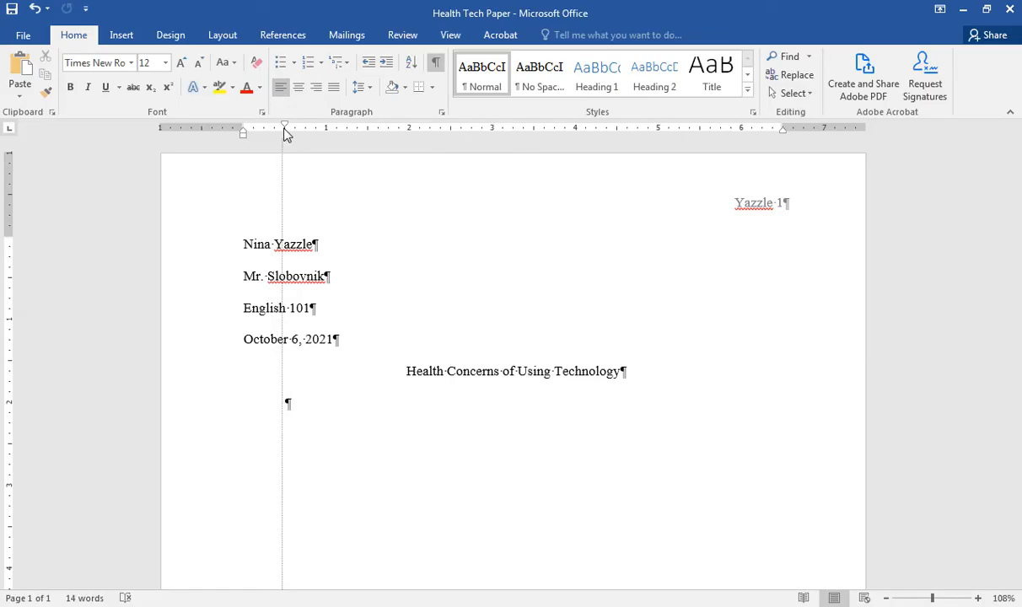
pyautogui.moveTo(284, 129); pyautogui.dragTo(284, 129)
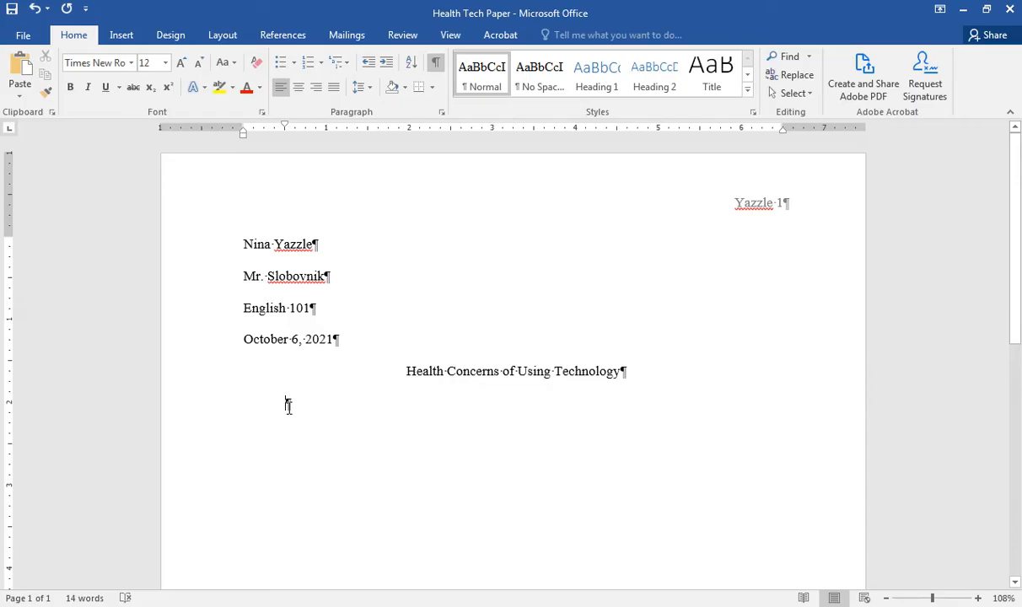
# Begin the indented body paragraph with the words "The widespread" followed by a space
pyautogui.write('The')
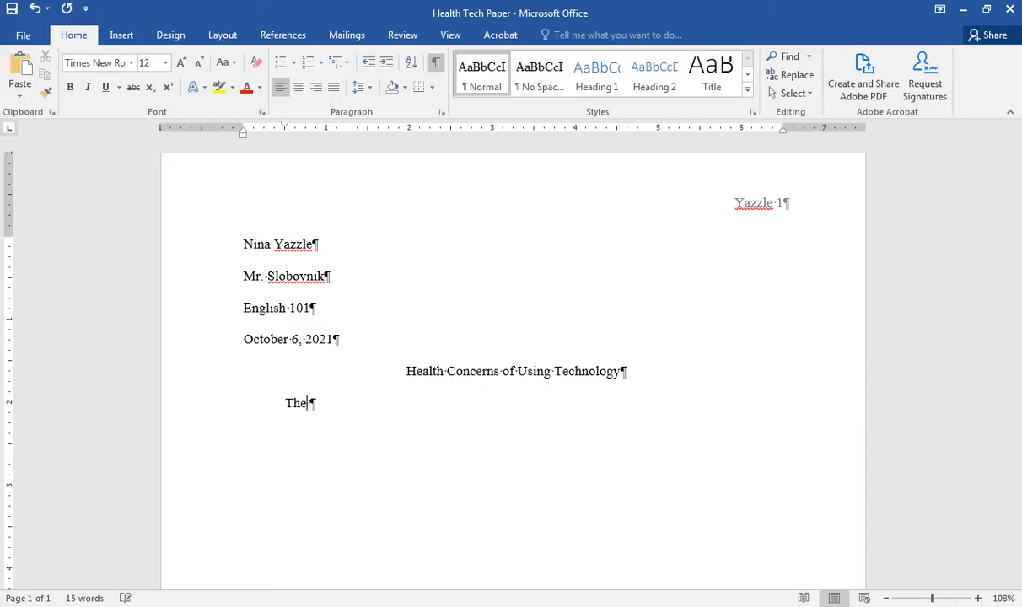
pyautogui.write(' widesprea')
pyautogui.press('BackSpace')
pyautogui.press('BackSpace')
pyautogui.write('read')
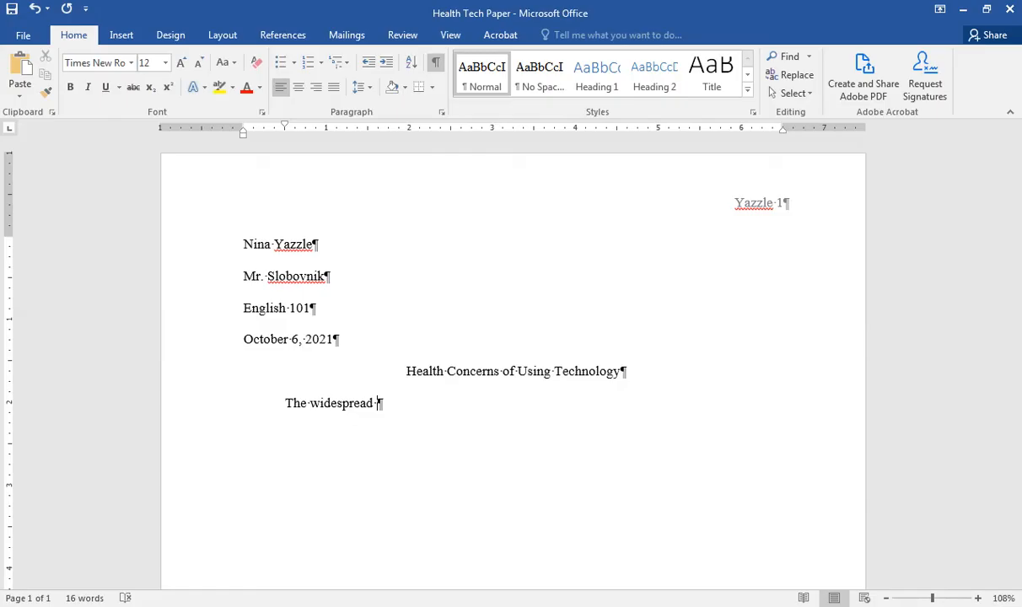
# Switch to the "Cheater Text for Word Chp2 Demo" document and copy the passage under CHEATER TEXT #1, without its paragraph mark
pyautogui.moveTo(368, 606)
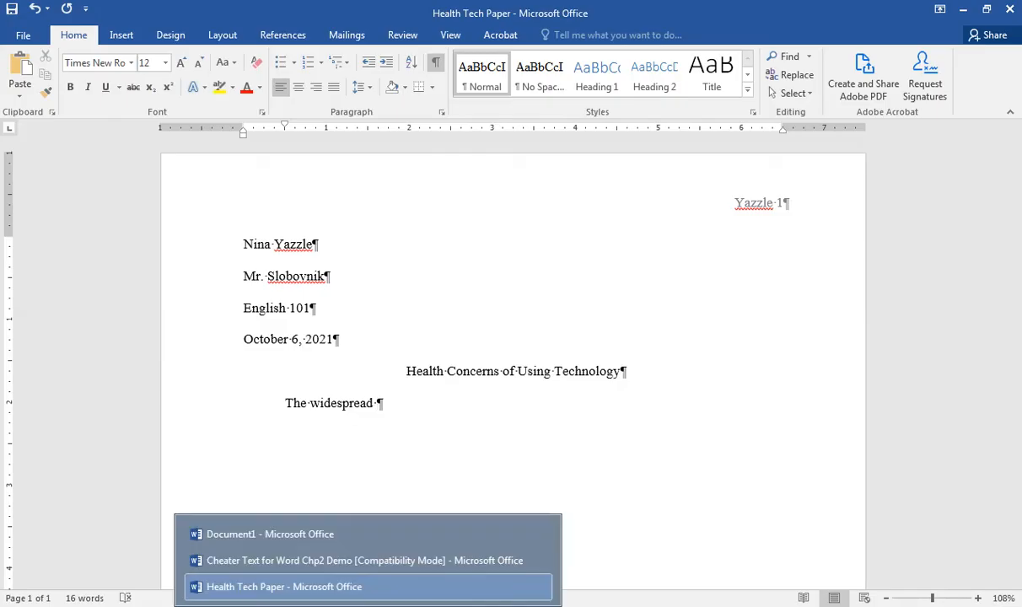
pyautogui.click(342, 564)
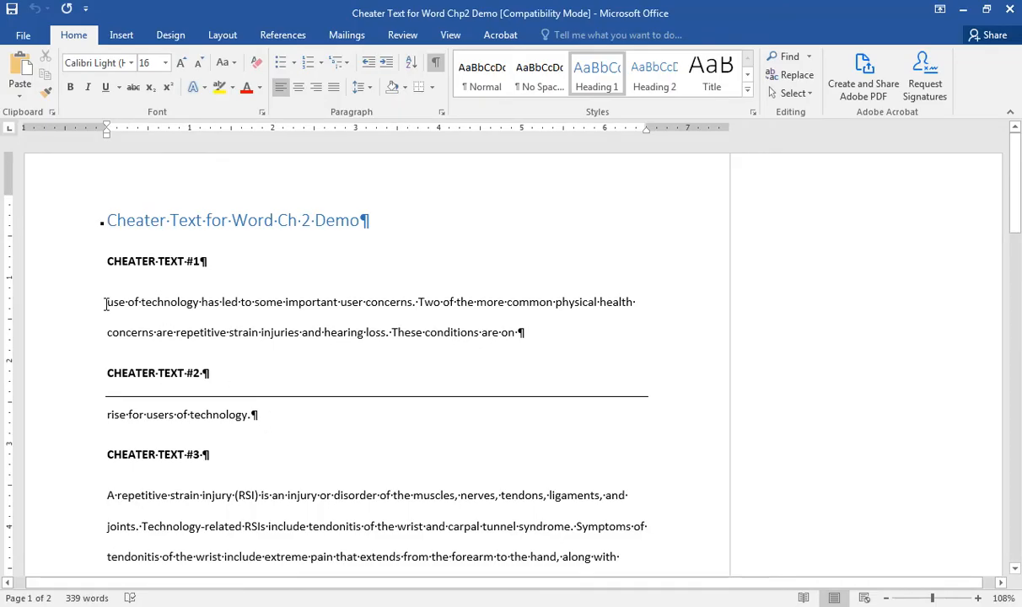
pyautogui.moveTo(105, 304); pyautogui.dragTo(500, 323)
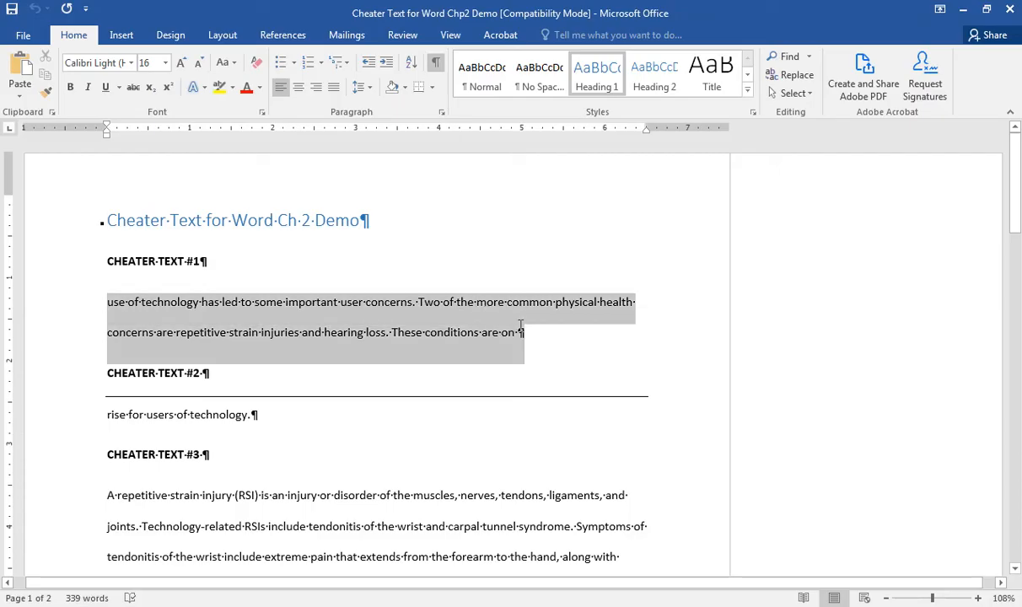
pyautogui.moveTo(521, 326); pyautogui.dragTo(520, 327)
pyautogui.hotkey('ctrl', 'c')
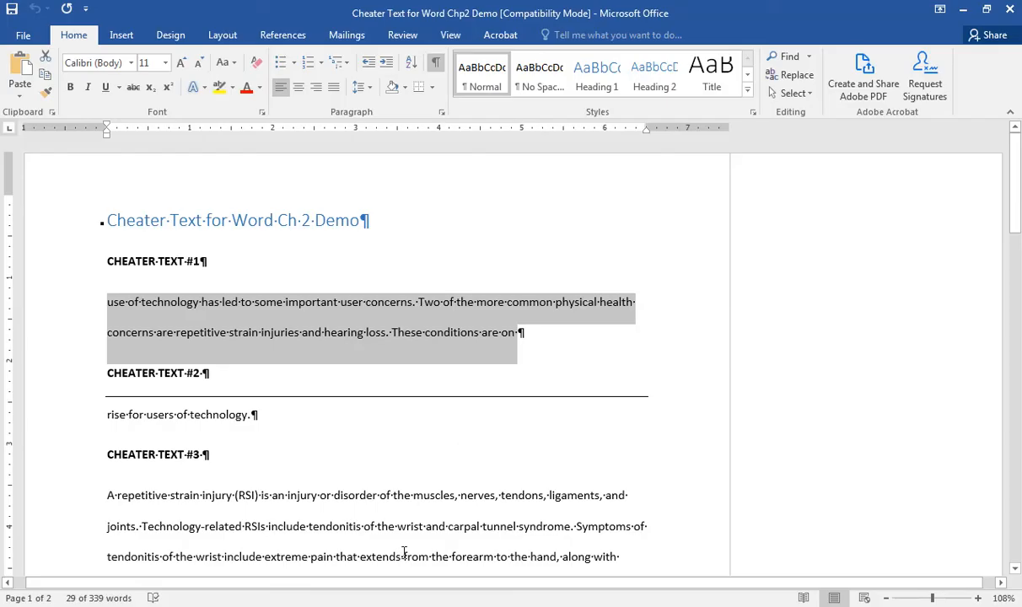
# Switch to the "Health Tech Paper" document, paste the copied passage as text only after "The widespread", and continue it with "teh" and a space
pyautogui.moveTo(367, 606)
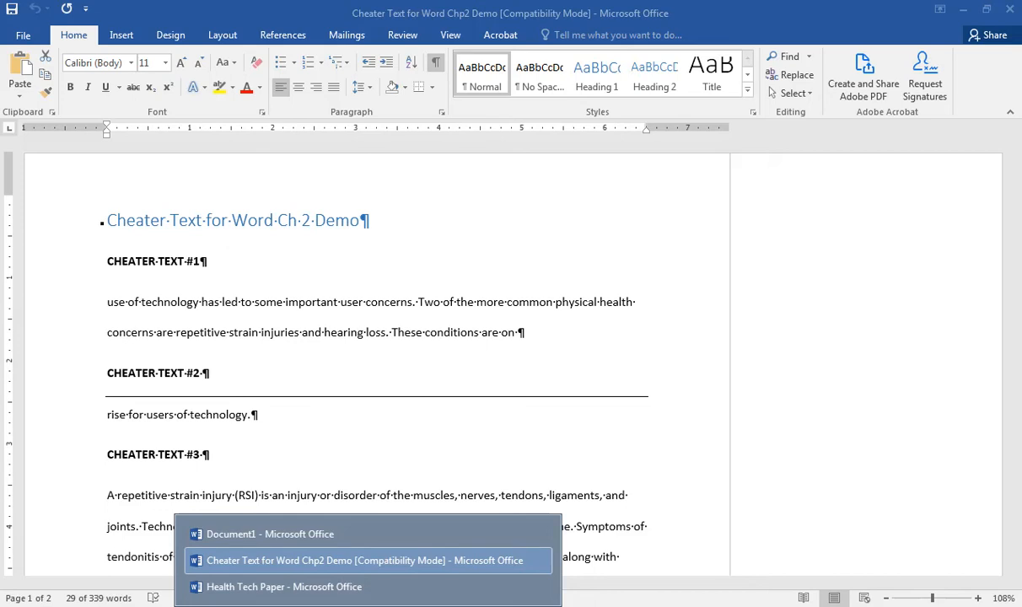
pyautogui.click(312, 534)
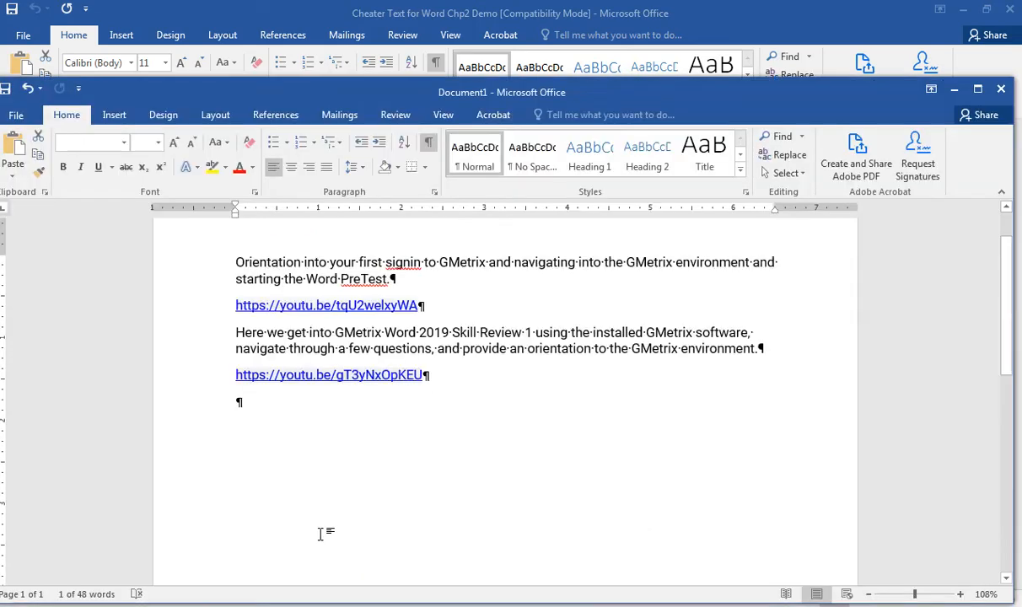
pyautogui.click(368, 603)
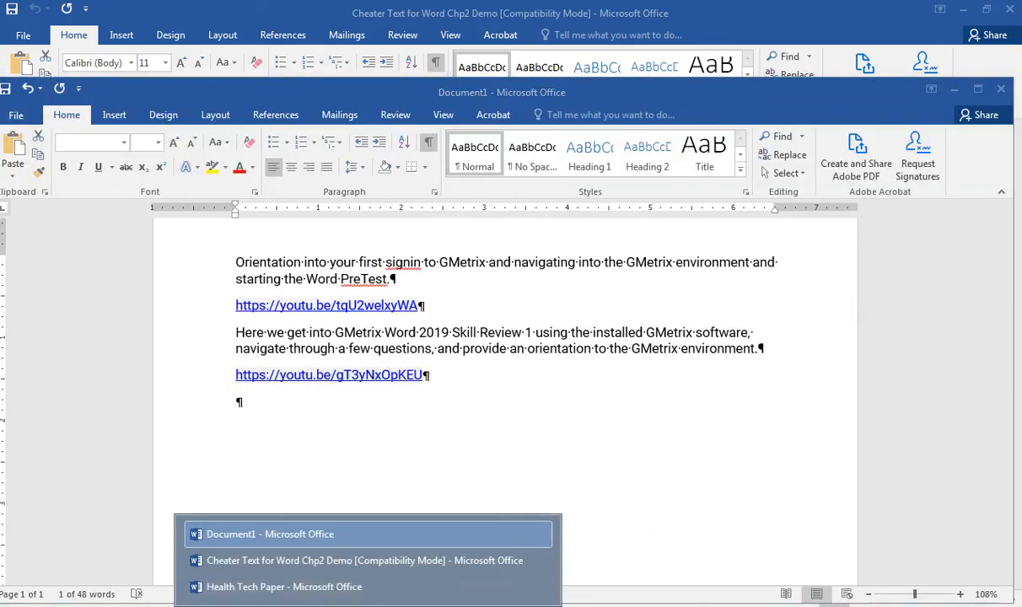
pyautogui.click(357, 587)
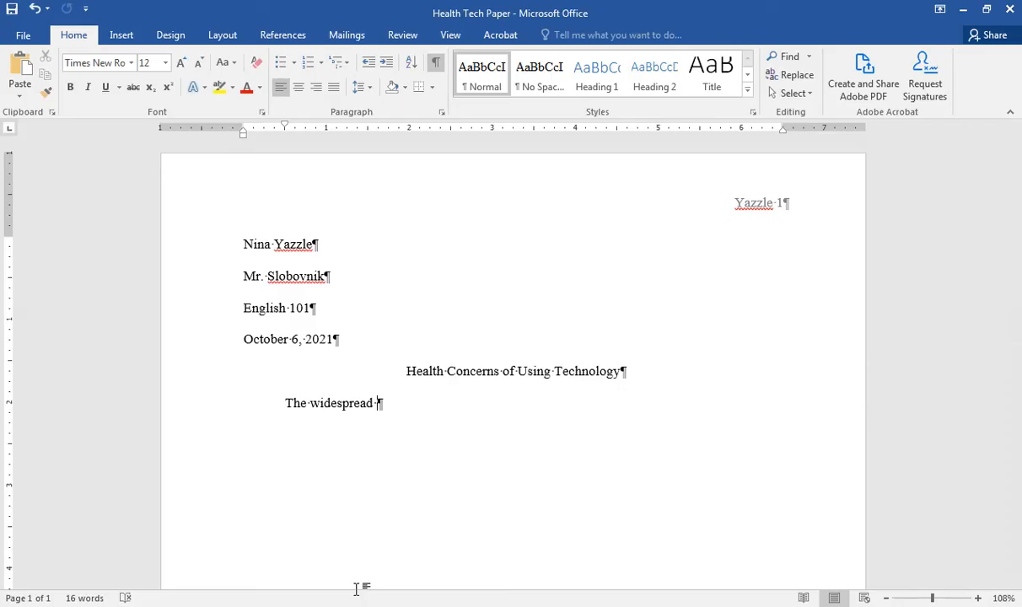
pyautogui.hotkey('ctrl', 'v')
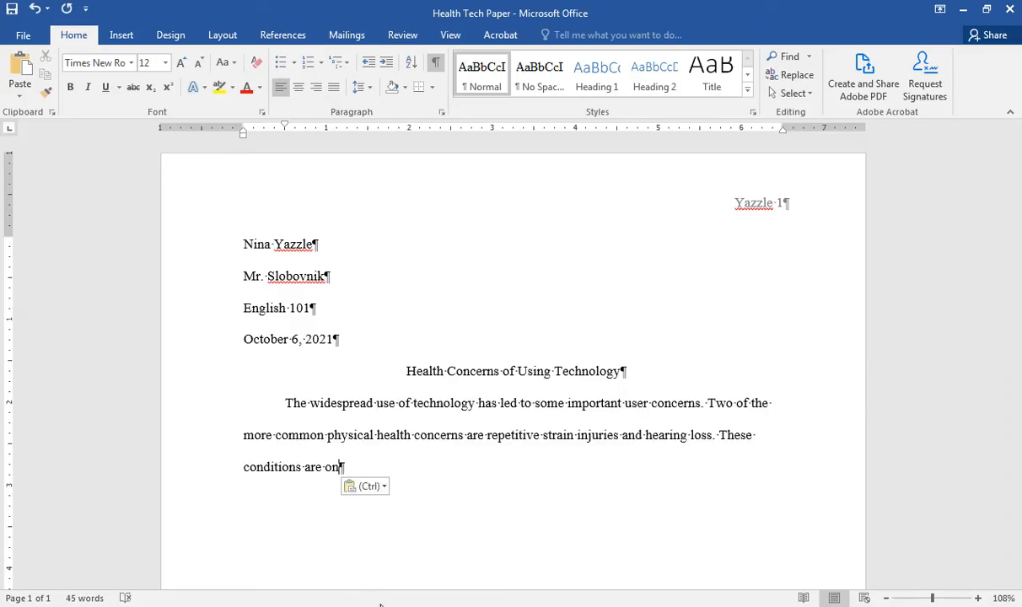
pyautogui.click(382, 487)
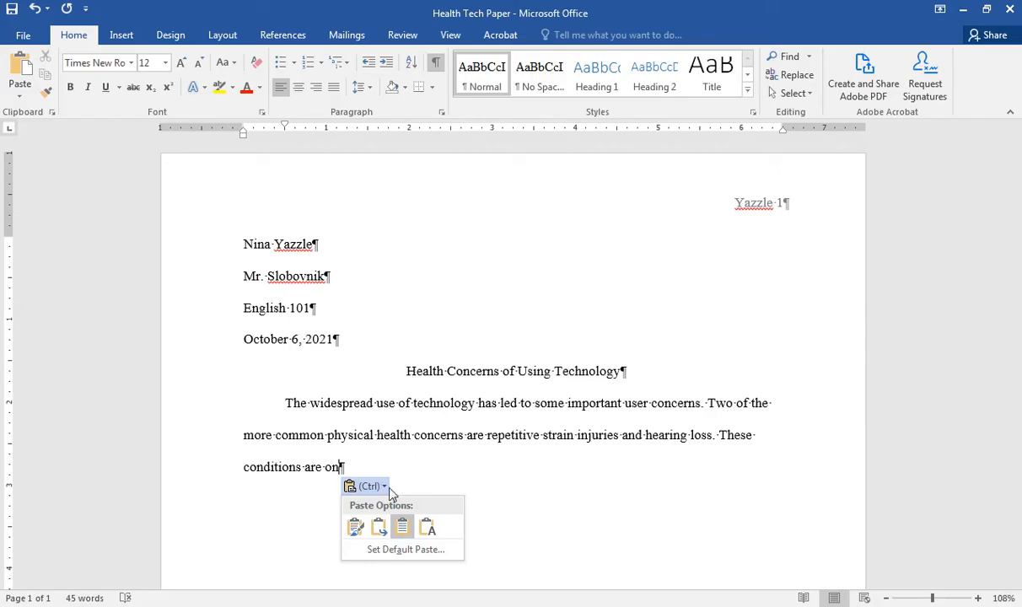
pyautogui.click(425, 527)
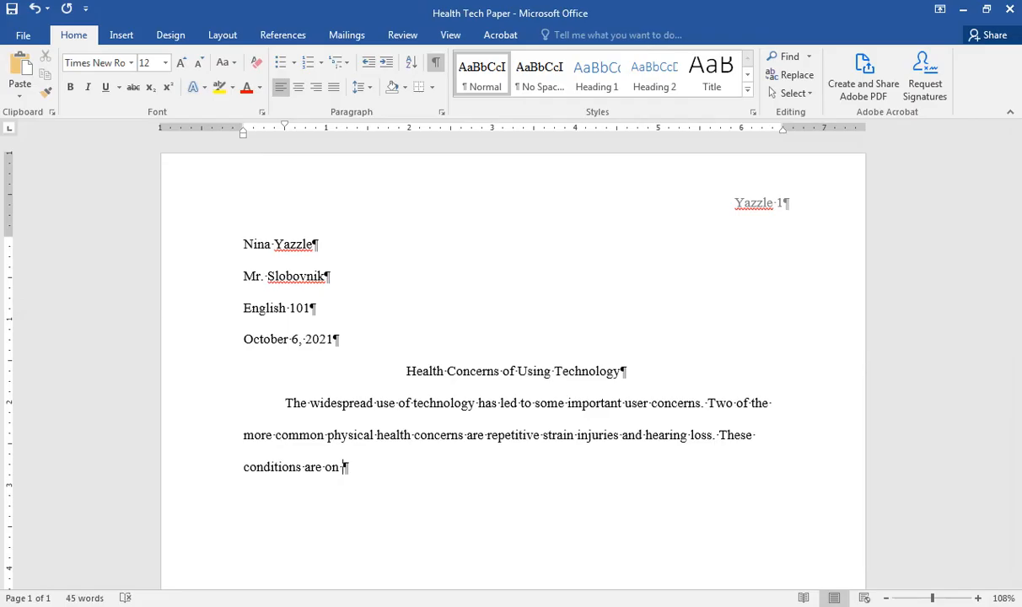
pyautogui.write('teh')
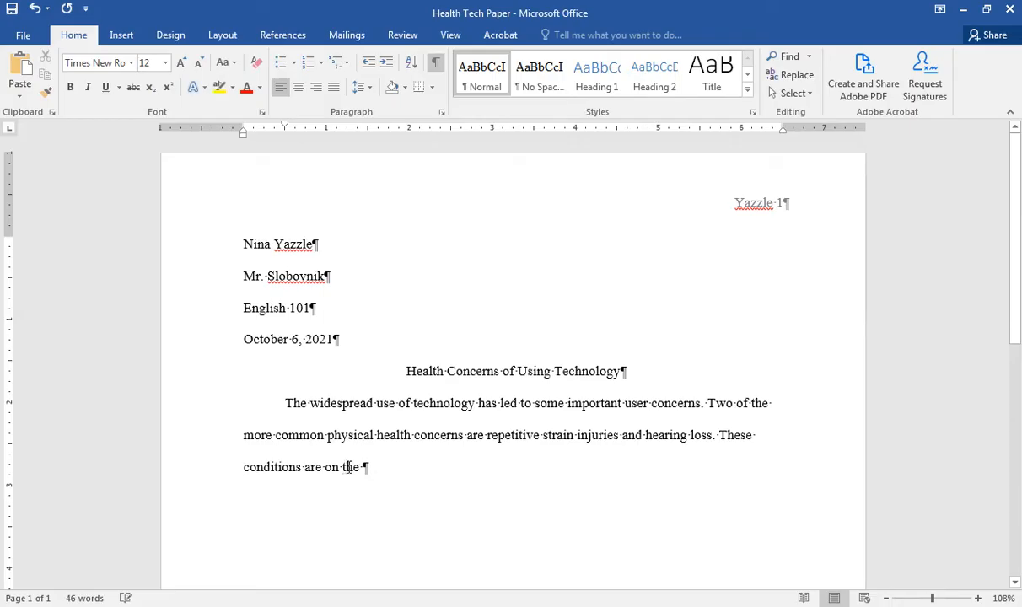
# Examine the AutoCorrect settings from the corrected word "the" at the end of the paragraph, then close them without changes
pyautogui.moveTo(351, 472)
pyautogui.click(354, 481)
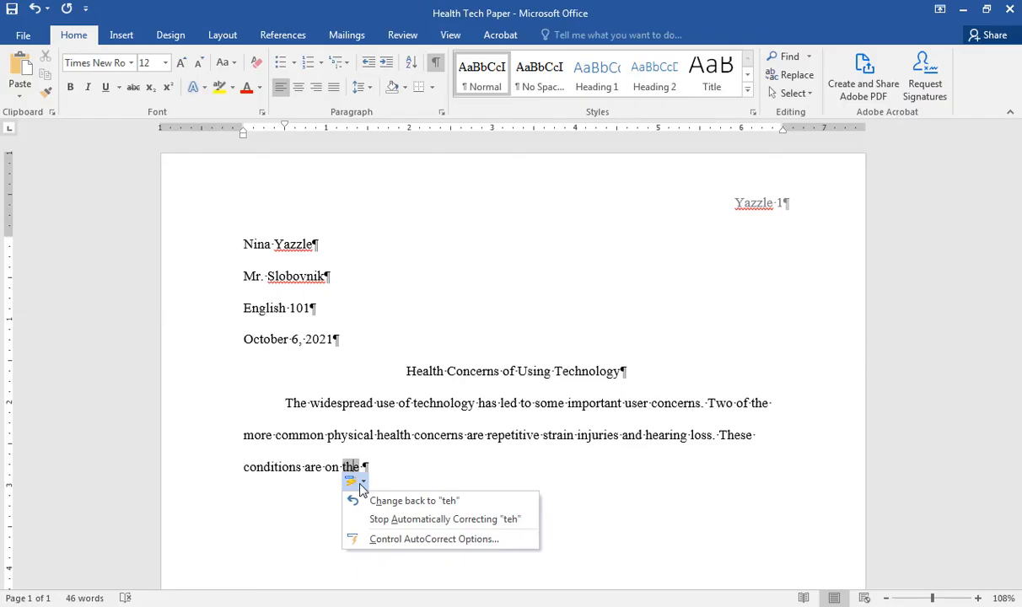
pyautogui.click(394, 542)
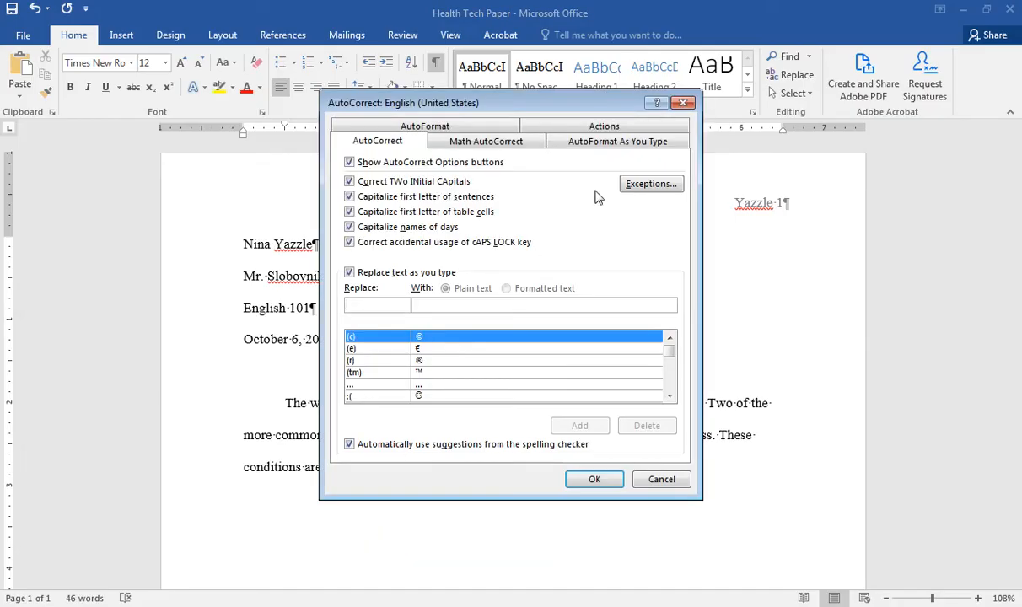
pyautogui.click(683, 104)
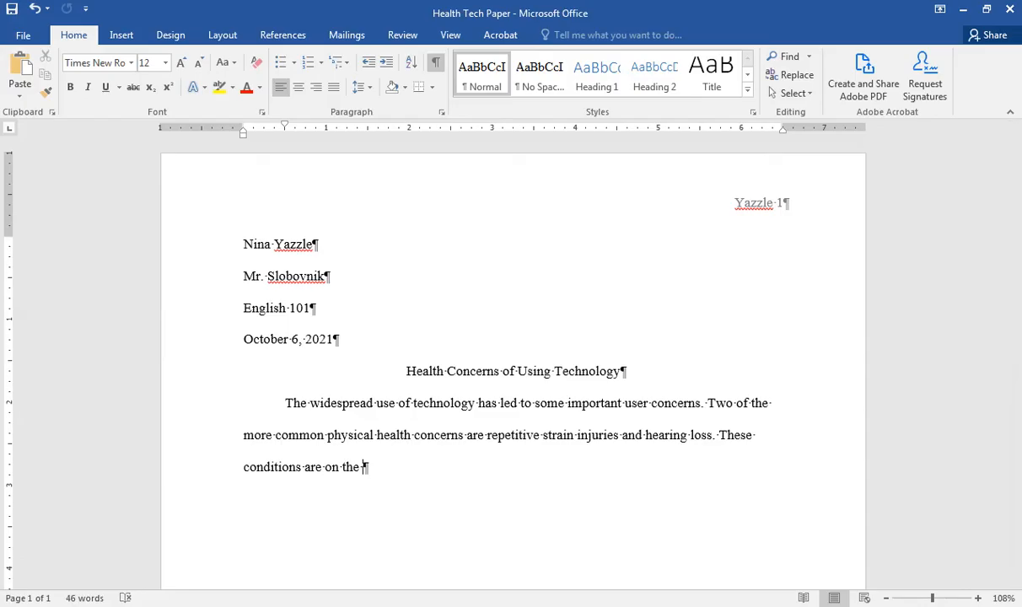
# Copy the passage under CHEATER TEXT #2 from the "Cheater Text for Word Chp2 Demo" document to the end of the "Health Tech Paper" paragraph
pyautogui.click(367, 606)
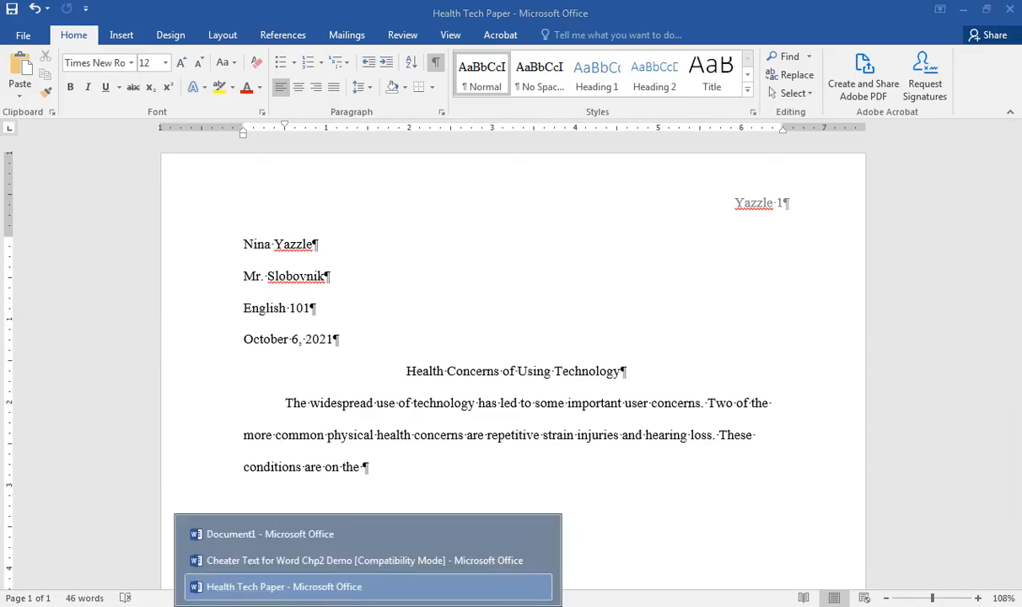
pyautogui.click(348, 563)
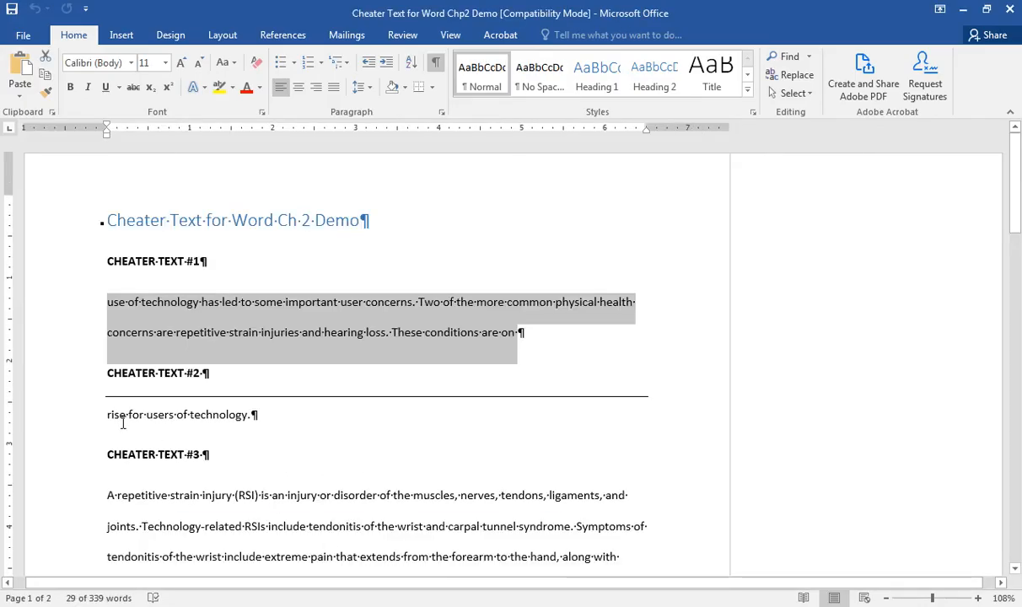
pyautogui.moveTo(107, 417); pyautogui.dragTo(253, 411)
pyautogui.hotkey('ctrl', 'c')
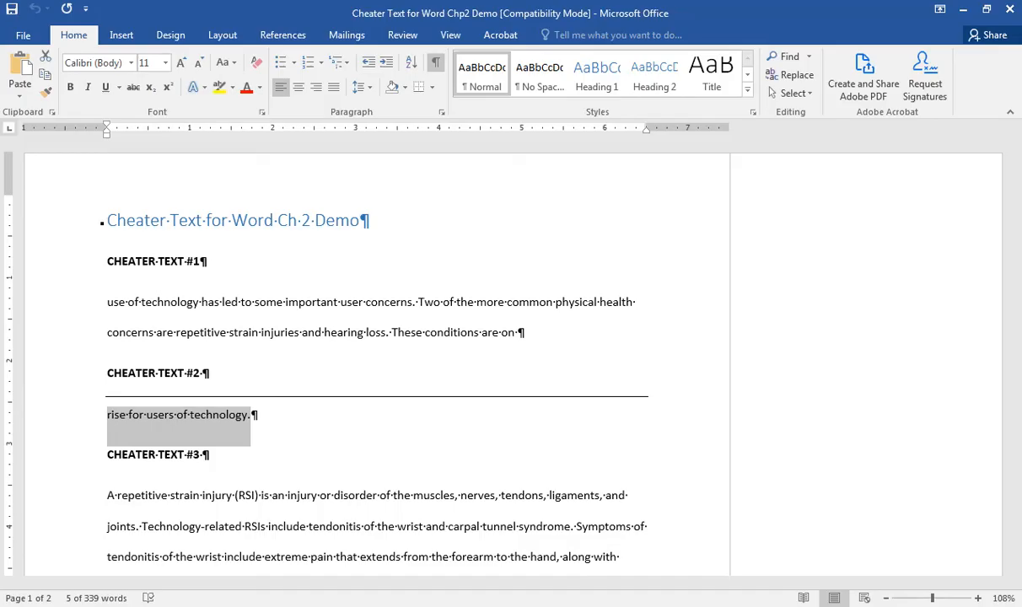
pyautogui.click(331, 586)
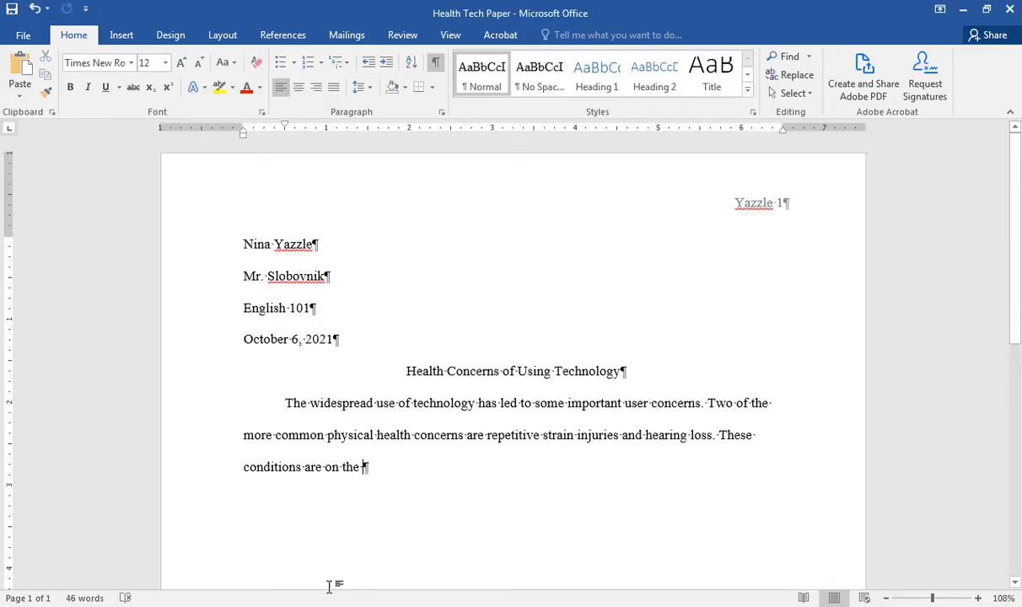
pyautogui.hotkey('ctrl', 'v')
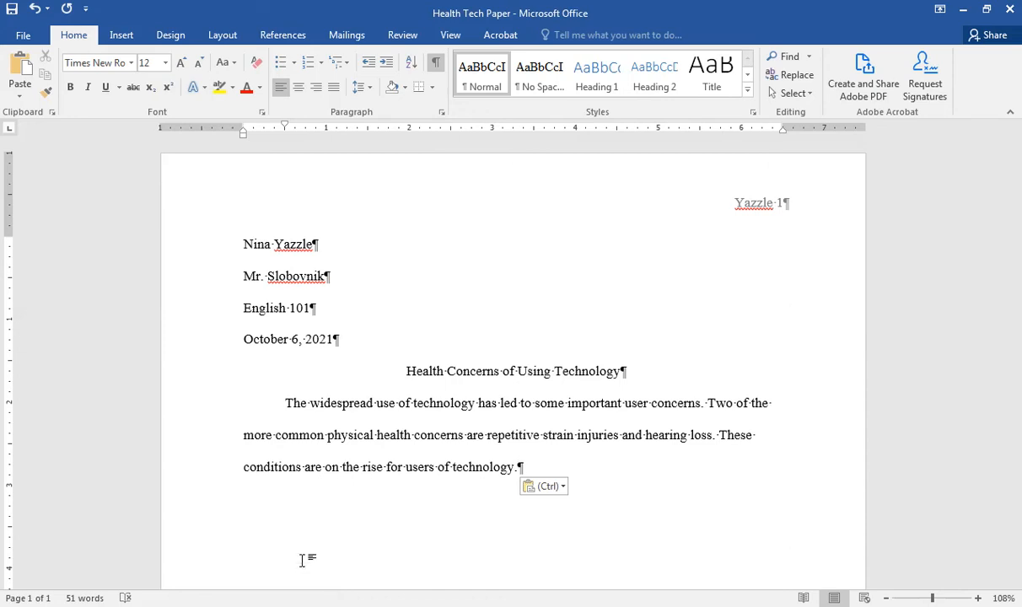
# Add an AutoCorrect entry in the proofing options that replaces "comptuer" with "computer"
pyautogui.click(24, 40)
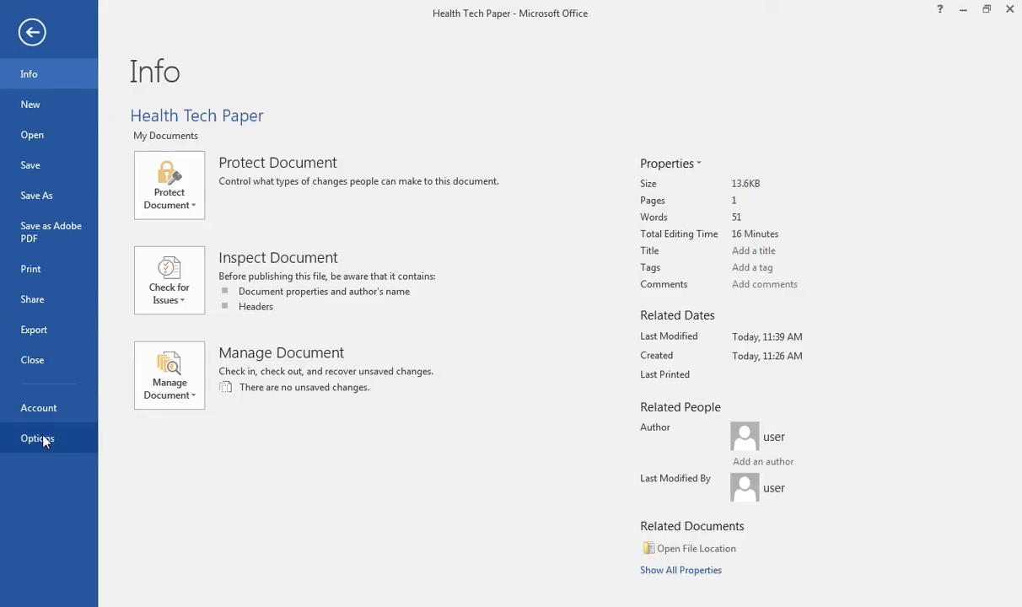
pyautogui.click(38, 438)
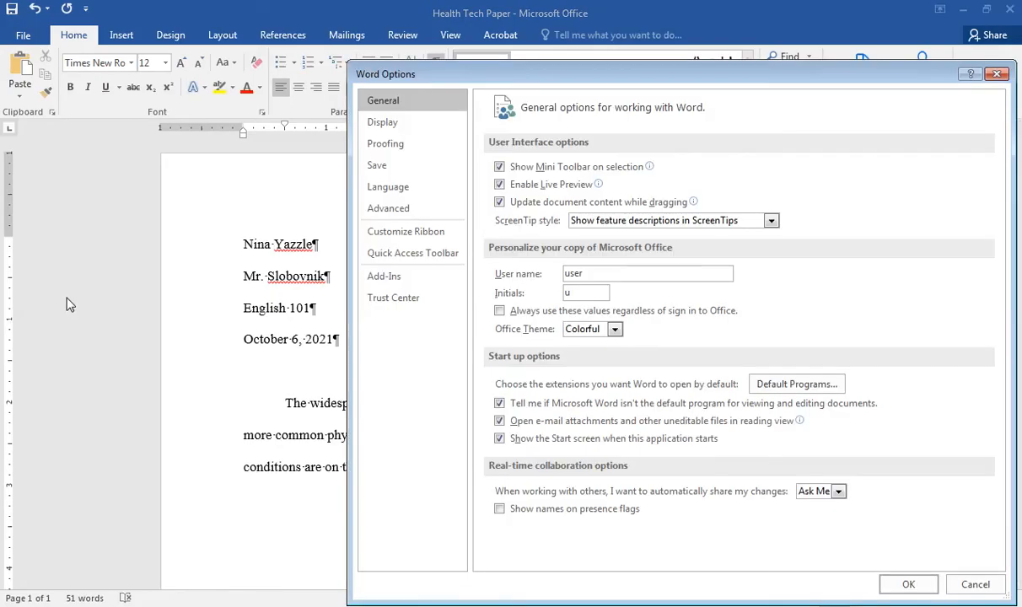
pyautogui.click(374, 150)
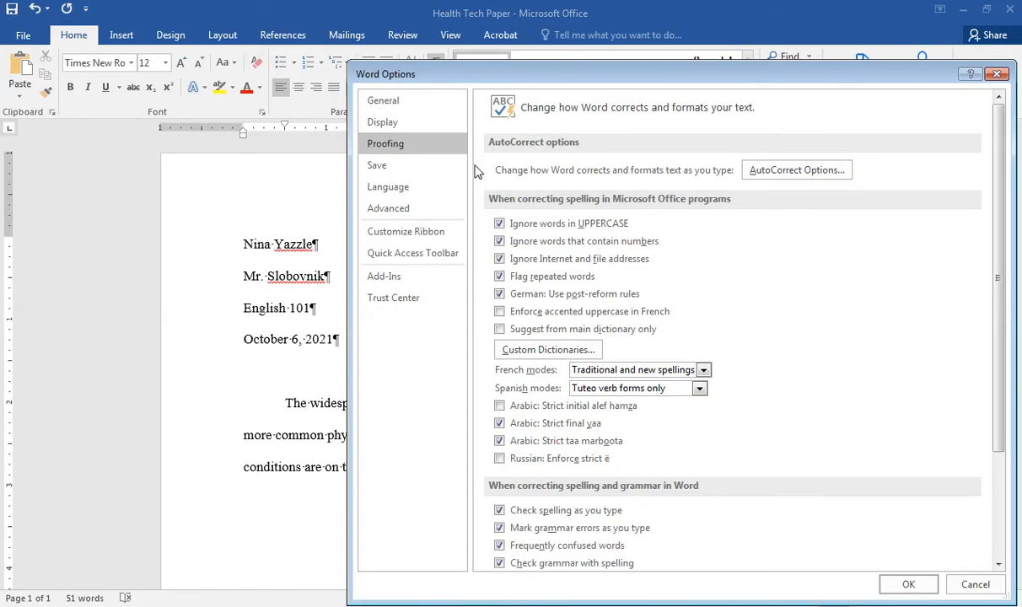
pyautogui.click(769, 173)
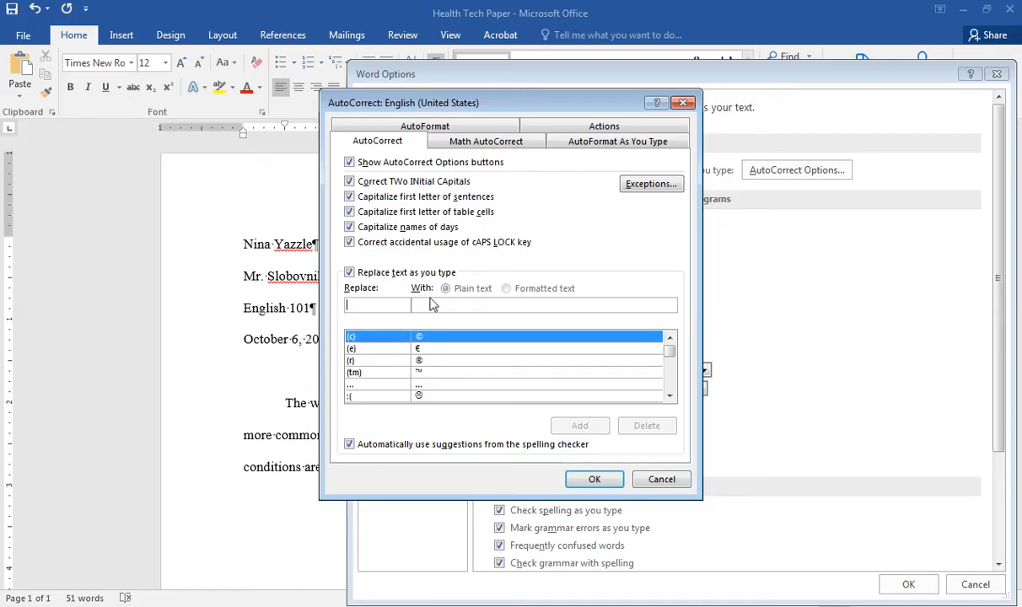
pyautogui.write('compt')
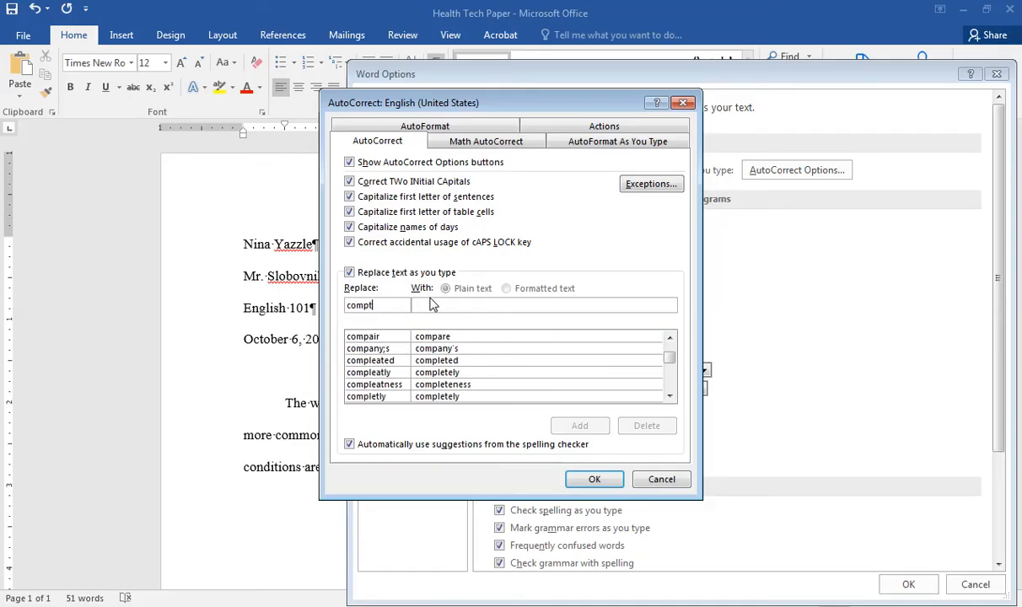
pyautogui.write('uer')
pyautogui.click(425, 309)
pyautogui.write('computer')
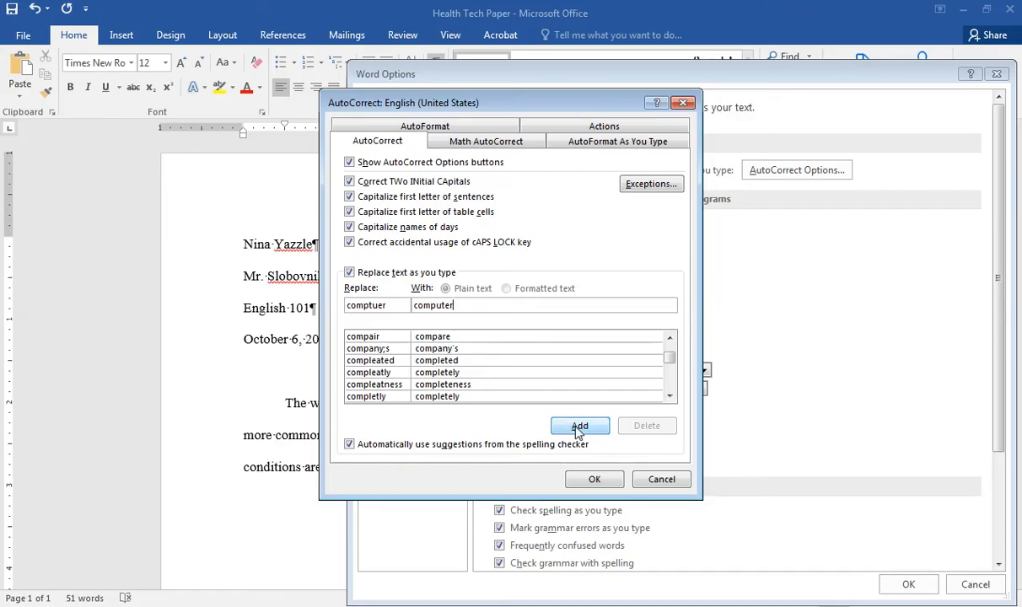
pyautogui.click(579, 428)
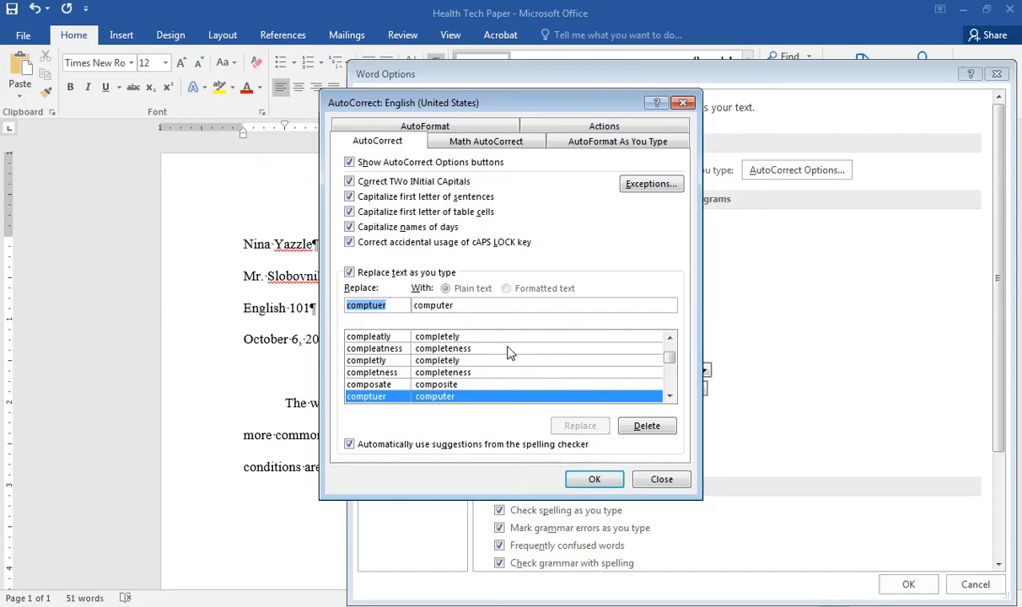
pyautogui.click(593, 480)
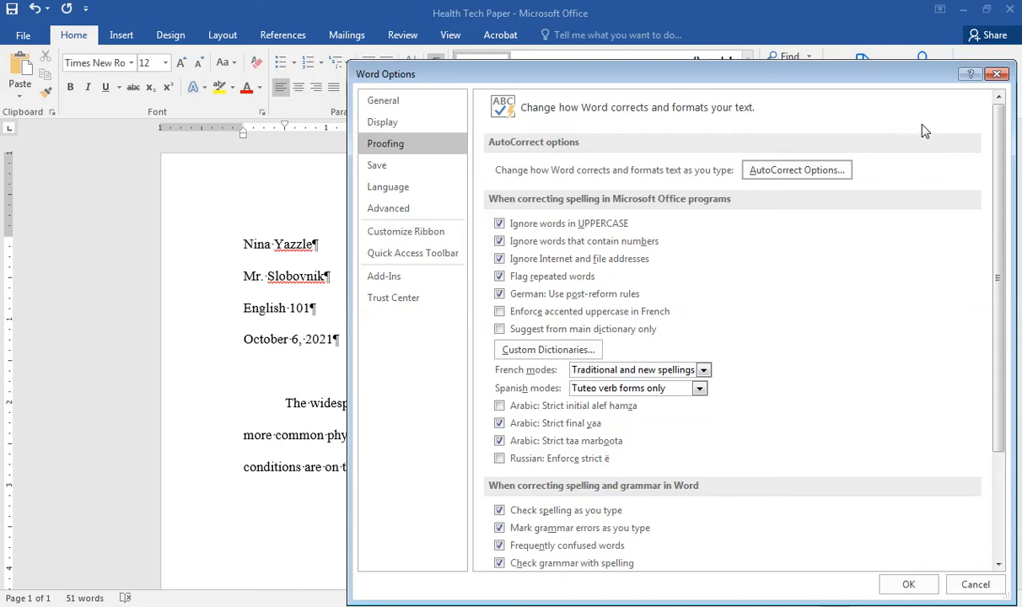
pyautogui.click(999, 76)
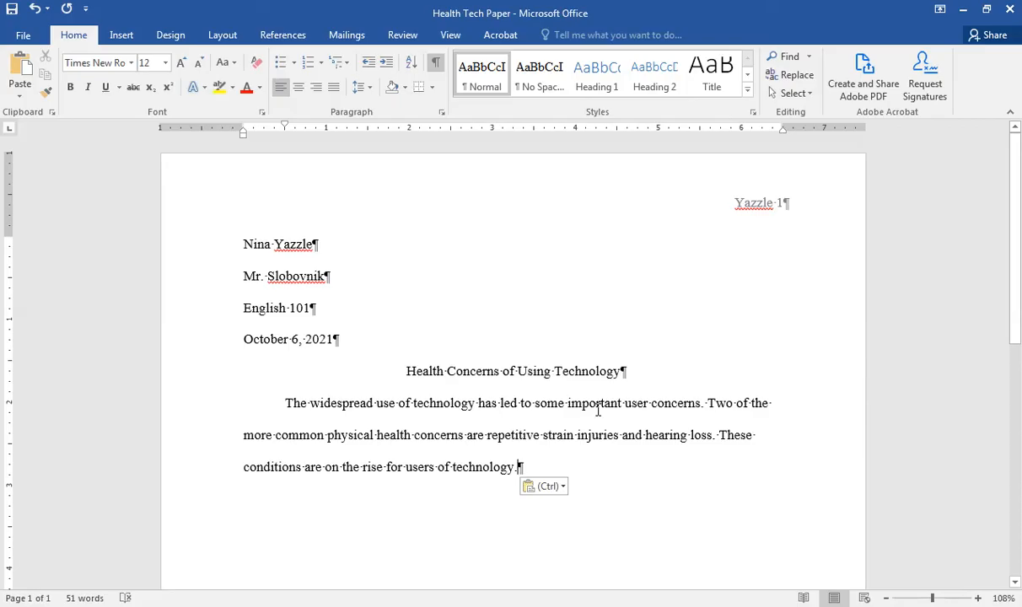
# Start a new paragraph in the paper and copy the passage under CHEATER TEXT #3 in the "Cheater Text for Word Chp2 Demo" document, without its paragraph mark
pyautogui.press('Return')
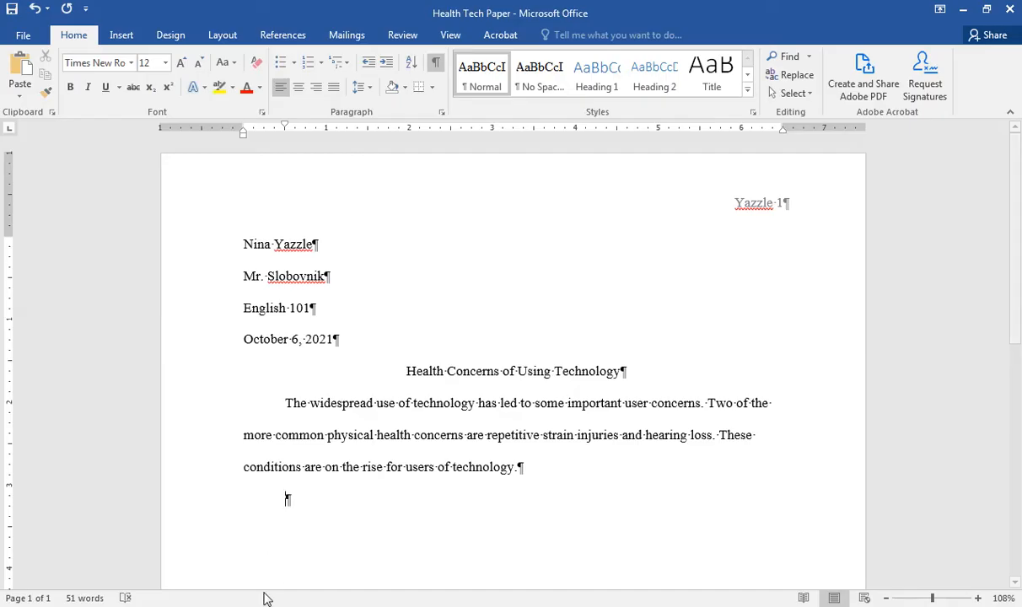
pyautogui.click(368, 605)
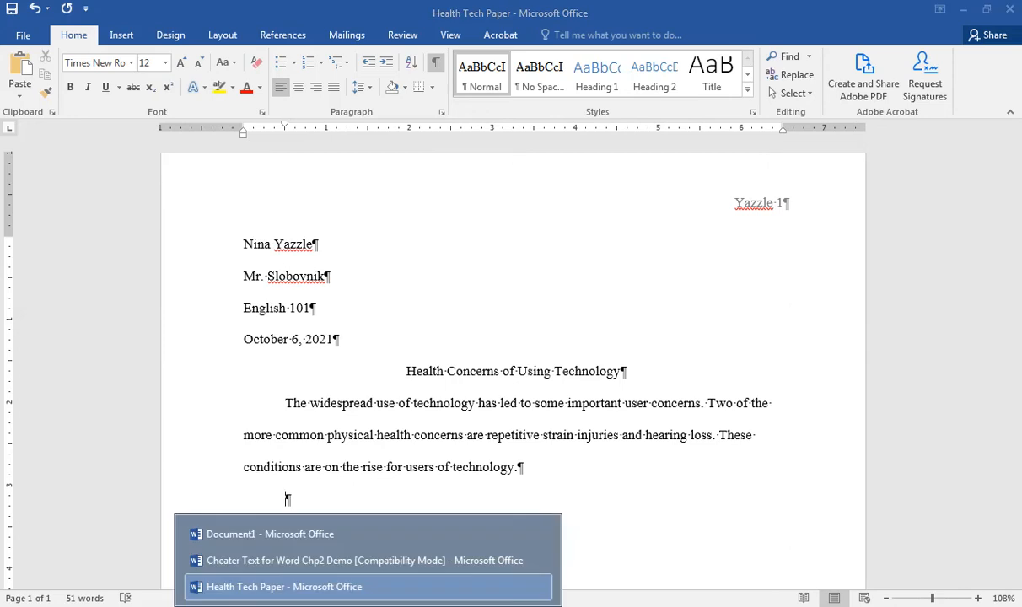
pyautogui.click(334, 557)
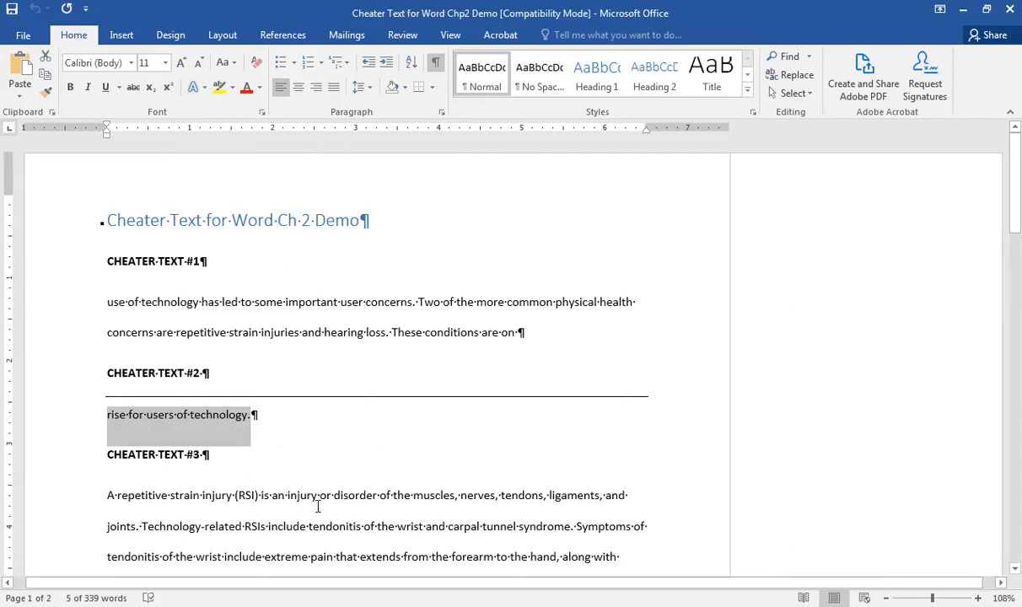
pyautogui.moveTo(1015, 217); pyautogui.dragTo(1016, 277)
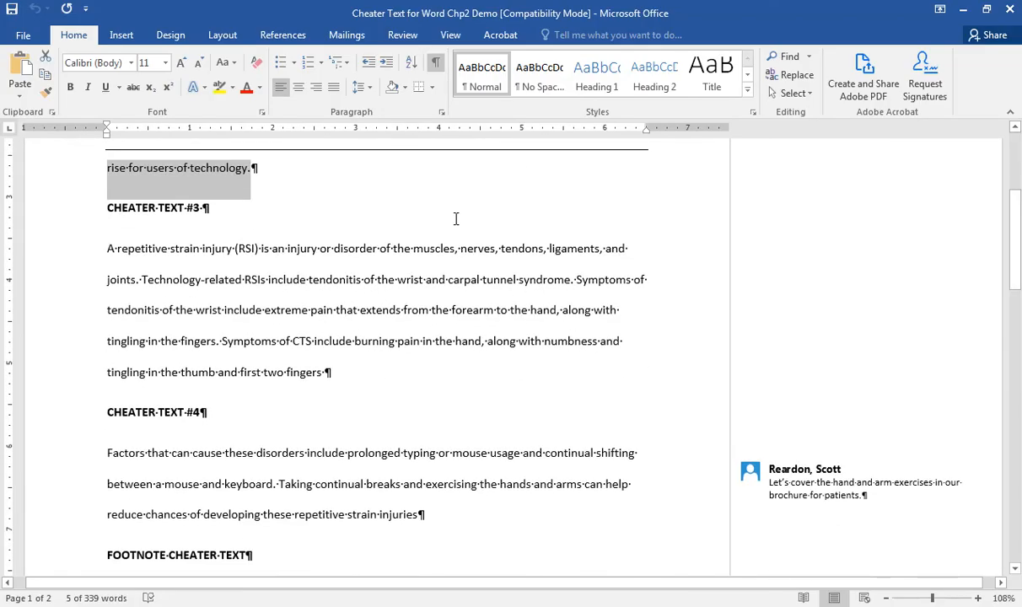
pyautogui.moveTo(107, 249); pyautogui.dragTo(326, 369)
pyautogui.hotkey('ctrl', 'c')
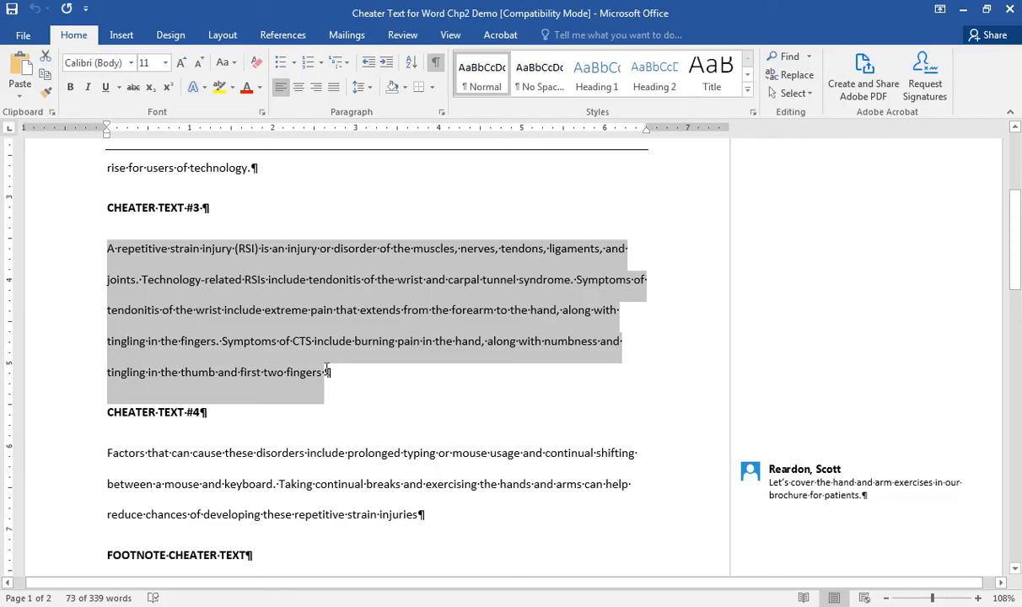
# Return to the "Health Tech Paper" document and paste the copied repetitive strain injury passage as text only into the new paragraph
pyautogui.click(368, 605)
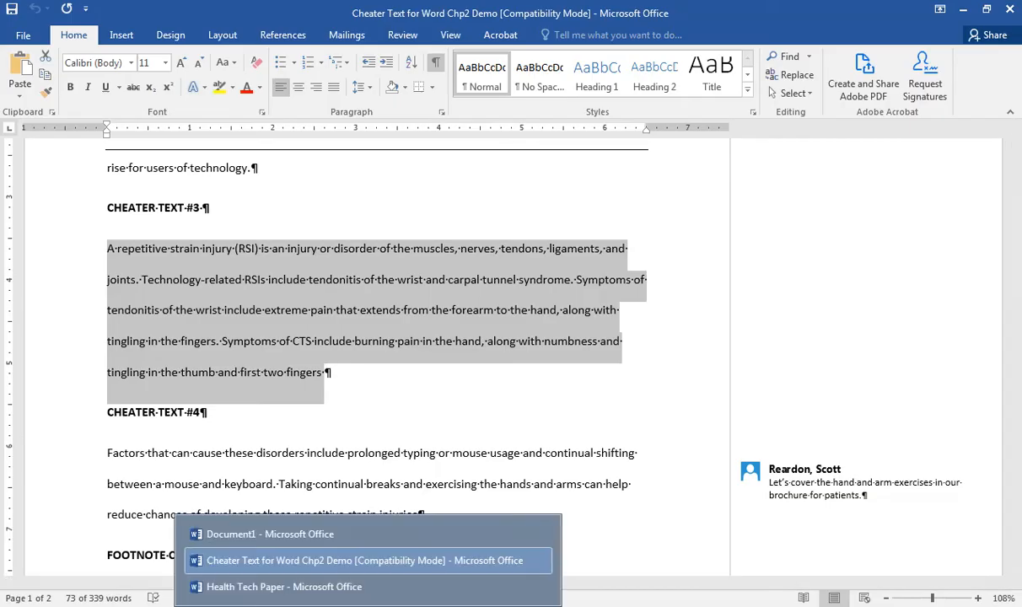
pyautogui.click(327, 586)
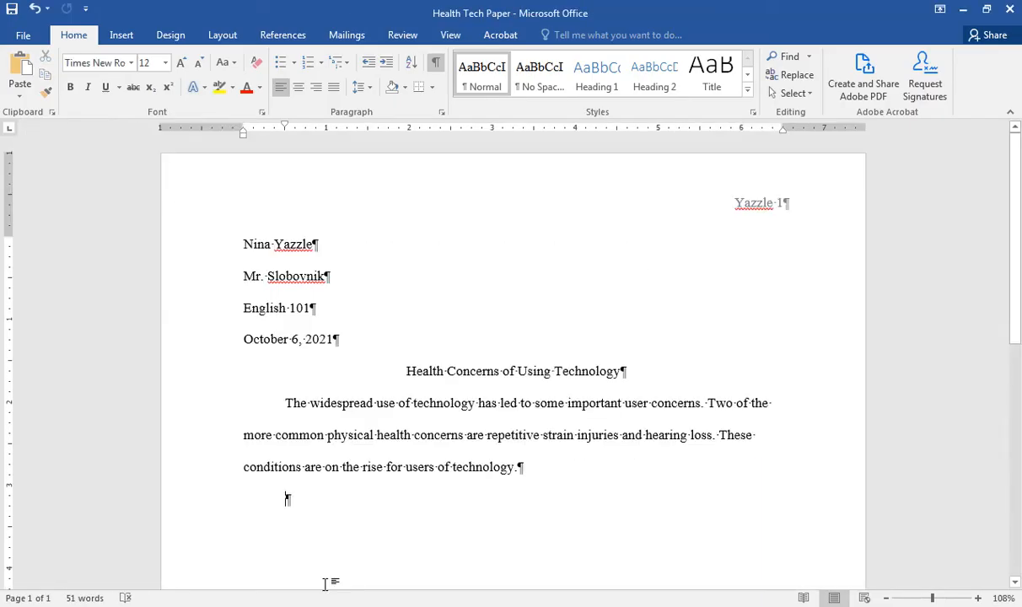
pyautogui.hotkey('ctrl', 'v')
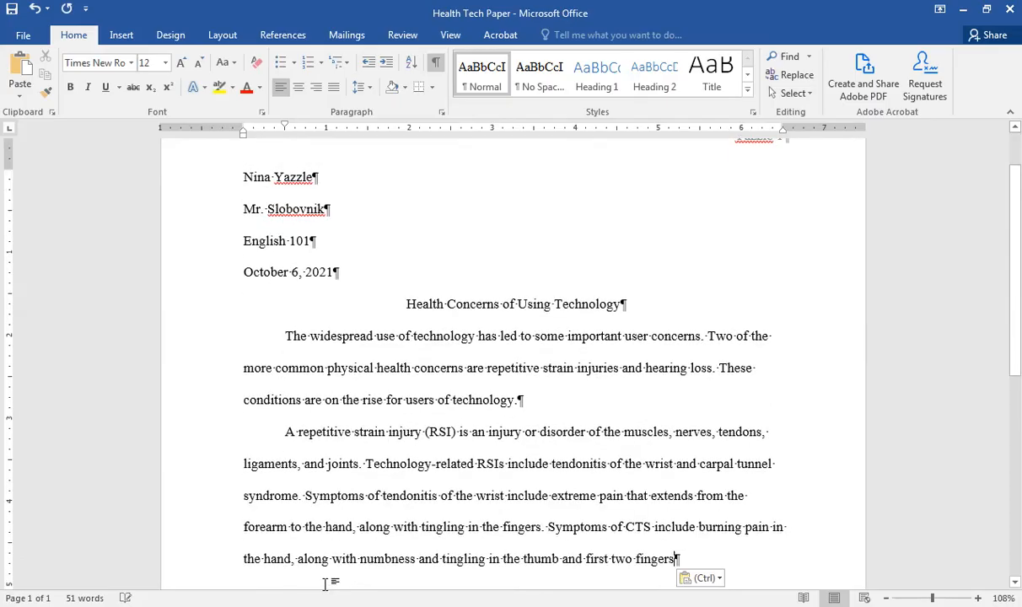
pyautogui.click(717, 579)
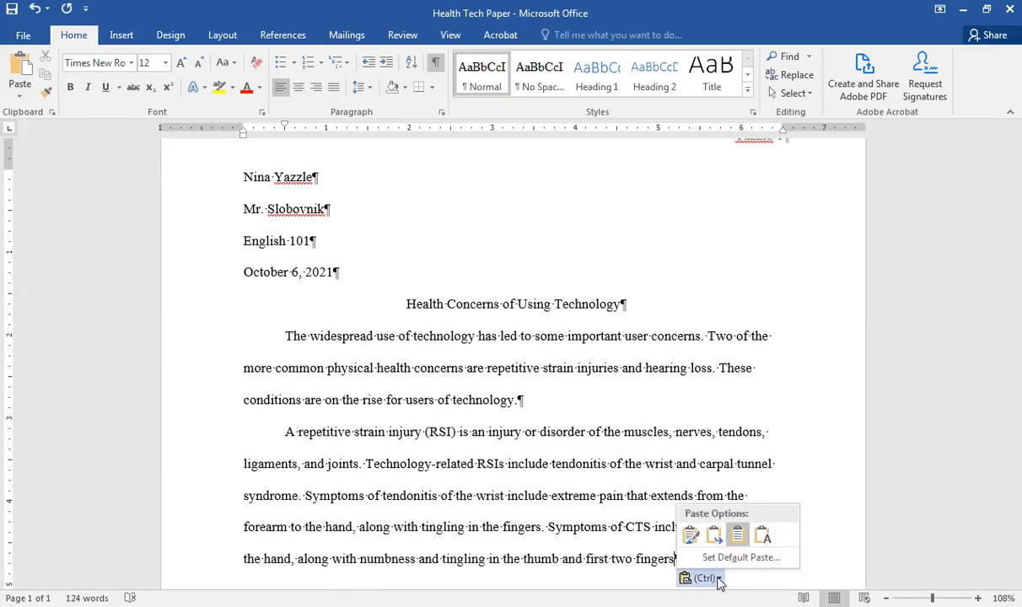
pyautogui.click(762, 540)
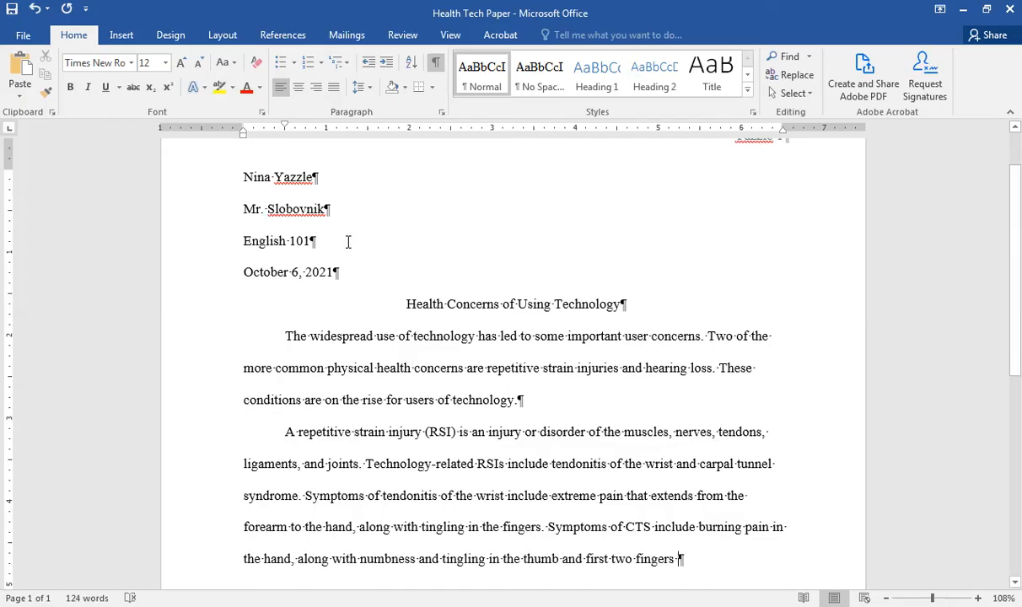
pyautogui.click(284, 37)
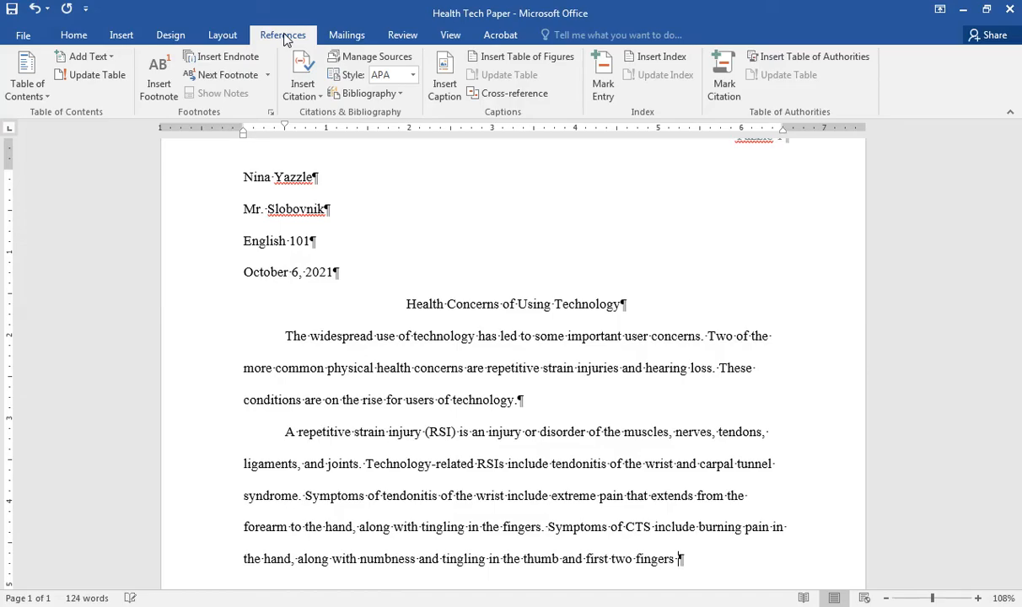
pyautogui.click(302, 89)
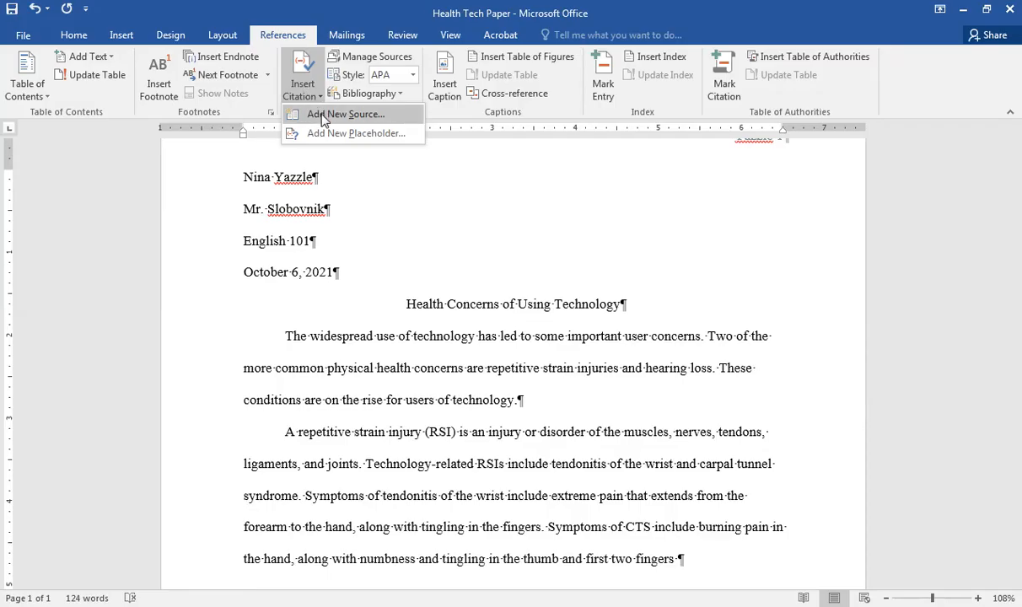
pyautogui.click(323, 116)
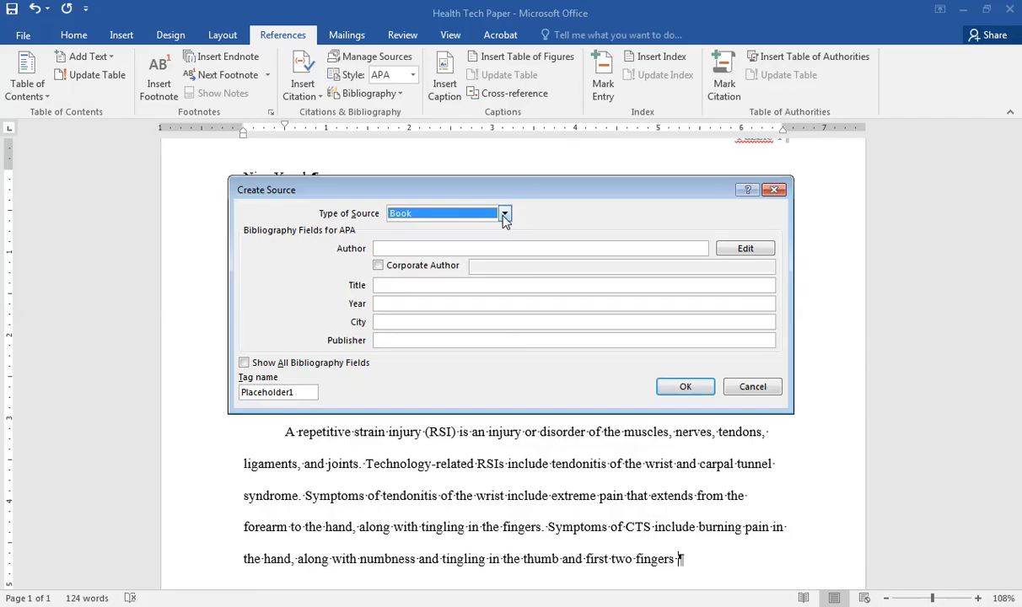
pyautogui.click(744, 388)
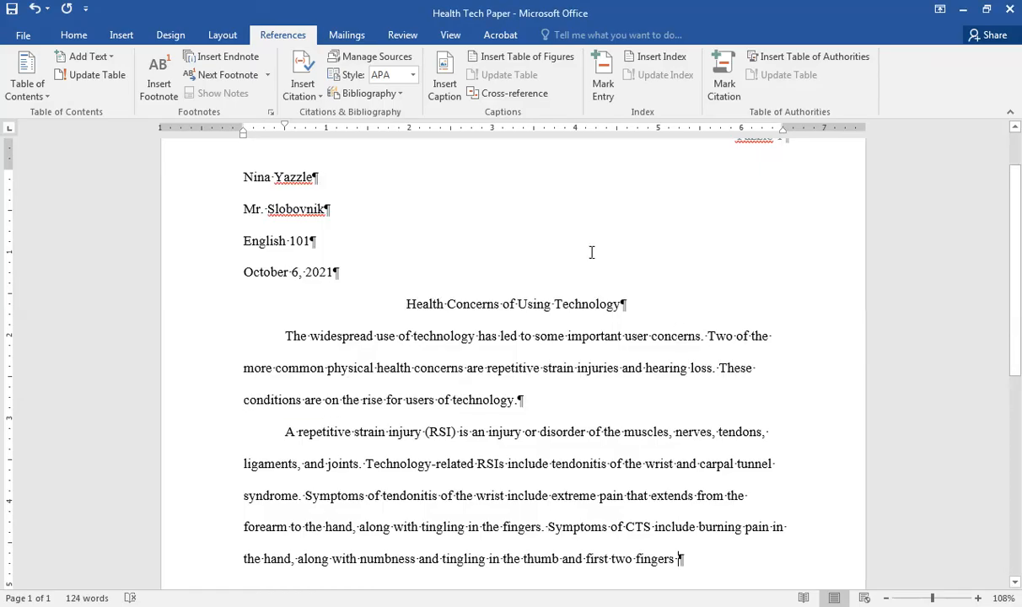
# Set the citation style to MLA and start a new citation source of type Article in a Periodical
pyautogui.click(413, 76)
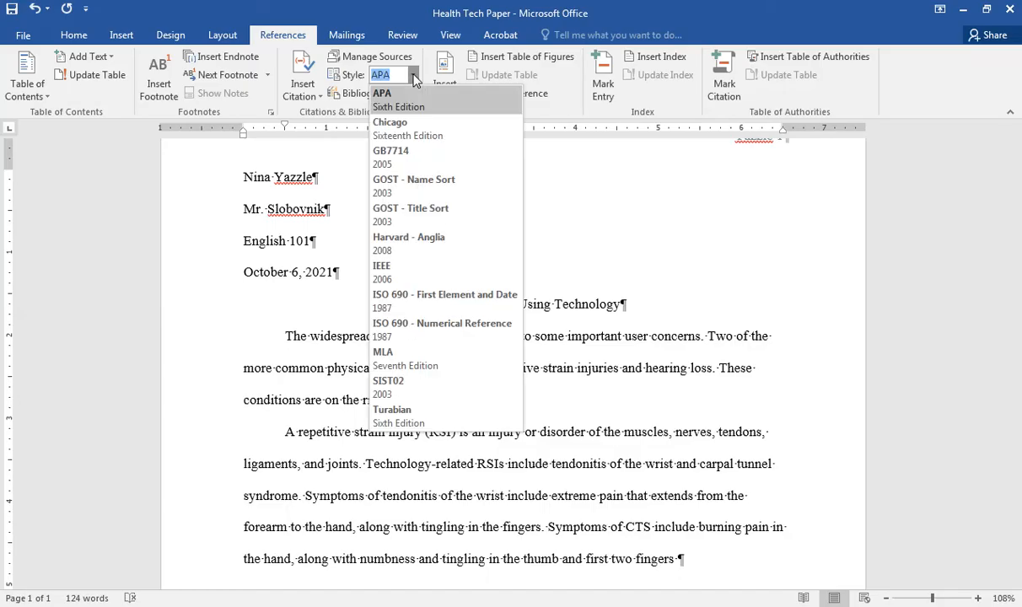
pyautogui.click(401, 360)
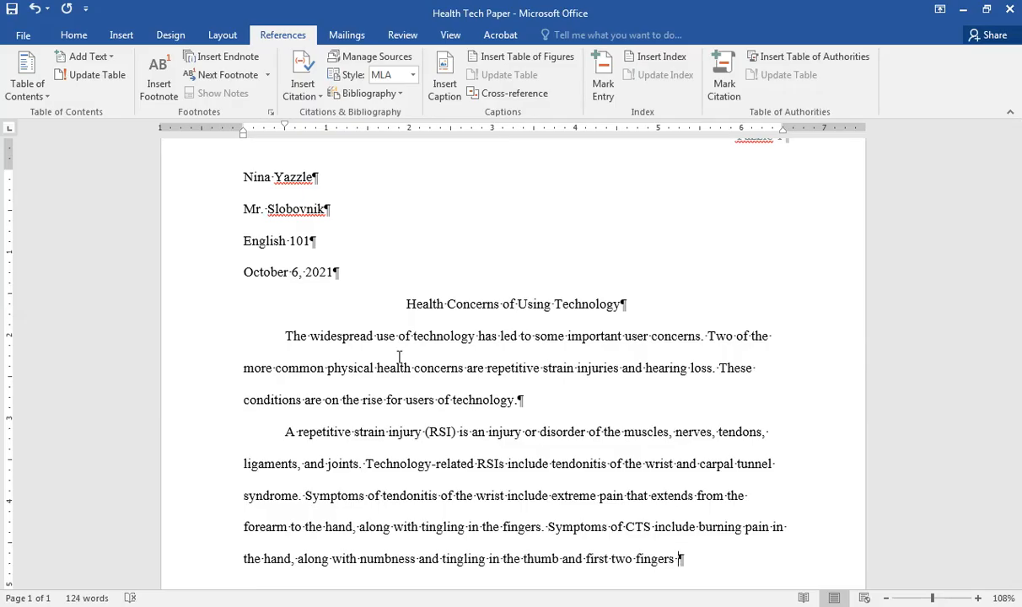
pyautogui.click(303, 93)
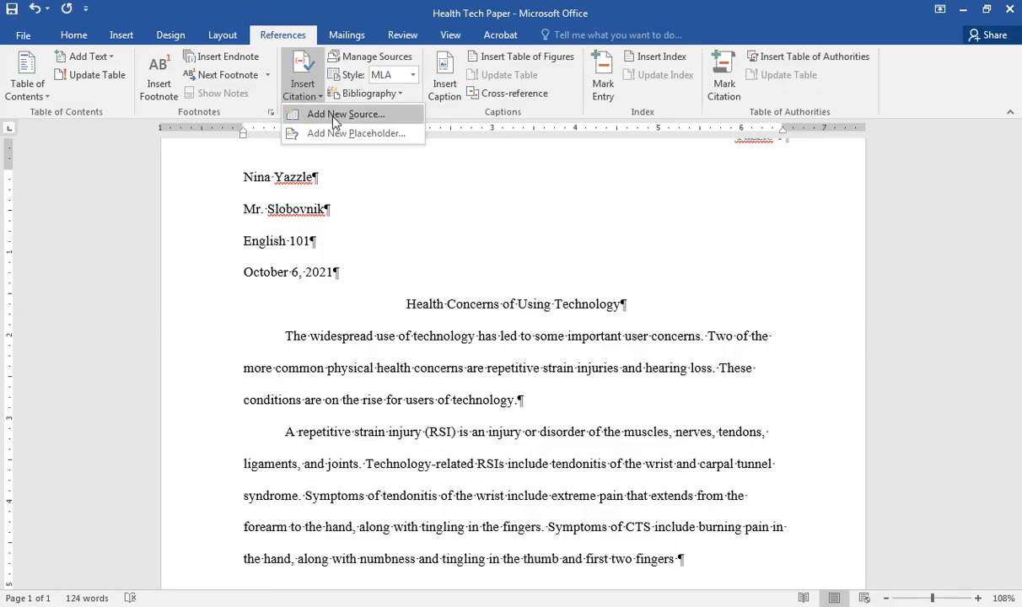
pyautogui.click(344, 115)
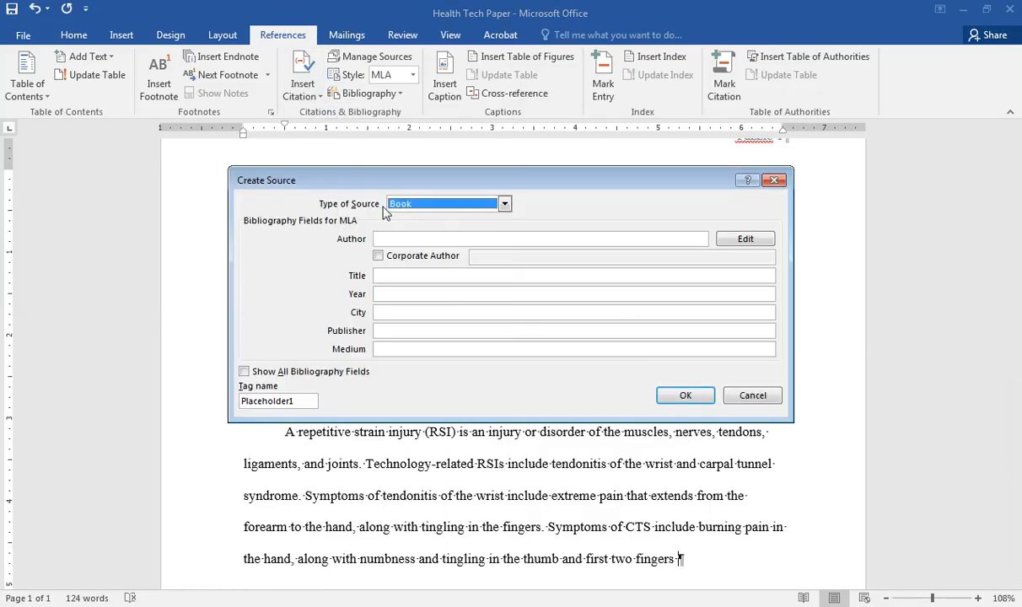
pyautogui.click(504, 205)
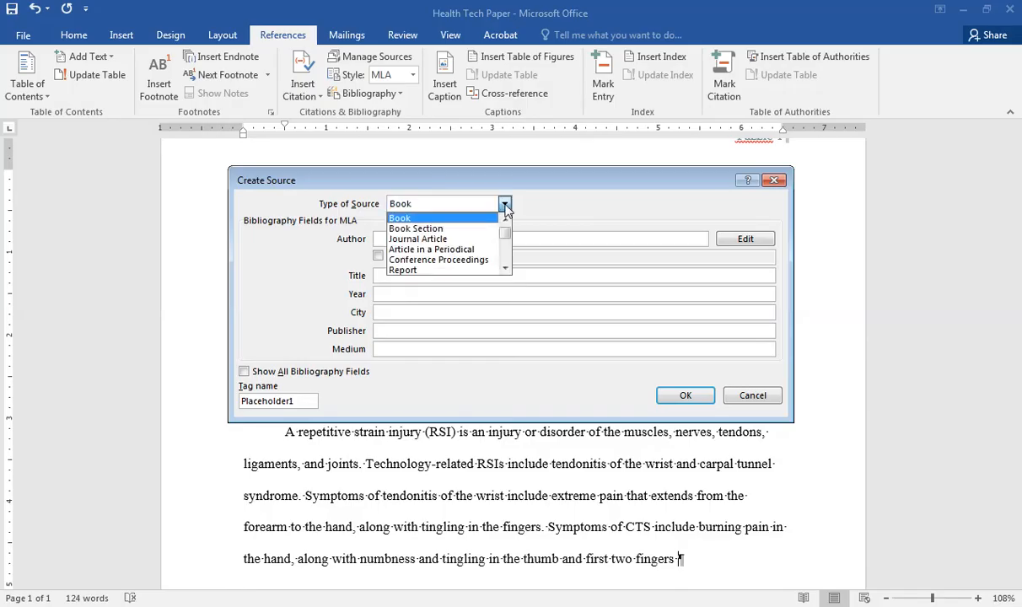
pyautogui.click(489, 250)
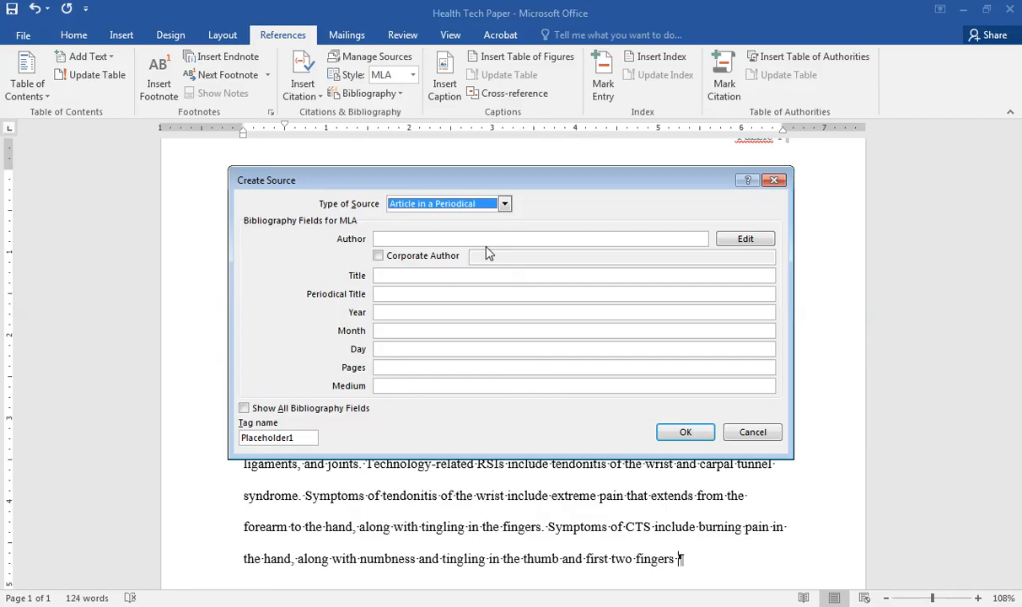
# Enter the source author's name, the title "Technology Aches and Pains" and the periodical title "Monthly Medical and Review"
pyautogui.click(404, 239)
pyautogui.write('Z')
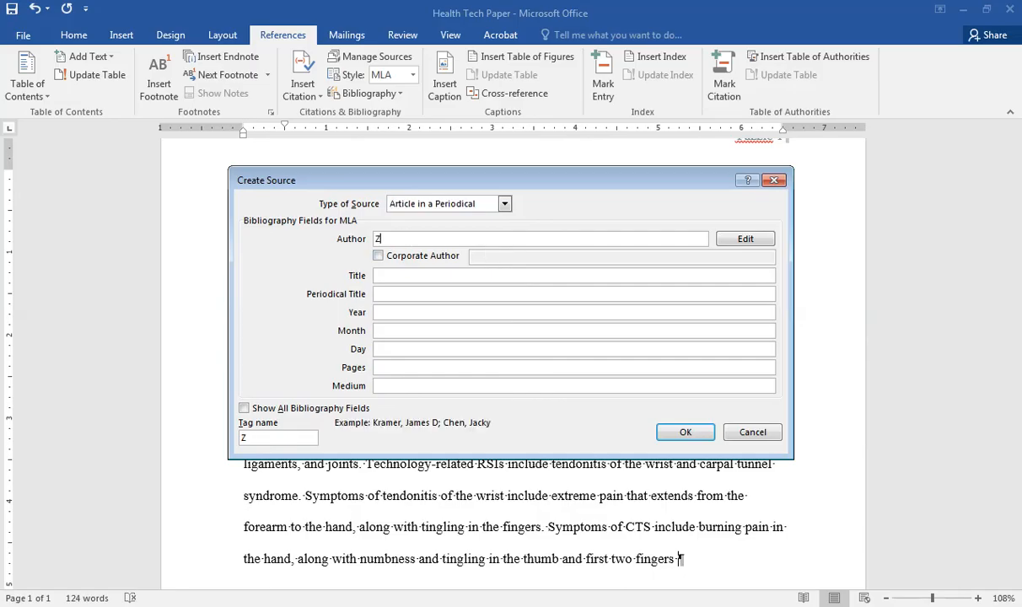
pyautogui.write('hao, Shen Li')
pyautogui.click(386, 276)
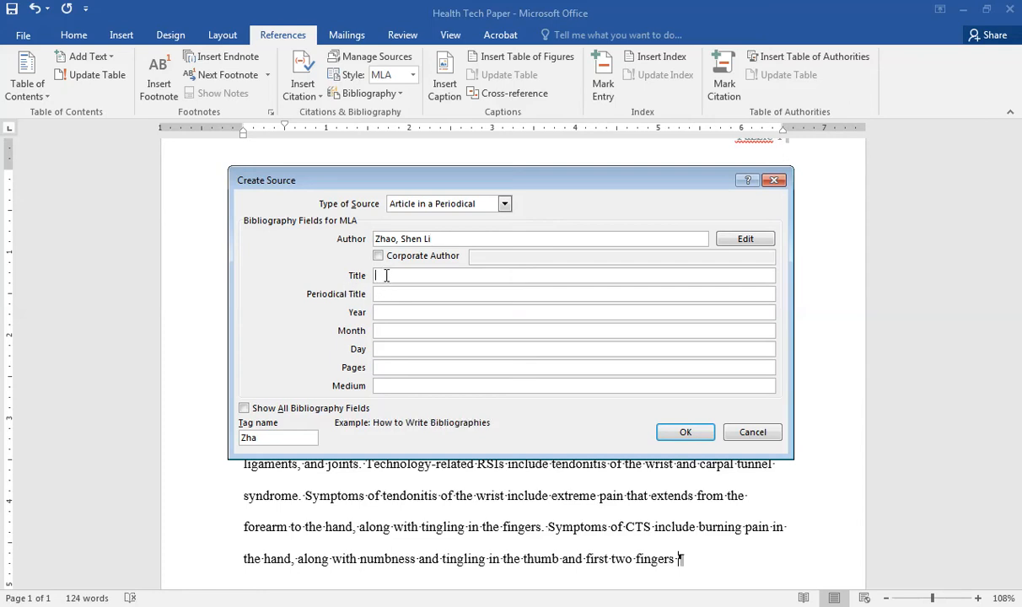
pyautogui.write('Technology Aches and Pains')
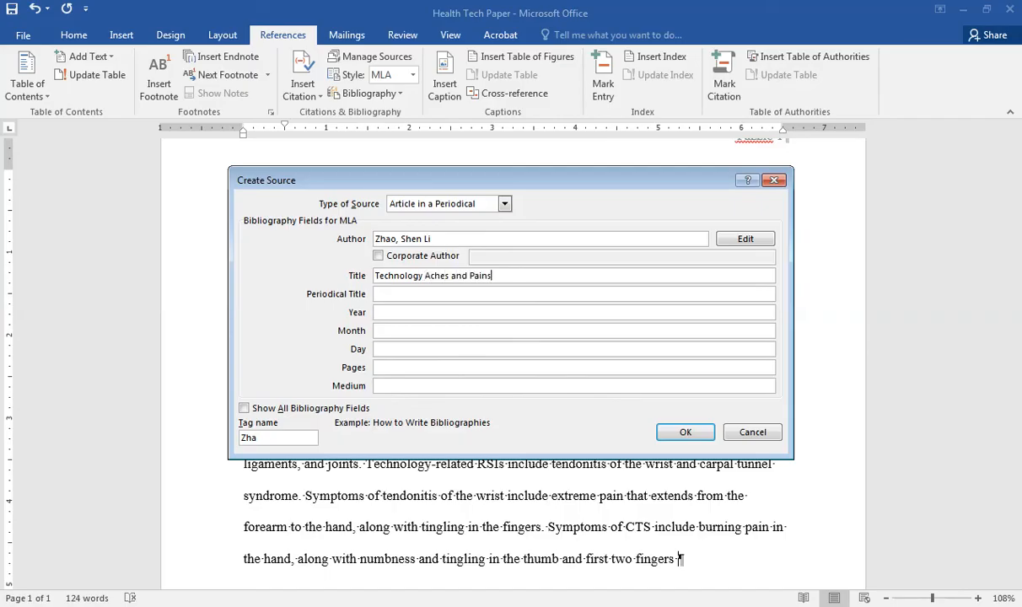
pyautogui.press('Tab')
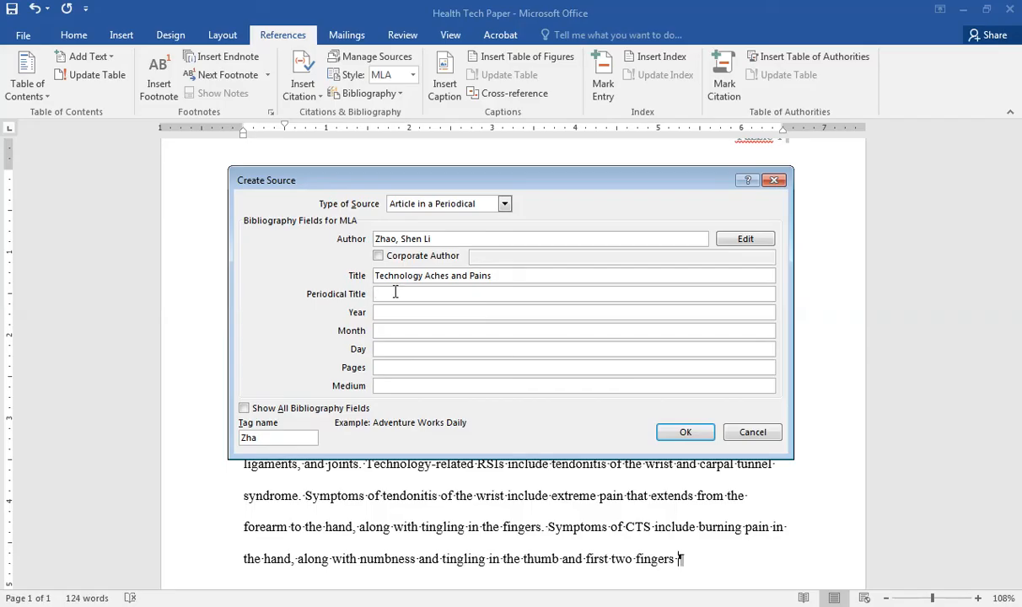
pyautogui.write('Monthly Medical and Review')
# Give the source the year 2021, month July, pages "n. pag." and medium Web
pyautogui.click(392, 311)
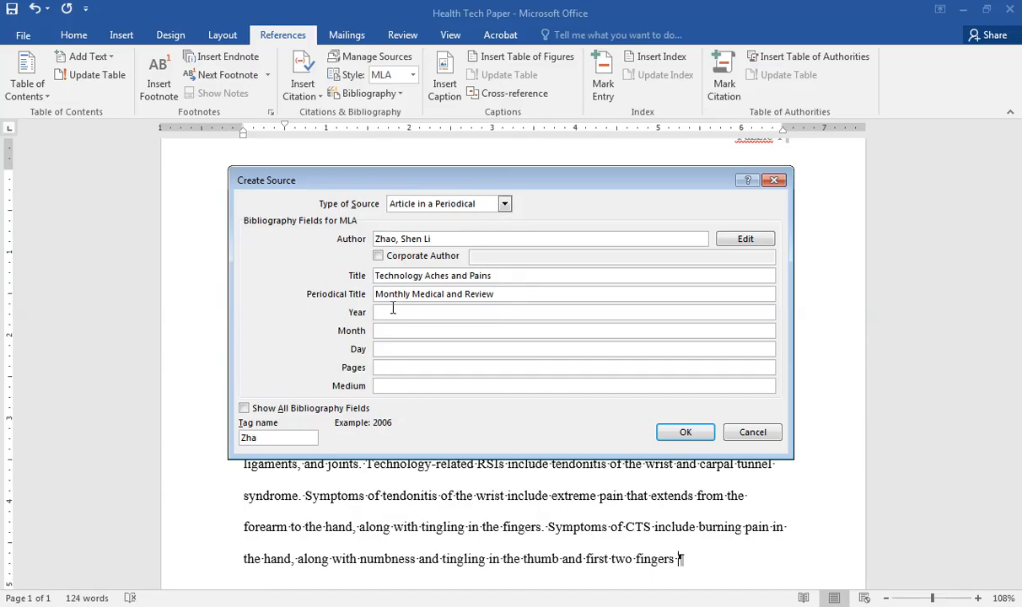
pyautogui.write('2021')
pyautogui.click(388, 331)
pyautogui.write('July')
pyautogui.press('Tab')
pyautogui.press('Tab')
pyautogui.write('n. pag.')
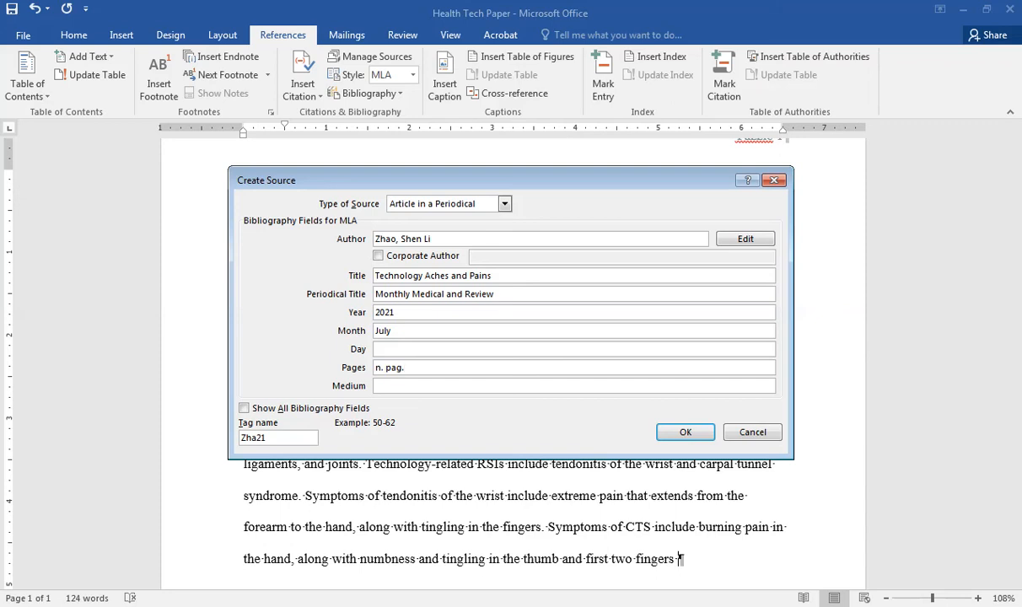
pyautogui.click(389, 385)
pyautogui.write('Web')
# Show all bibliography fields of the source and set its access date to year 2021, month Oct., day 1
pyautogui.click(245, 409)
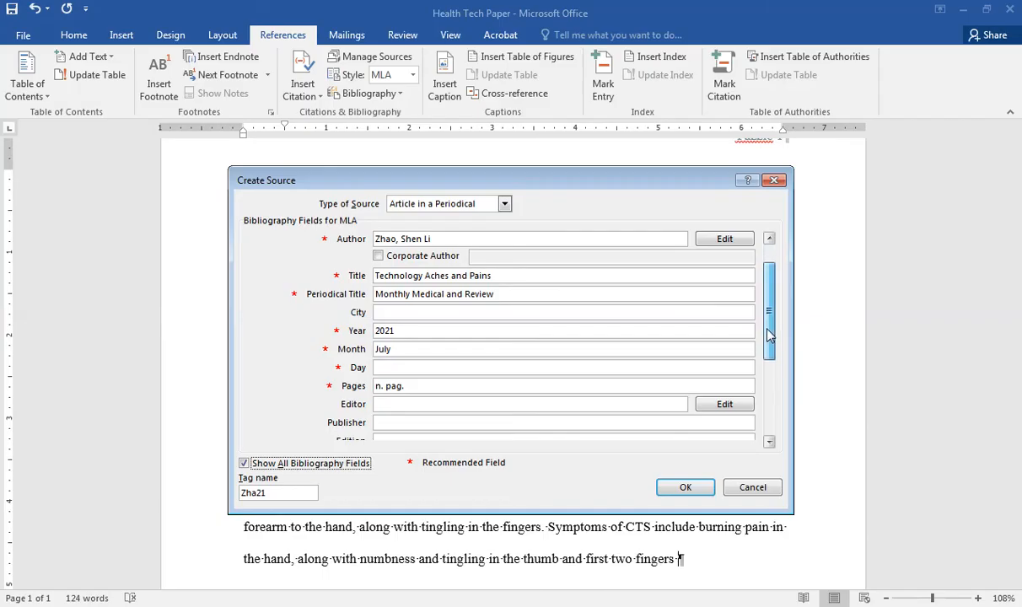
pyautogui.moveTo(769, 319)
pyautogui.mouseDown()
pyautogui.moveTo(769, 334)
pyautogui.moveTo(769, 321)
pyautogui.mouseUp()
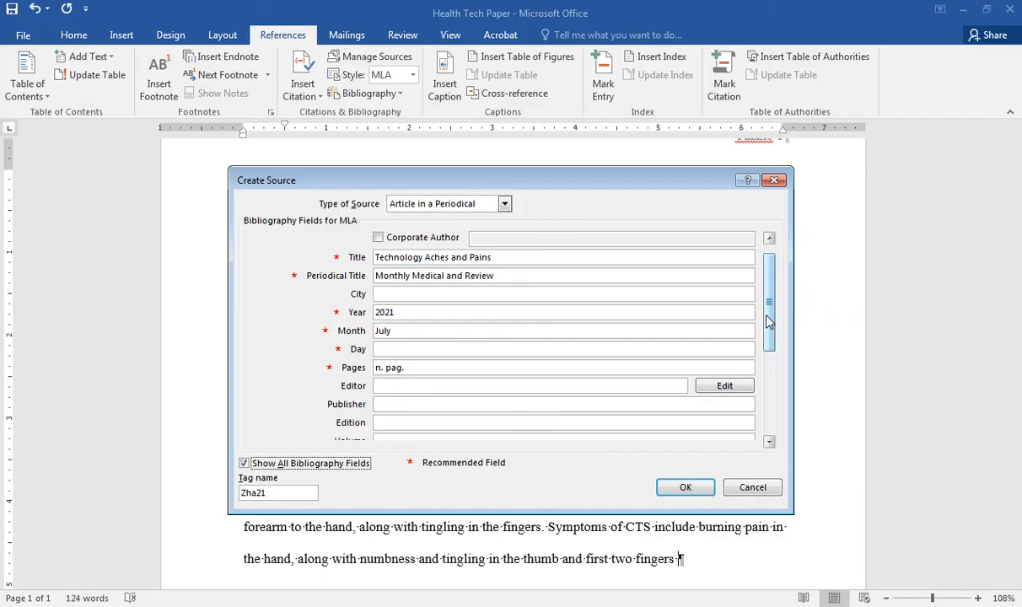
pyautogui.moveTo(769, 320); pyautogui.dragTo(769, 392)
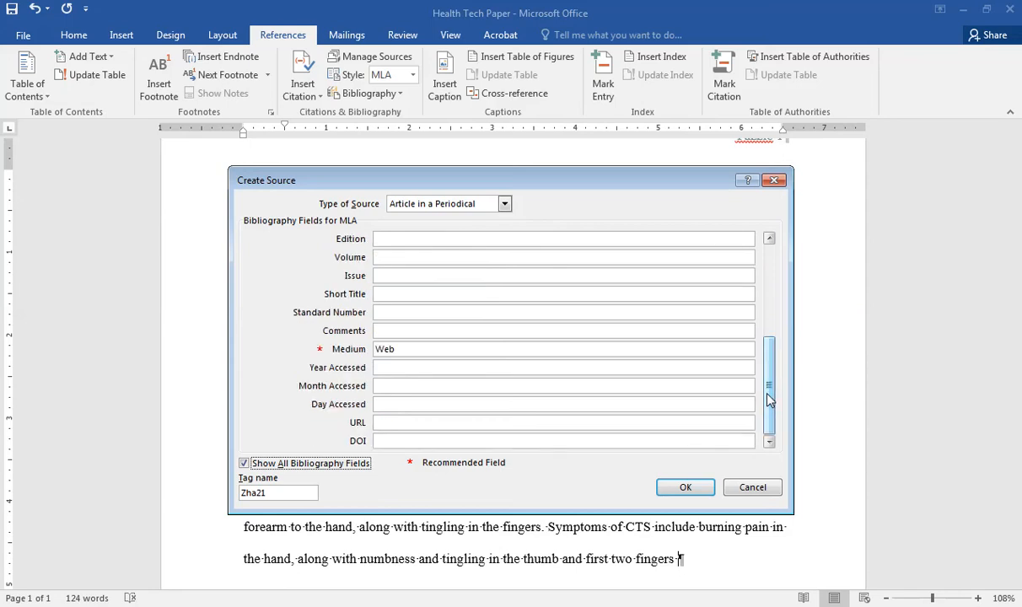
pyautogui.click(386, 368)
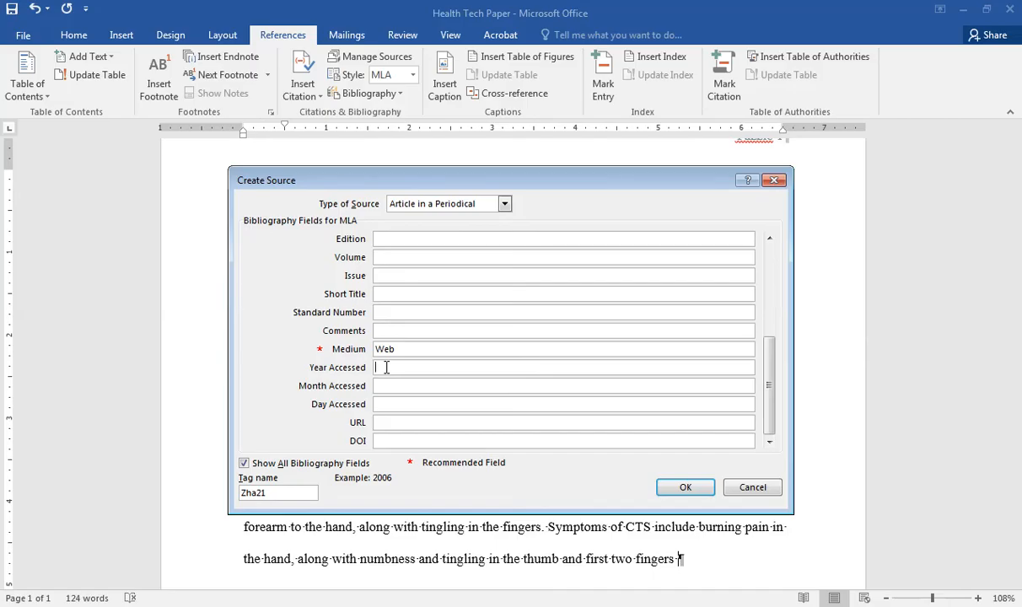
pyautogui.click(386, 367)
pyautogui.write('2021')
pyautogui.click(378, 387)
pyautogui.write('Oct.')
pyautogui.click(398, 404)
pyautogui.write('1')
# Switch to the MLA style guide search in Chrome, select its full web address, and return to the "Health Tech Paper" document
pyautogui.click(380, 424)
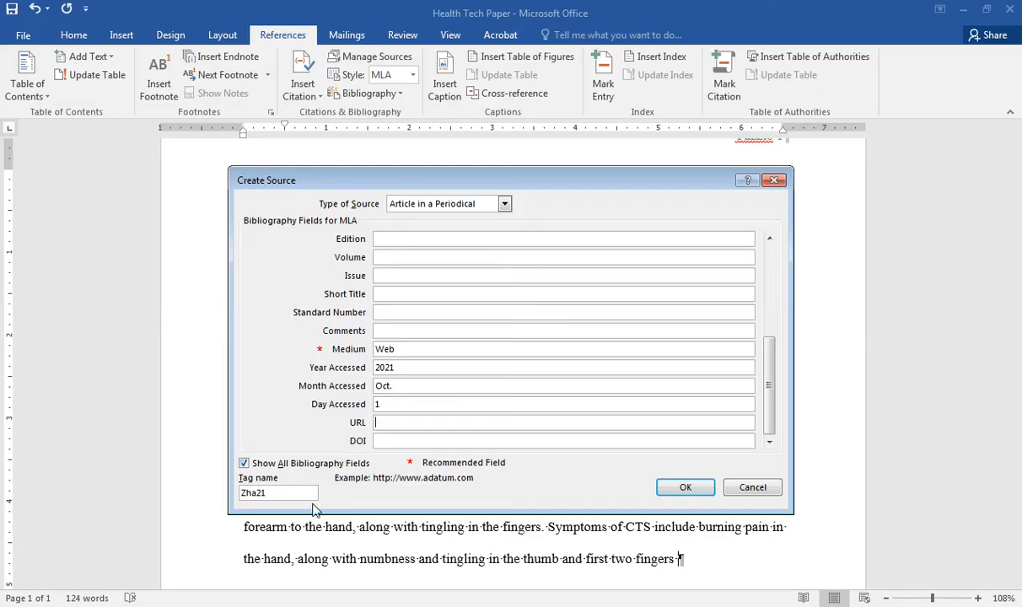
pyautogui.click(219, 606)
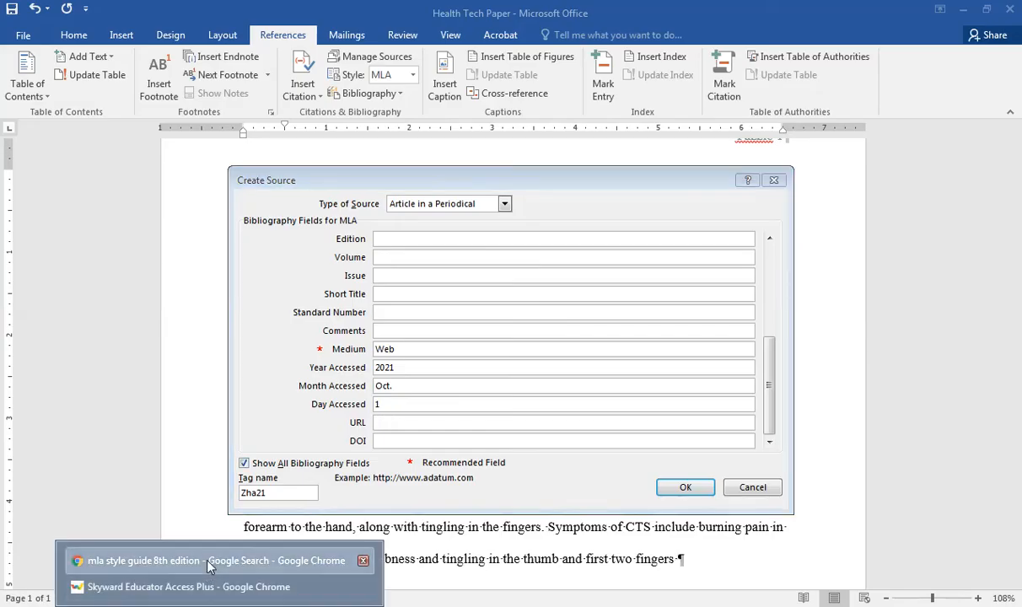
pyautogui.click(210, 561)
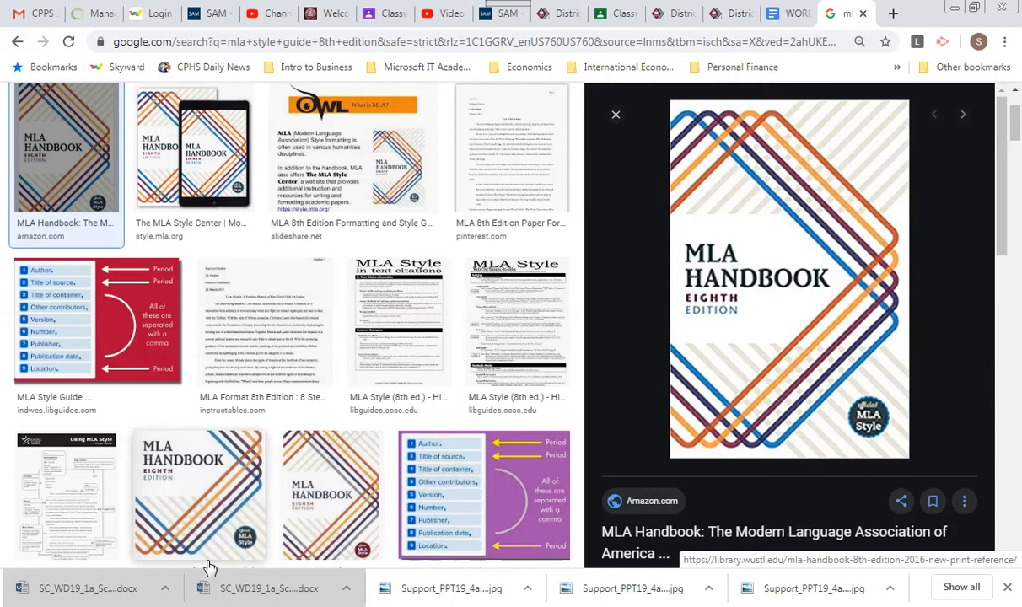
pyautogui.click(310, 43)
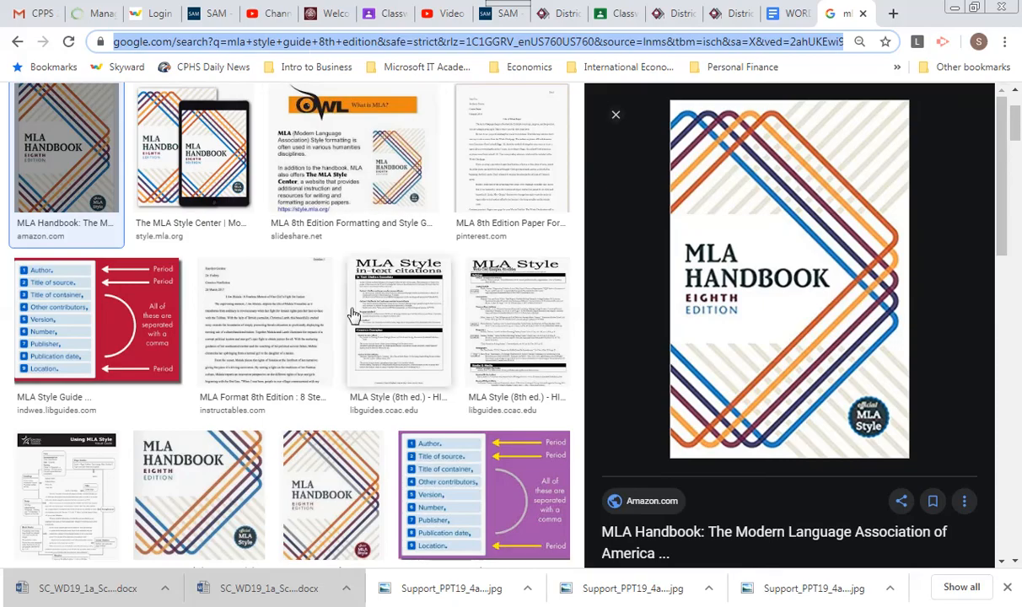
pyautogui.moveTo(337, 603)
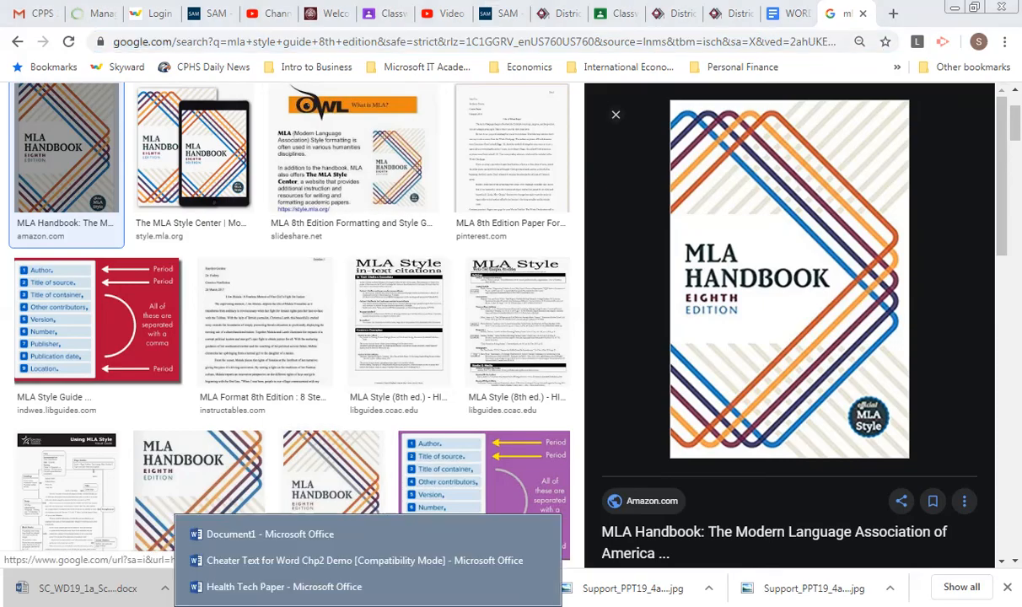
pyautogui.click(343, 586)
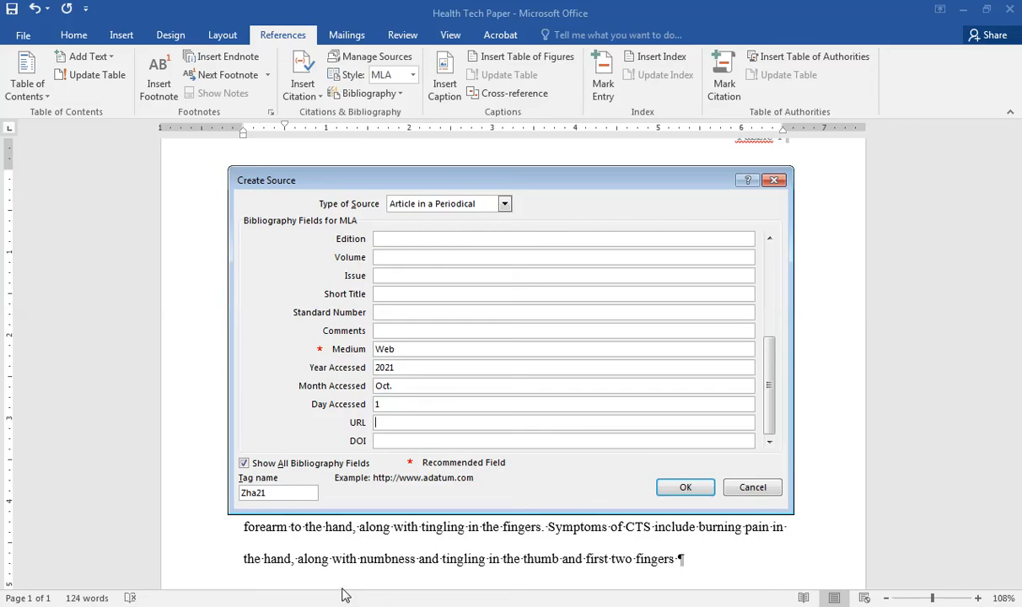
# Confirm the new source to insert its citation after "first two fingers", and end the sentence with a period
pyautogui.click(384, 424)
pyautogui.click(383, 423)
pyautogui.click(686, 489)
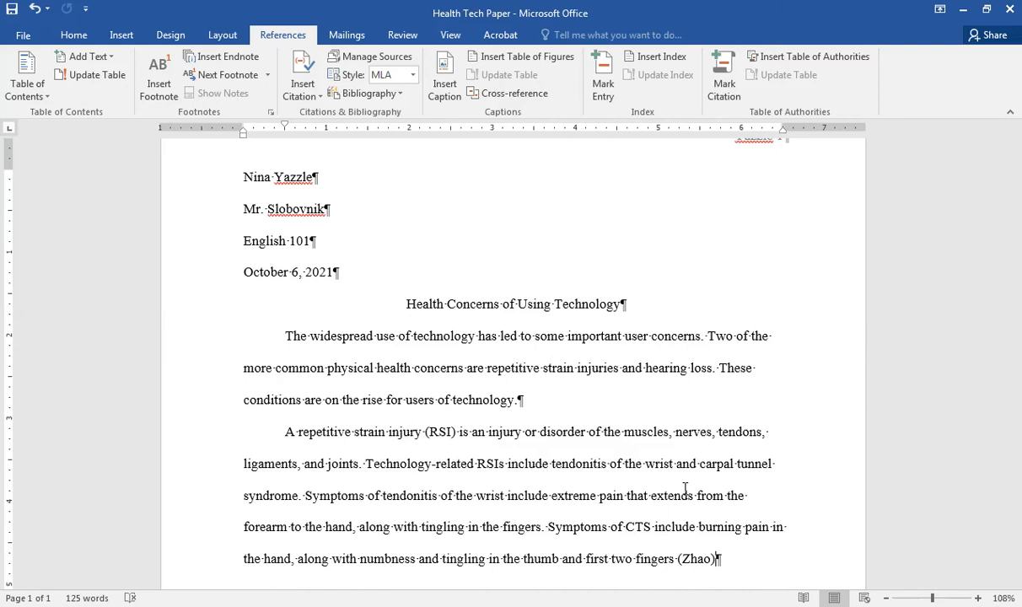
pyautogui.write('.')
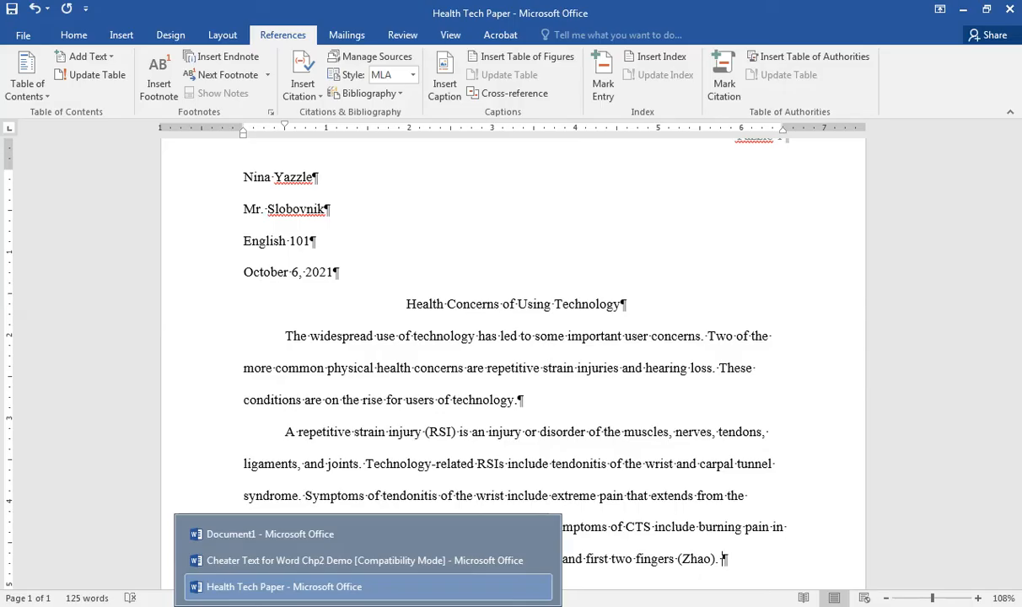
# Copy the passage under CHEATER TEXT #4 in the "Cheater Text for Word Chp2 Demo" document, without its paragraph mark
pyautogui.click(323, 560)
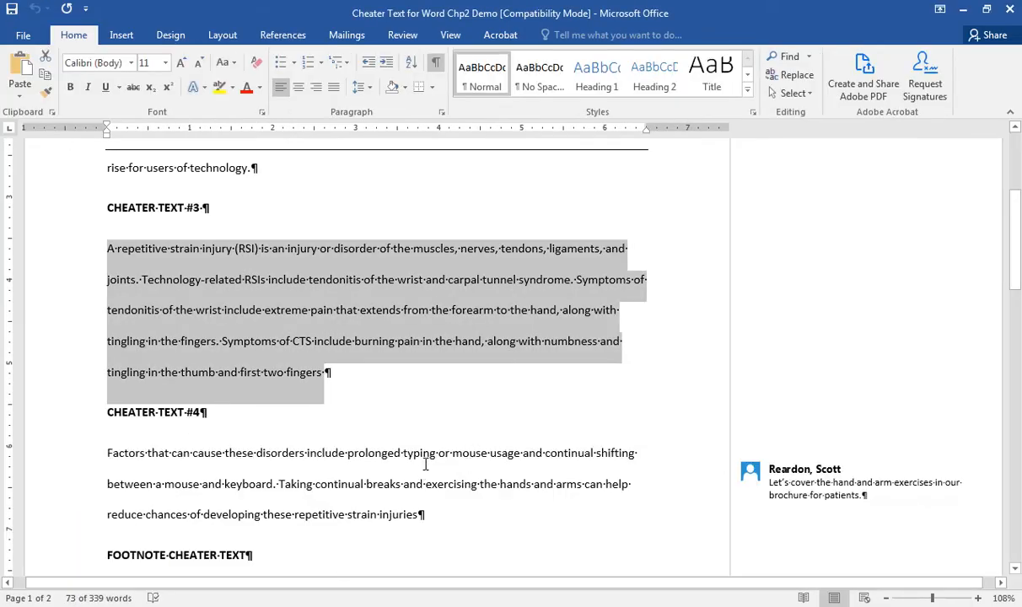
pyautogui.moveTo(107, 453); pyautogui.dragTo(419, 516)
pyautogui.hotkey('ctrl', 'c')
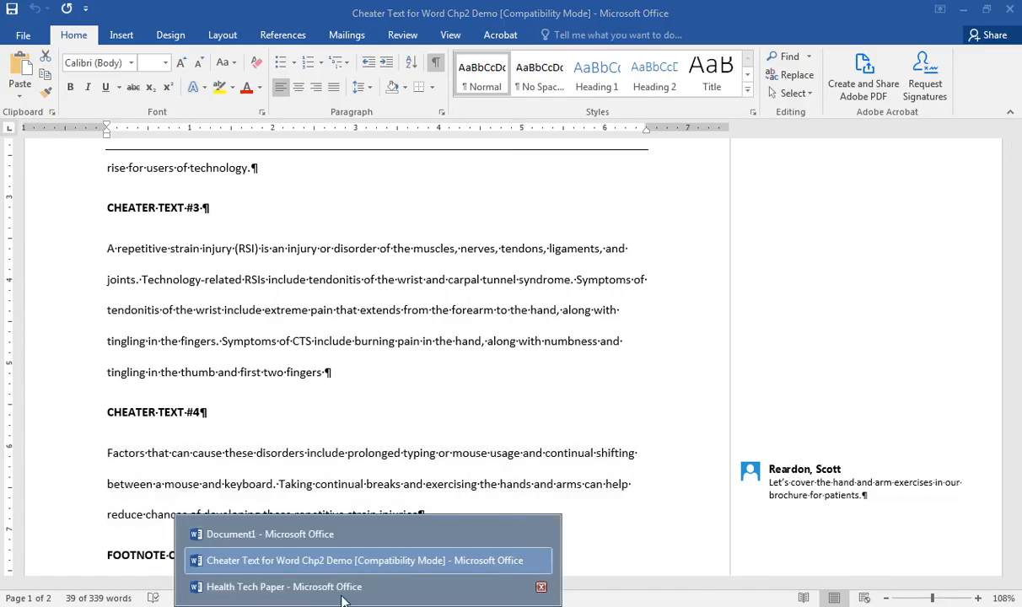
# Return to the "Health Tech Paper" document and paste the copied passage as text only after the citation sentence
pyautogui.click(322, 586)
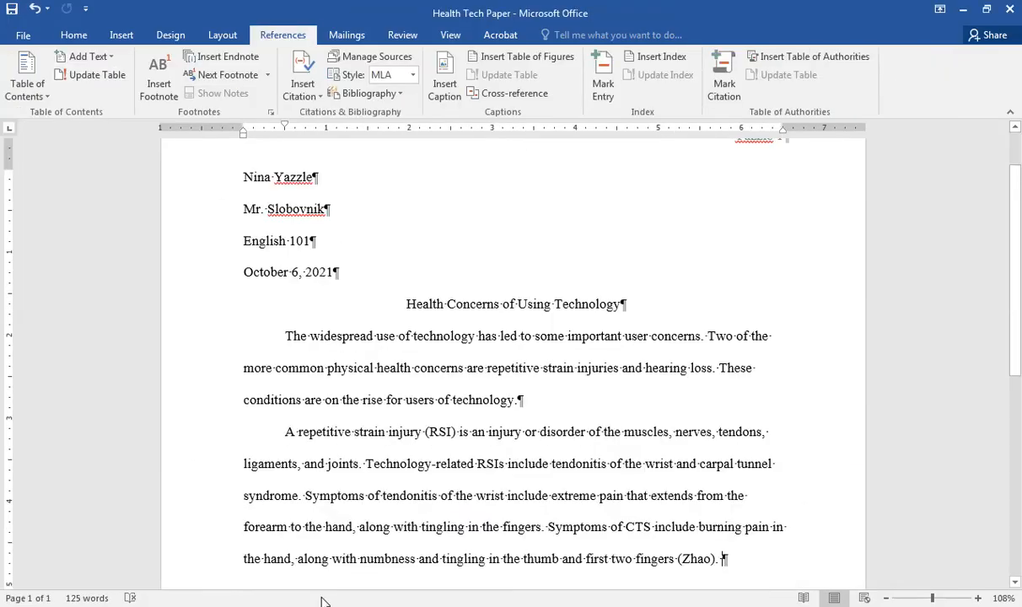
pyautogui.hotkey('ctrl', 'v')
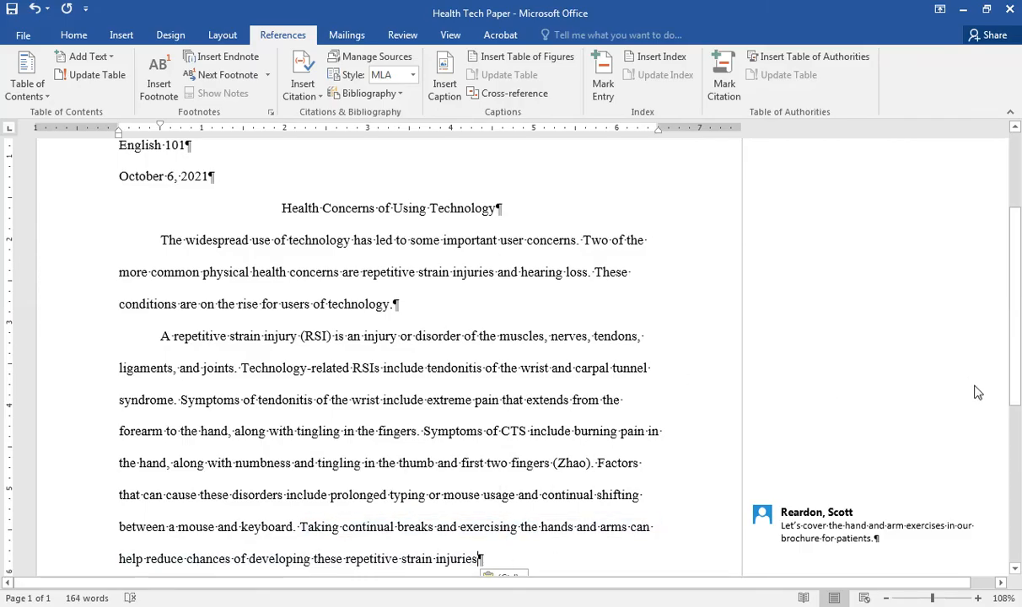
pyautogui.moveTo(1016, 384); pyautogui.dragTo(947, 404)
pyautogui.hotkey('ctrl', 'v')
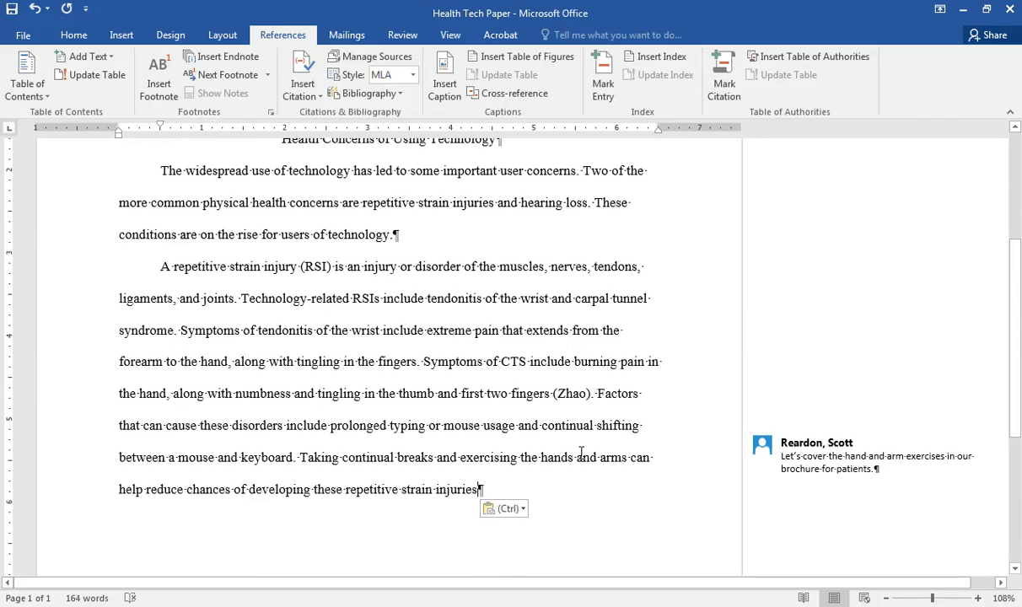
pyautogui.click(521, 510)
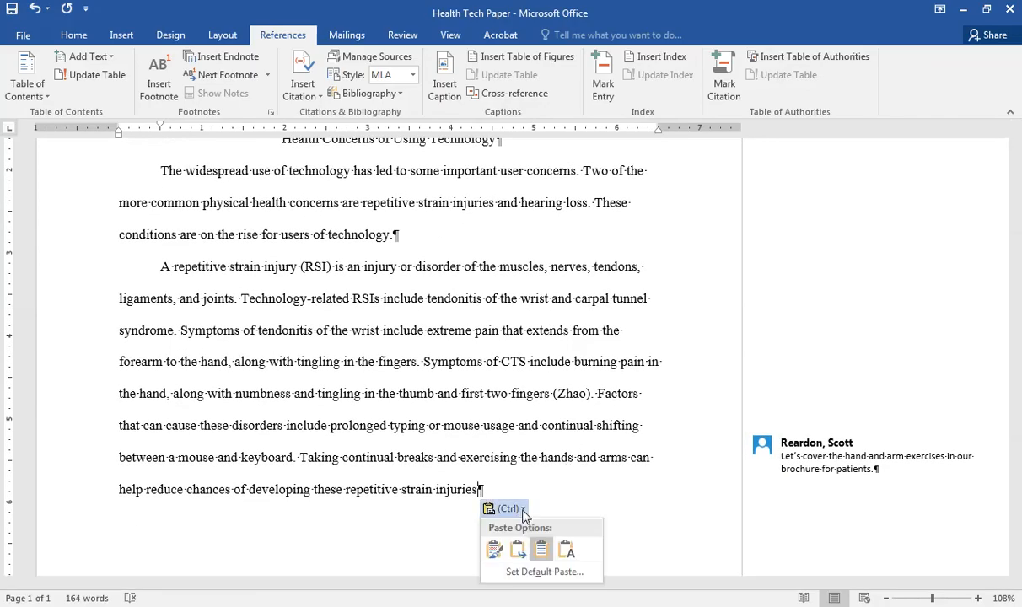
pyautogui.click(566, 550)
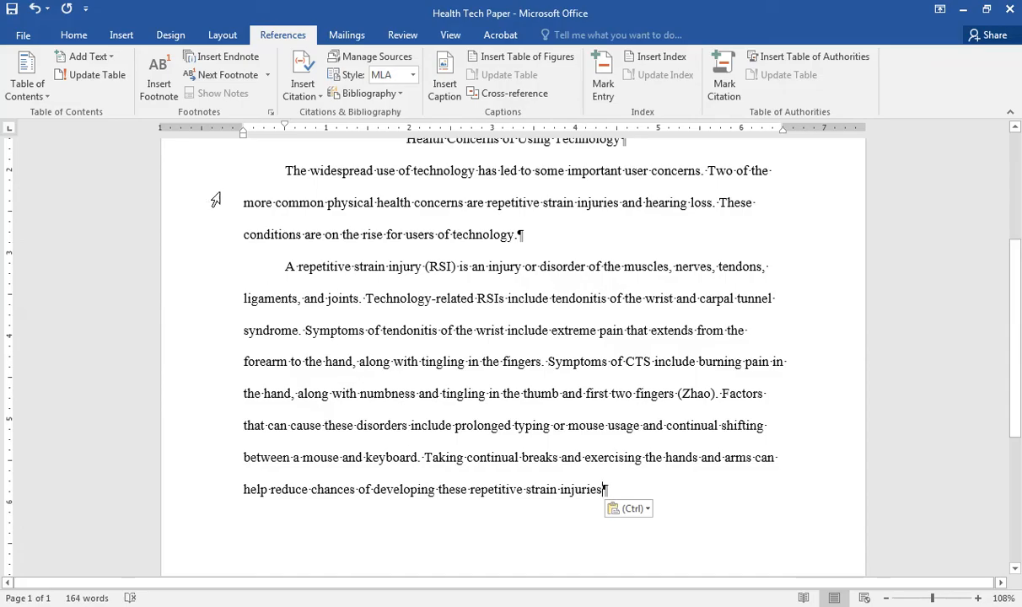
# Save the paper, insert a footnote after "repetitive strain injuries", and begin its text with "According to"
pyautogui.click(12, 10)
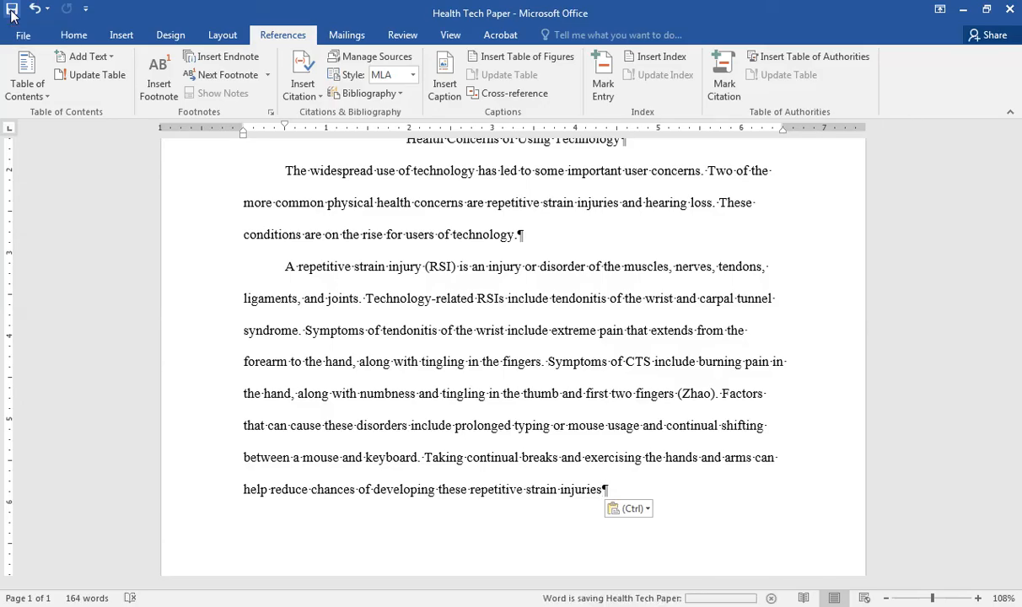
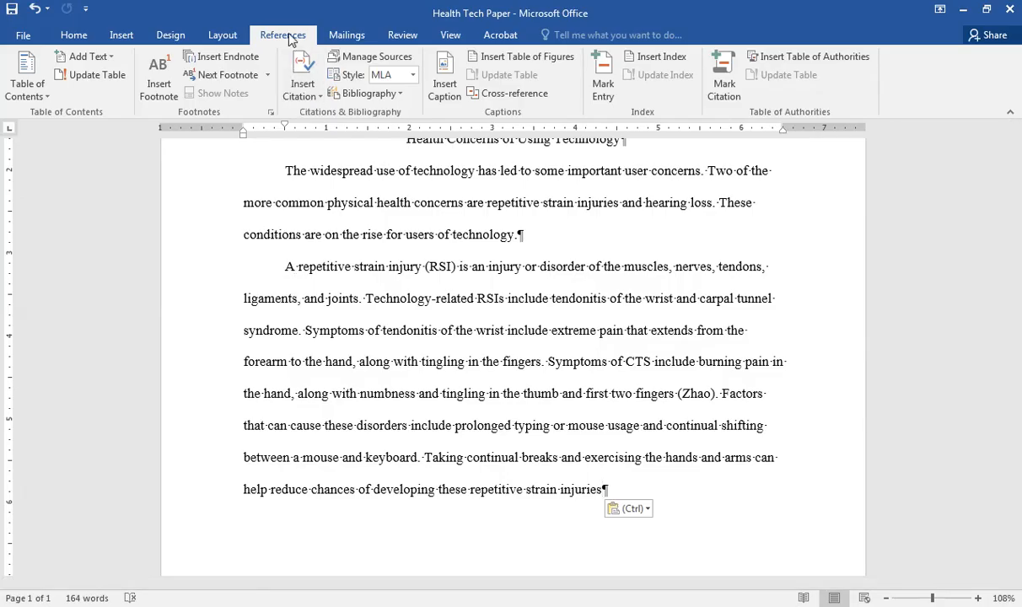
pyautogui.click(159, 87)
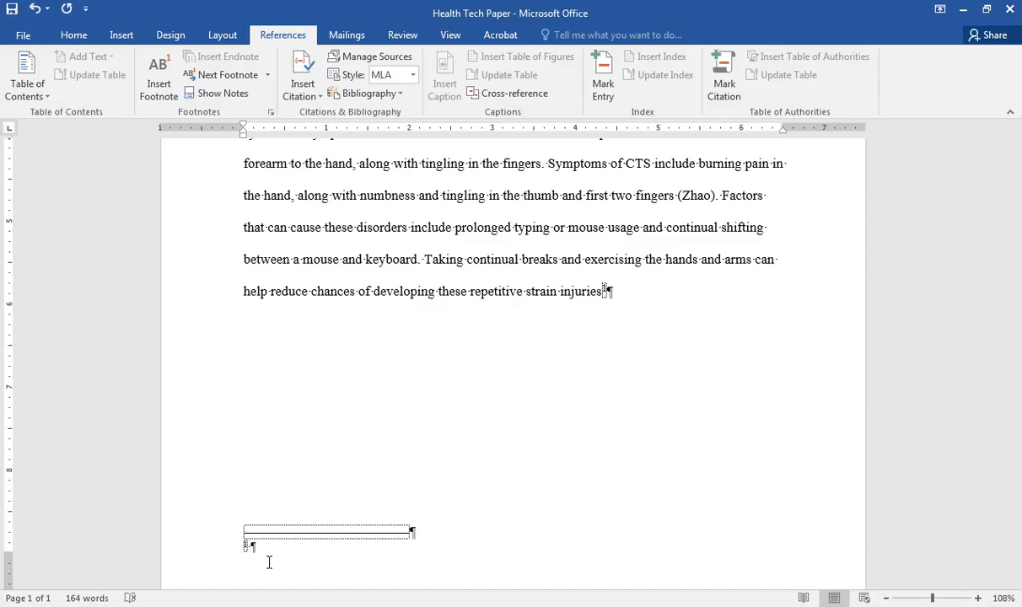
pyautogui.write('Accoring to')
pyautogui.press('BackSpace')
pyautogui.press('BackSpace')
pyautogui.press('BackSpace')
pyautogui.press('BackSpace')
pyautogui.press('BackSpace')
pyautogui.press('BackSpace')
pyautogui.write('ding to')
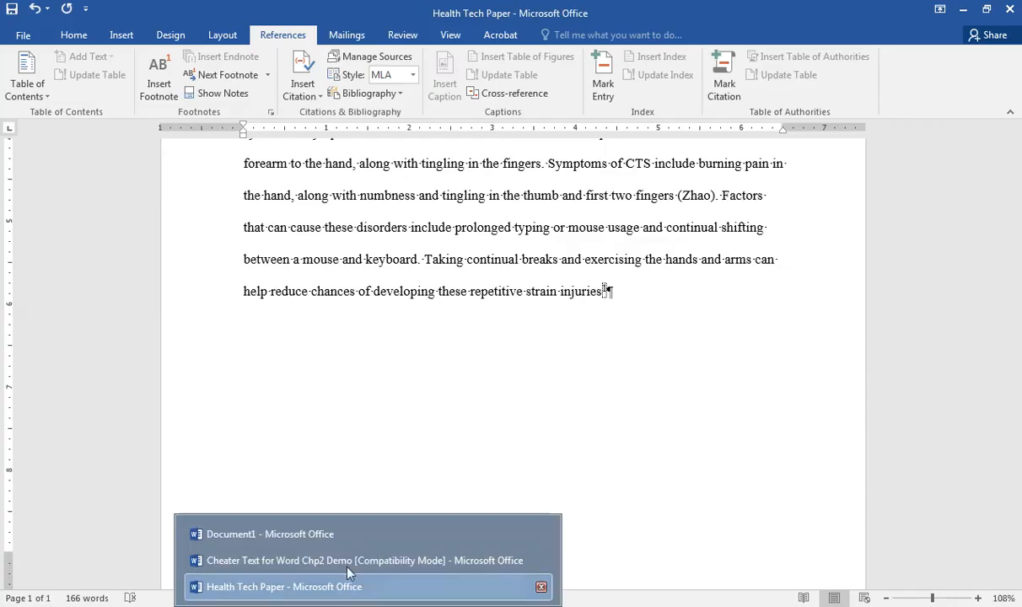
# Copy the passage under FOOTNOTE CHEATER TEXT in the "Cheater Text for Word Chp2 Demo" document, without its paragraph mark
pyautogui.click(350, 554)
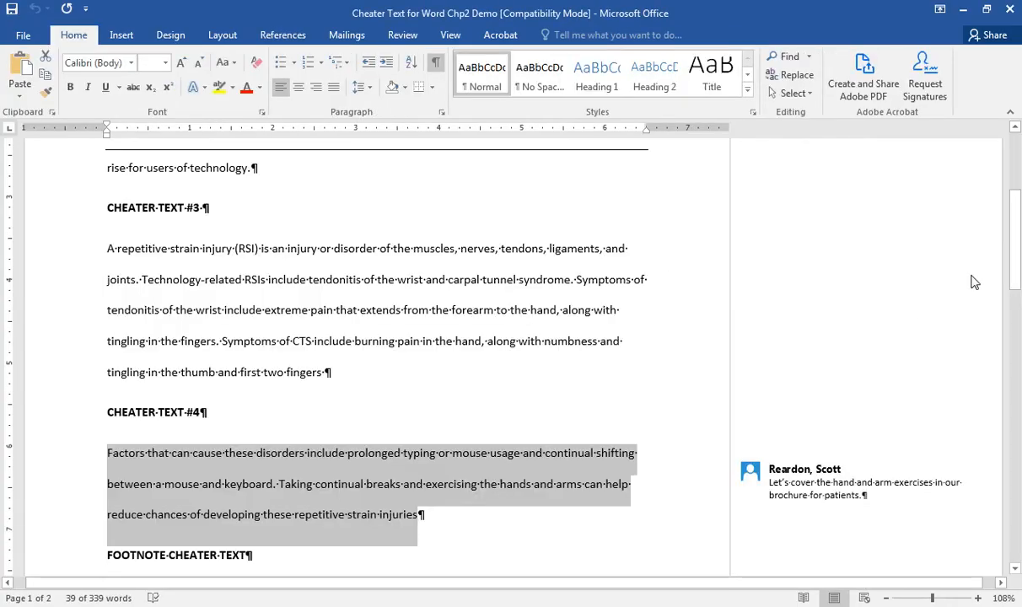
pyautogui.moveTo(1016, 265); pyautogui.dragTo(1016, 298)
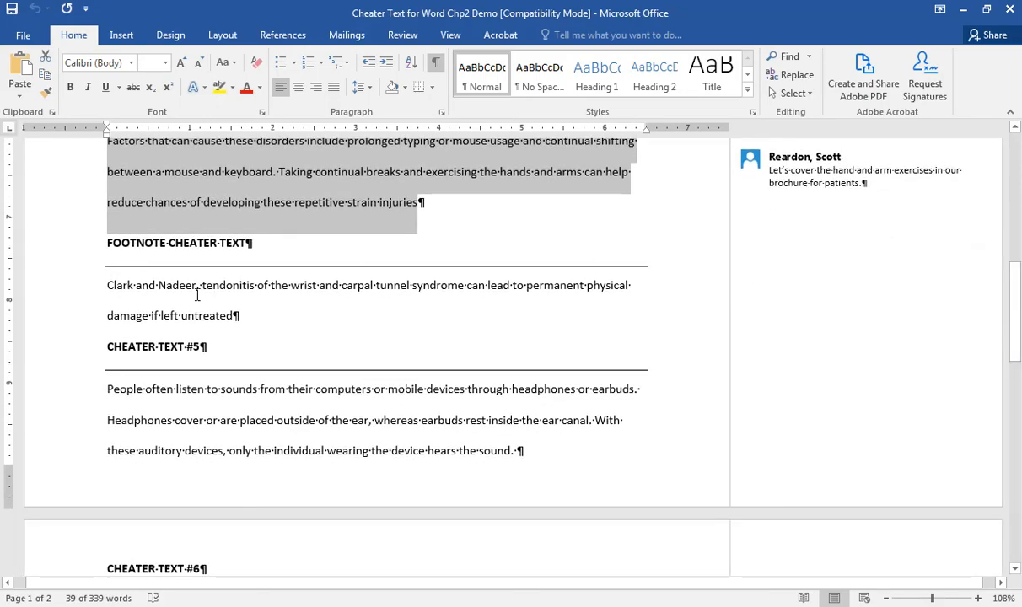
pyautogui.moveTo(108, 285); pyautogui.dragTo(233, 318)
pyautogui.hotkey('ctrl', 'c')
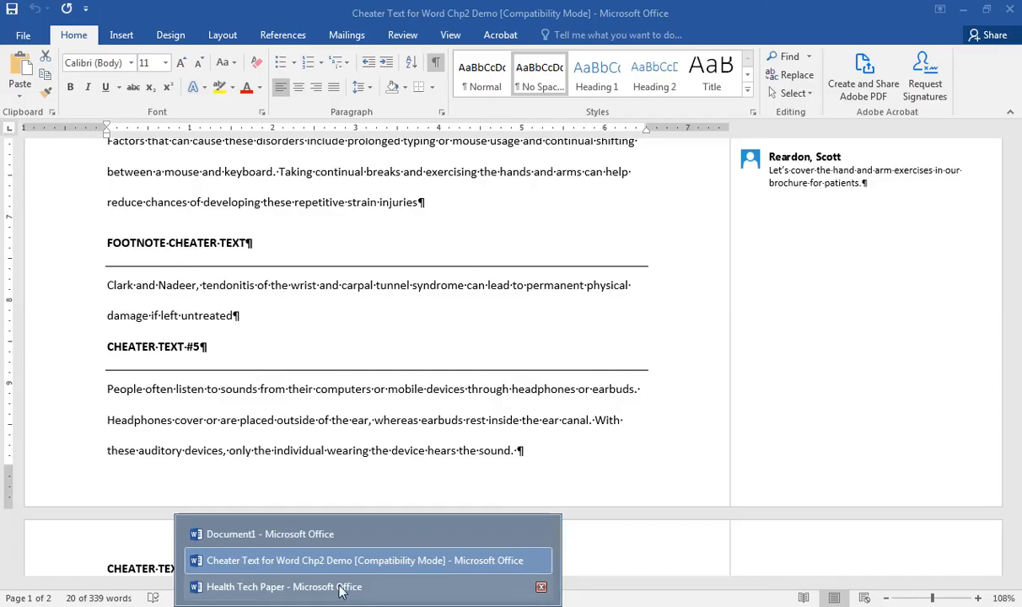
# Return to the "Health Tech Paper" document and paste the copied passage as text only after "According to" in the footnote
pyautogui.click(338, 585)
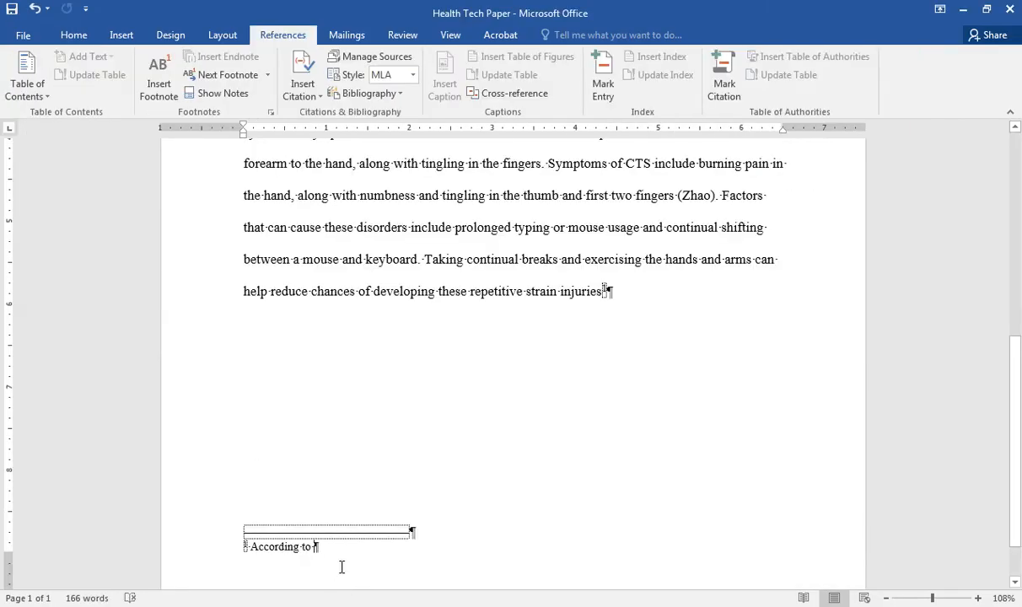
pyautogui.hotkey('ctrl', 'v')
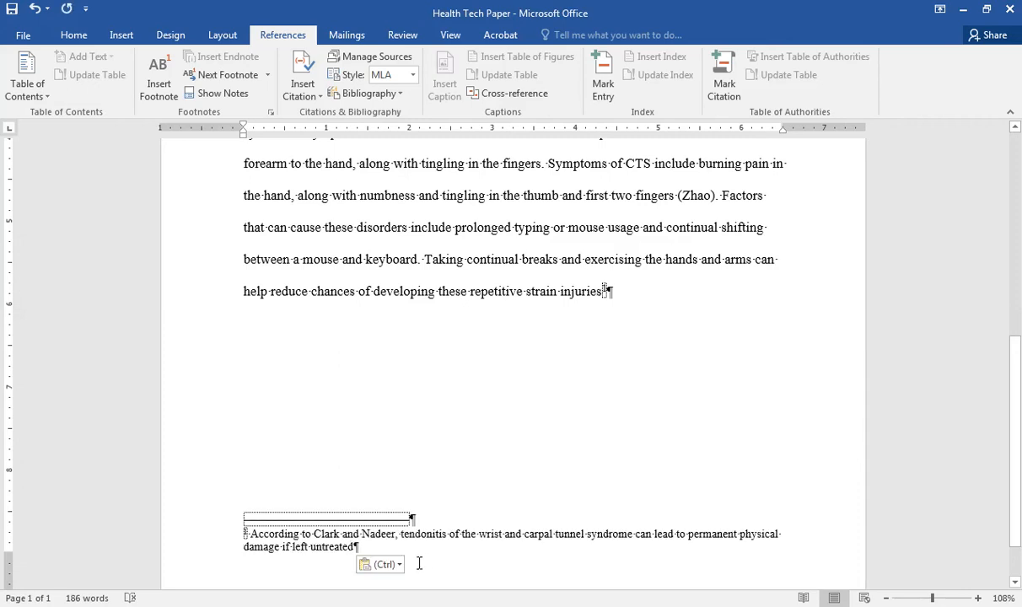
pyautogui.click(401, 571)
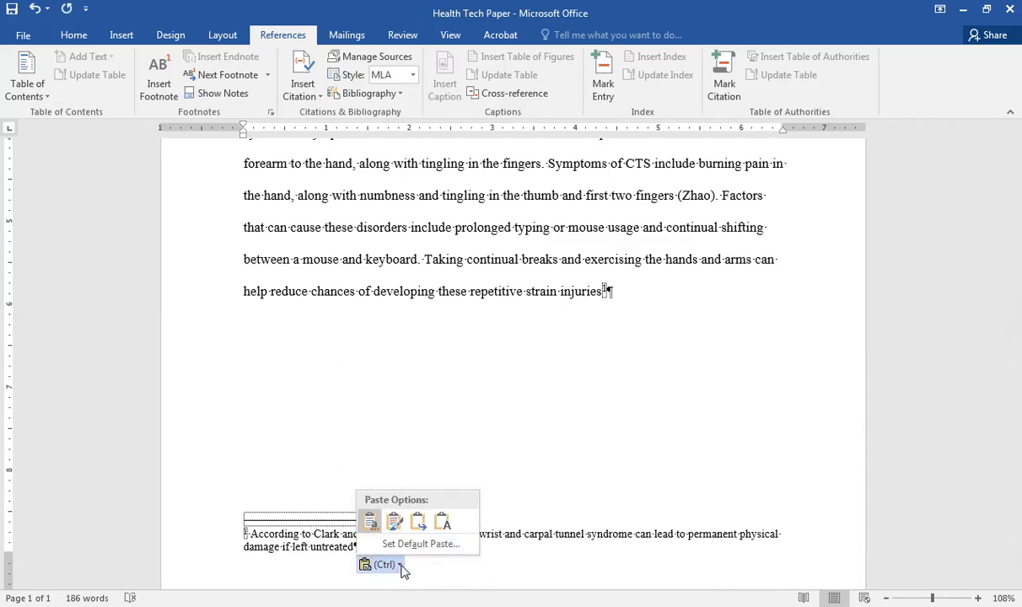
pyautogui.click(443, 524)
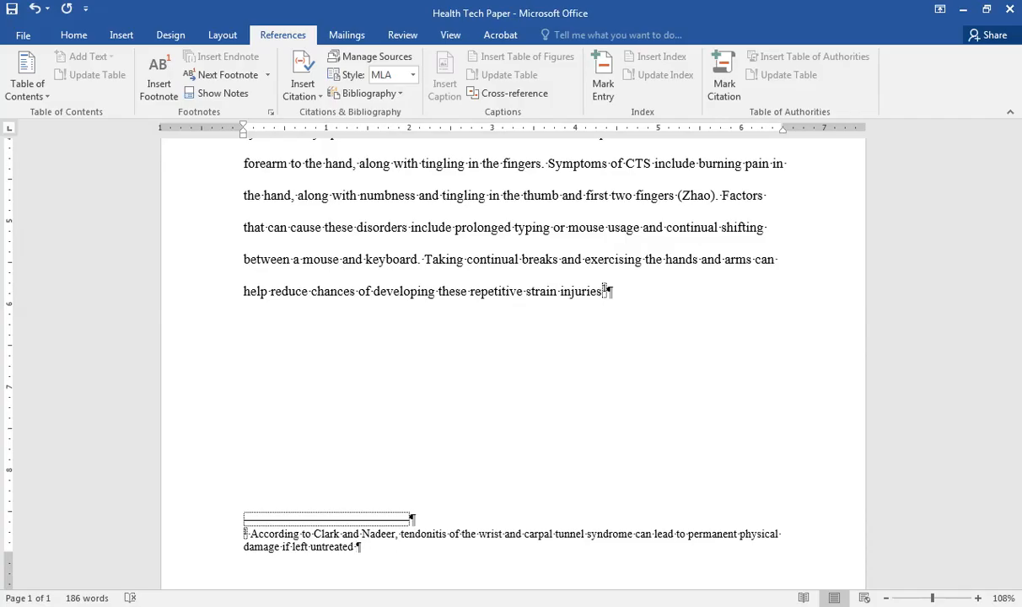
# Insert a citation placeholder tagged with the first author's last name at the end of the footnote, followed by a period
pyautogui.click(302, 88)
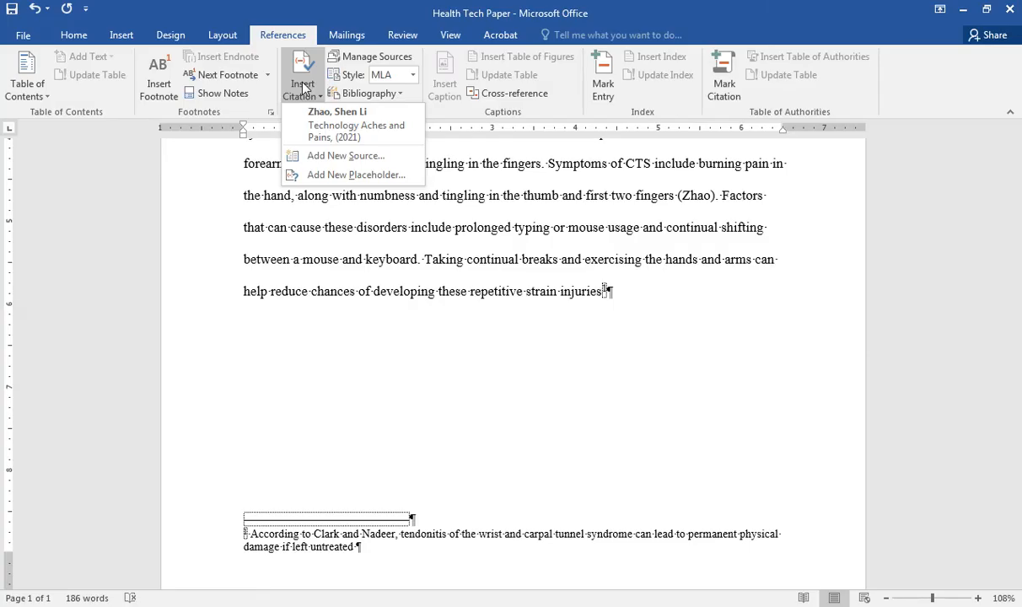
pyautogui.click(320, 176)
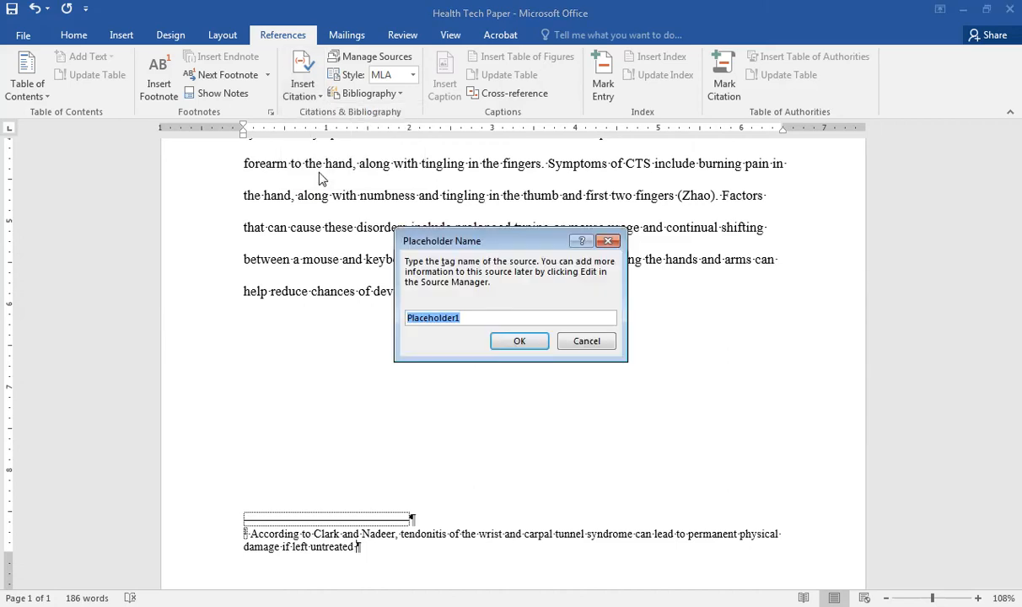
pyautogui.write('Clark')
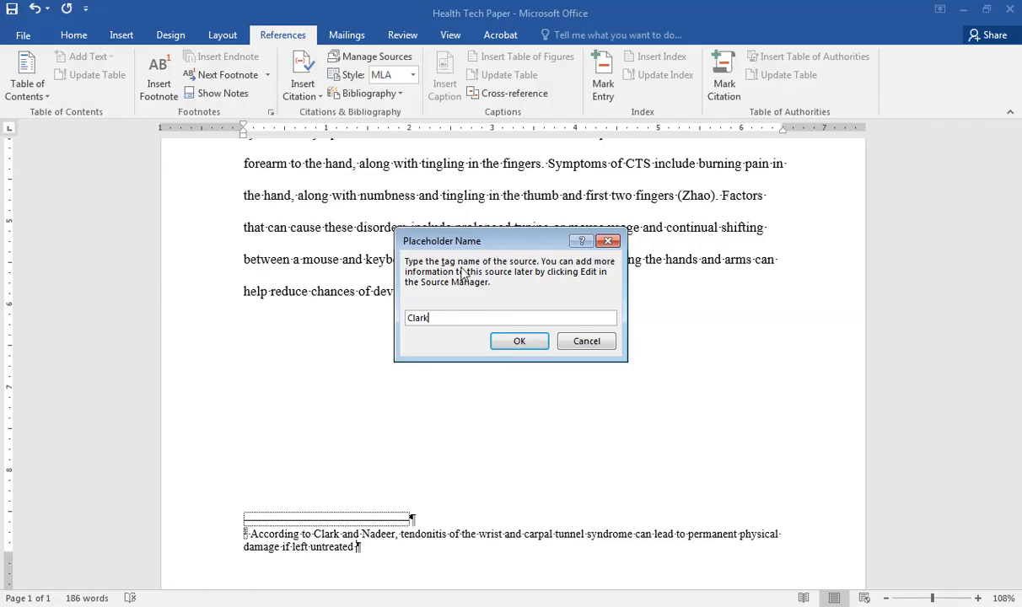
pyautogui.click(519, 341)
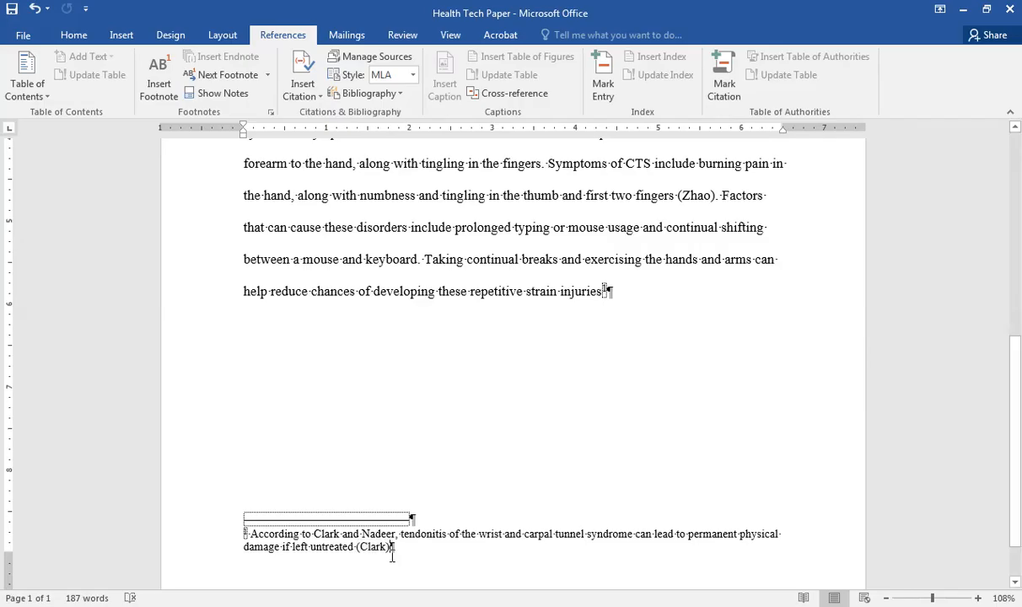
pyautogui.write('.')
# Modify the Footnote Text style to use a 12-point font size and double line spacing
pyautogui.click(75, 36)
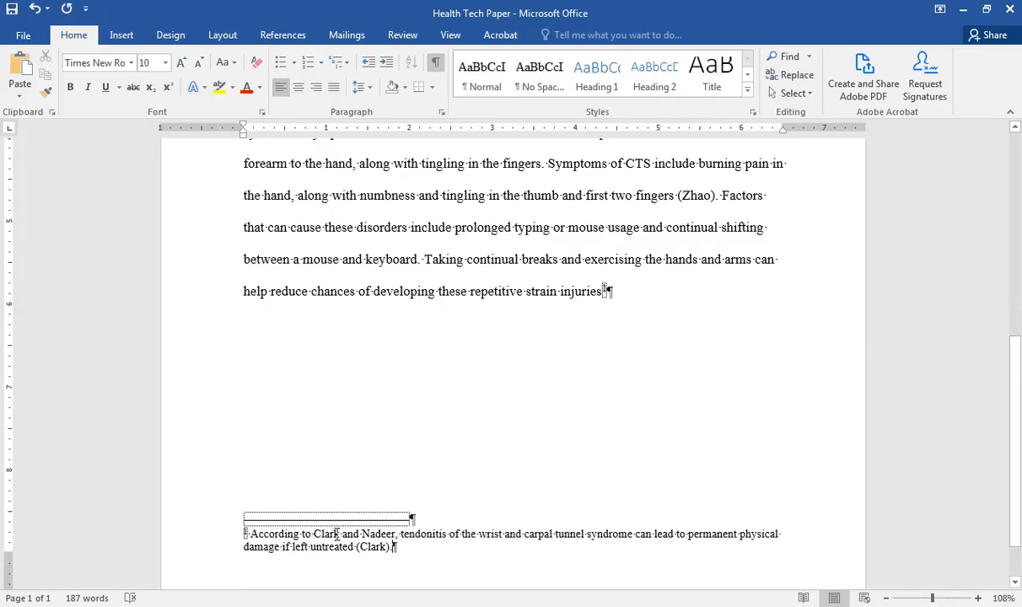
pyautogui.rightClick(336, 533)
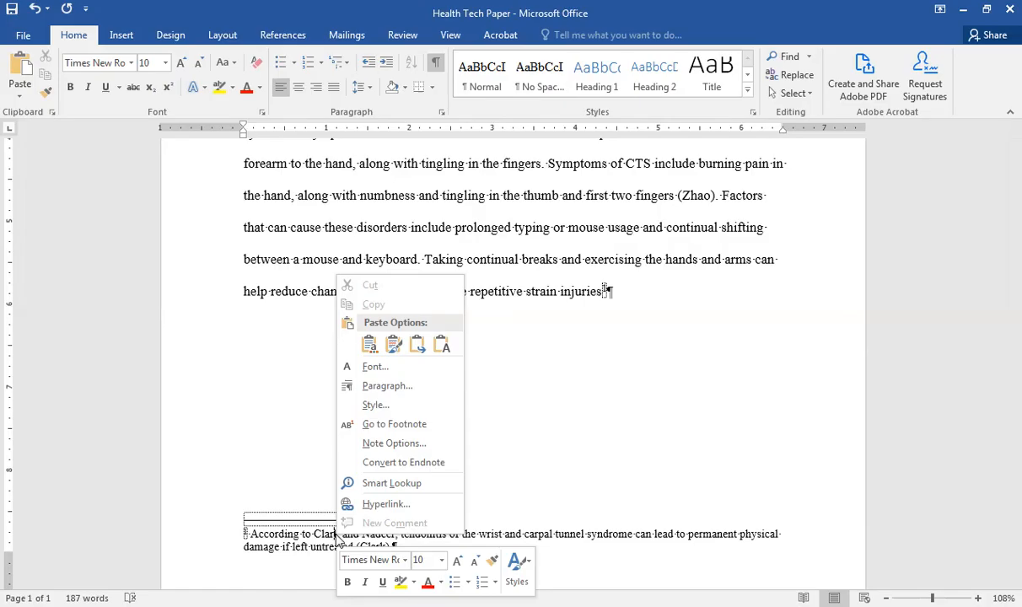
pyautogui.click(376, 405)
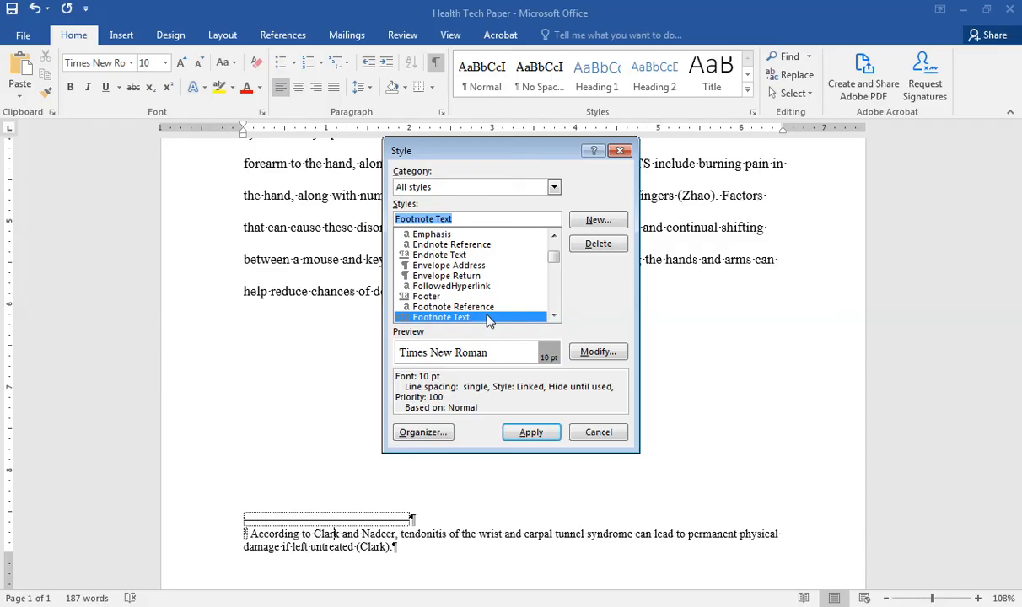
pyautogui.click(595, 353)
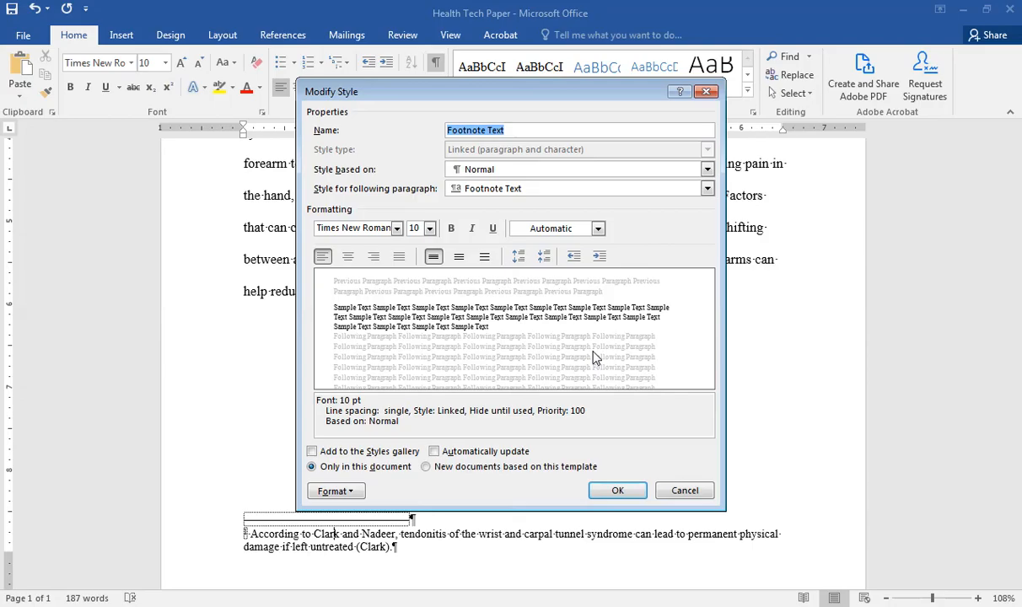
pyautogui.click(429, 228)
pyautogui.click(414, 285)
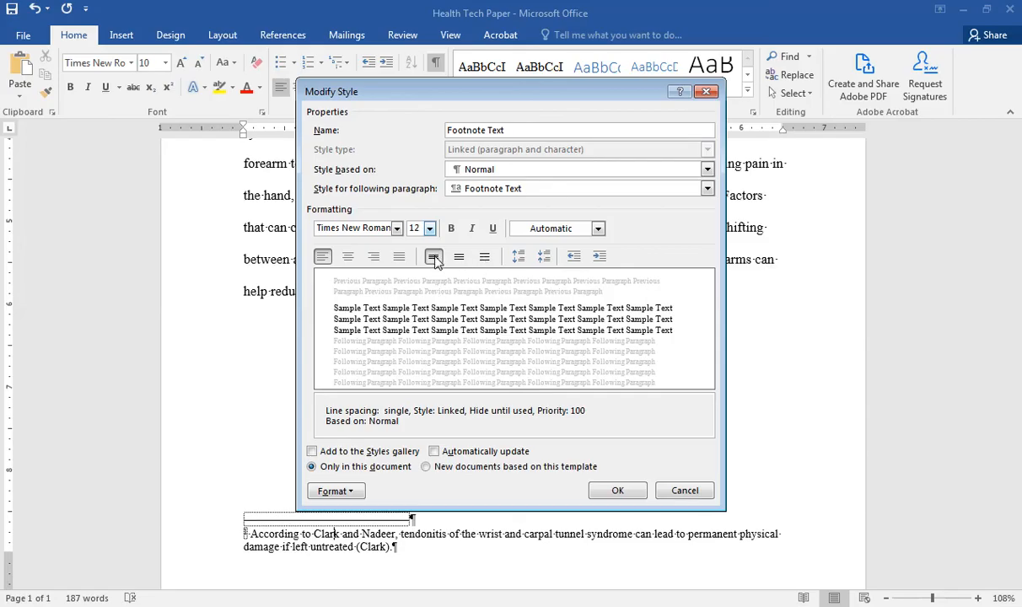
pyautogui.click(485, 257)
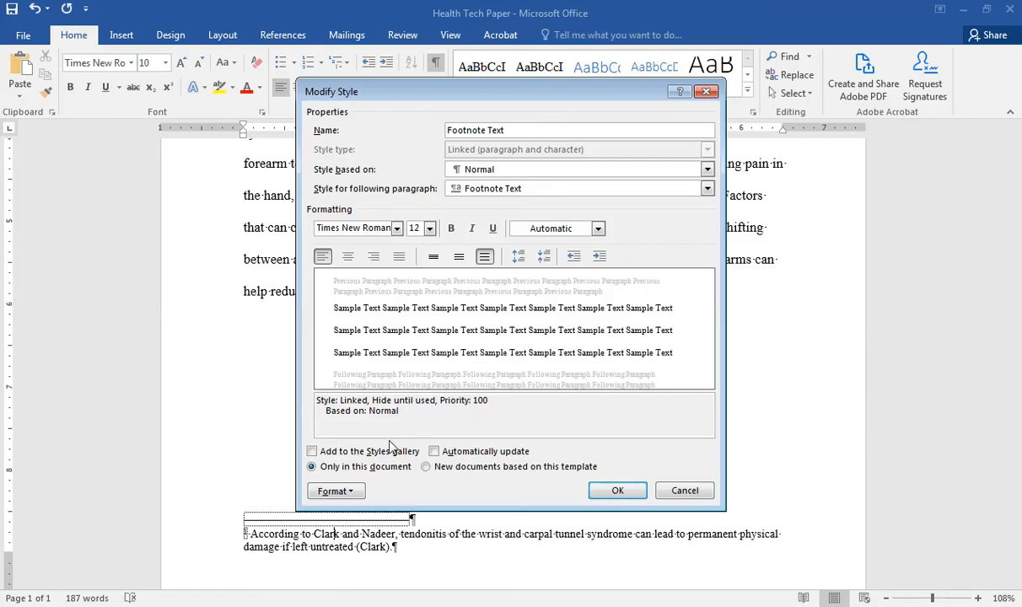
# Give the Footnote Text style a 0.5" first-line indent and confirm the style changes
pyautogui.click(335, 491)
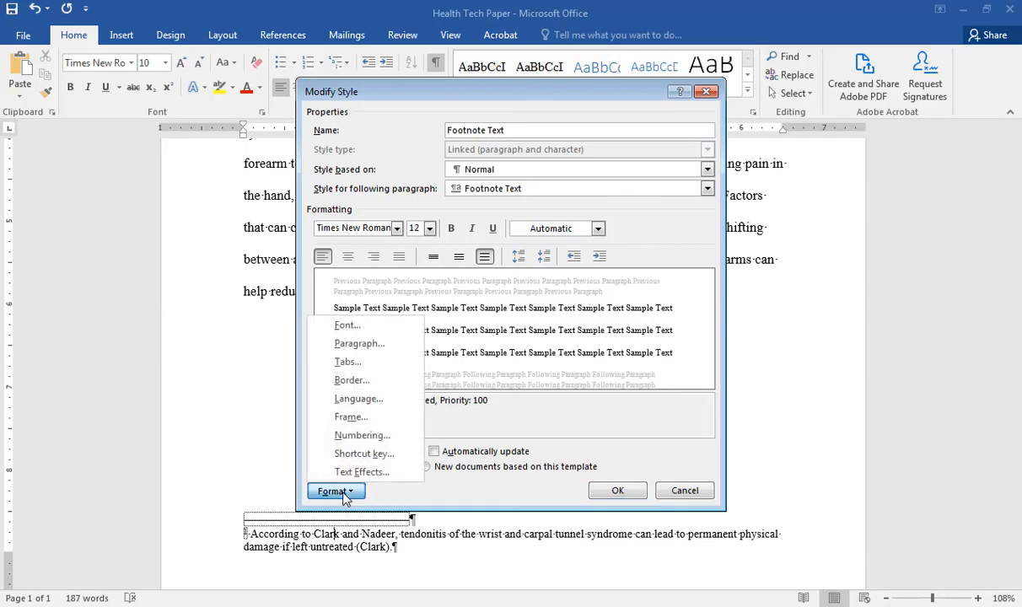
pyautogui.click(345, 343)
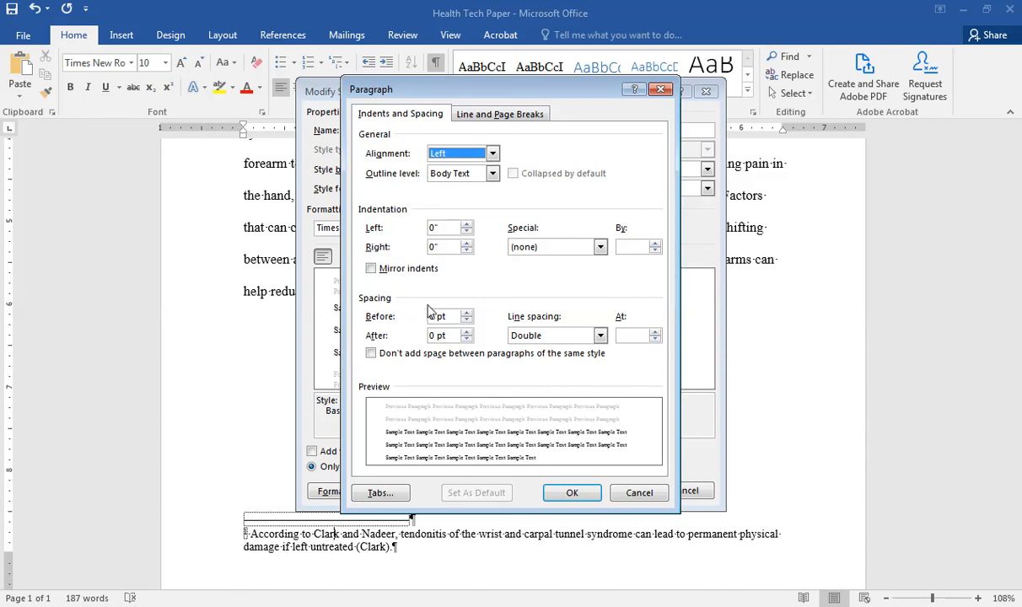
pyautogui.click(601, 248)
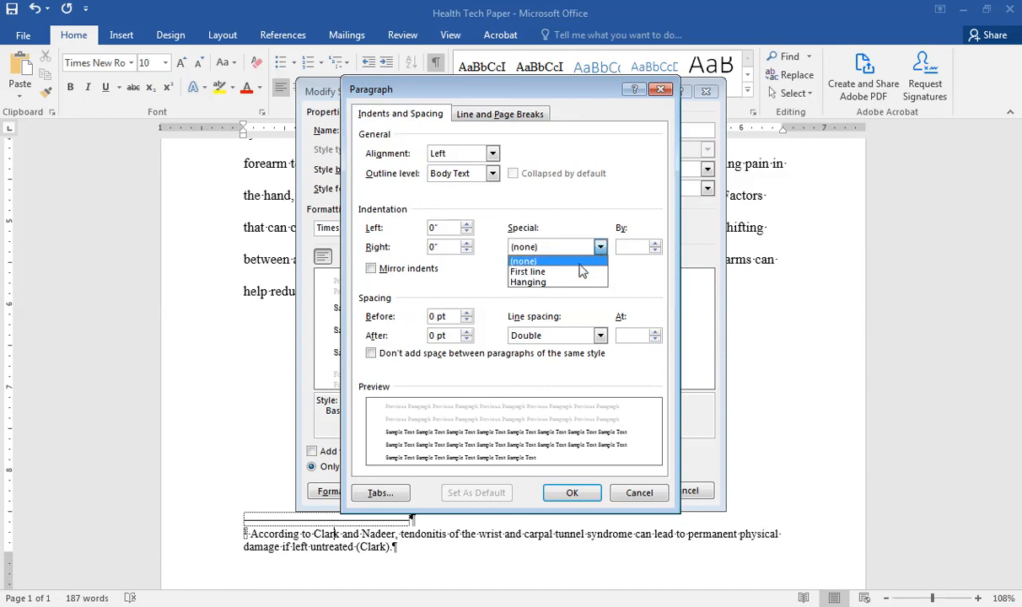
pyautogui.click(540, 271)
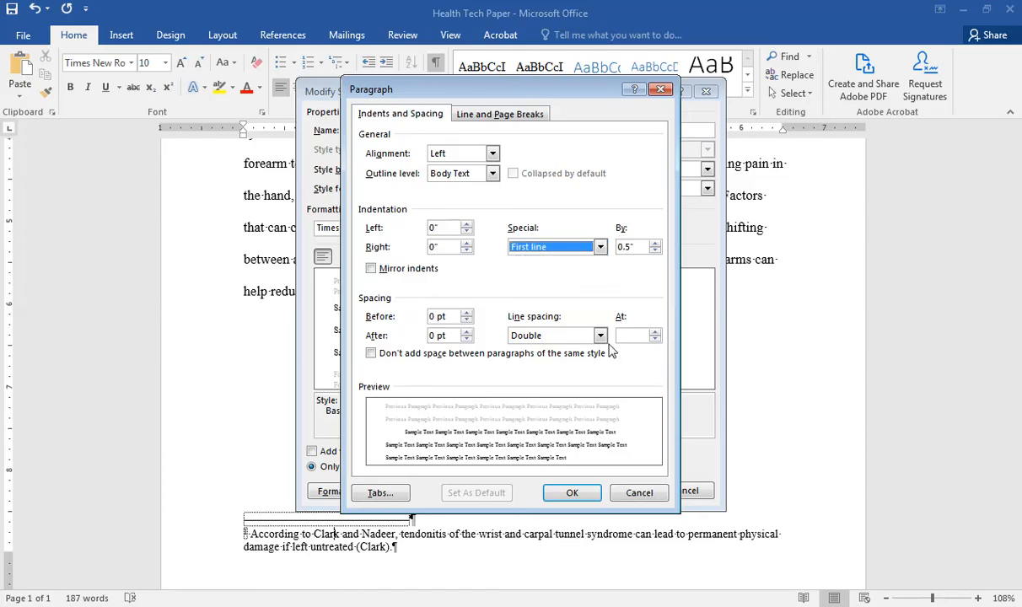
pyautogui.click(576, 492)
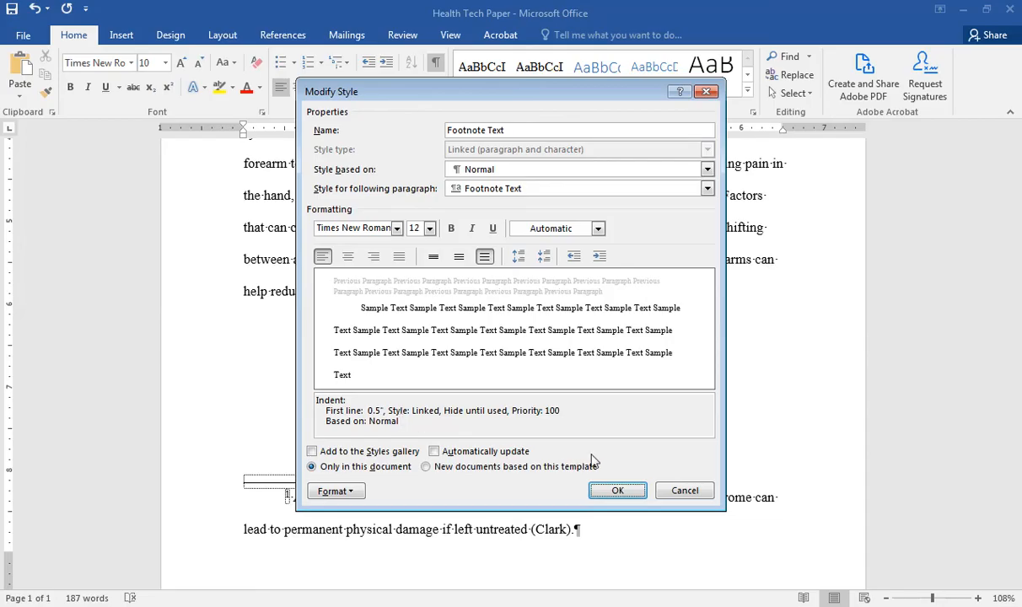
pyautogui.click(617, 491)
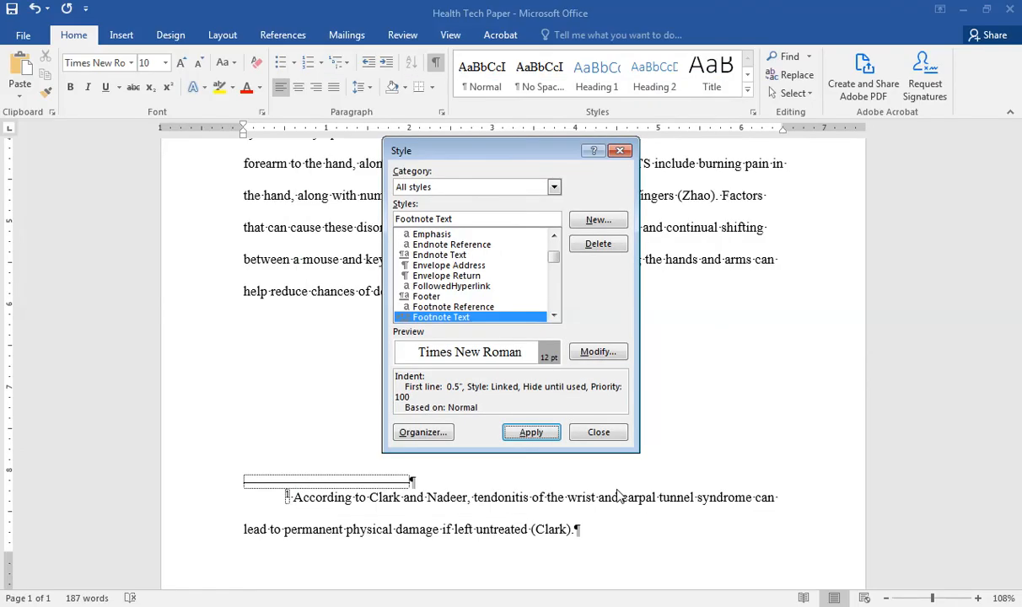
pyautogui.click(598, 432)
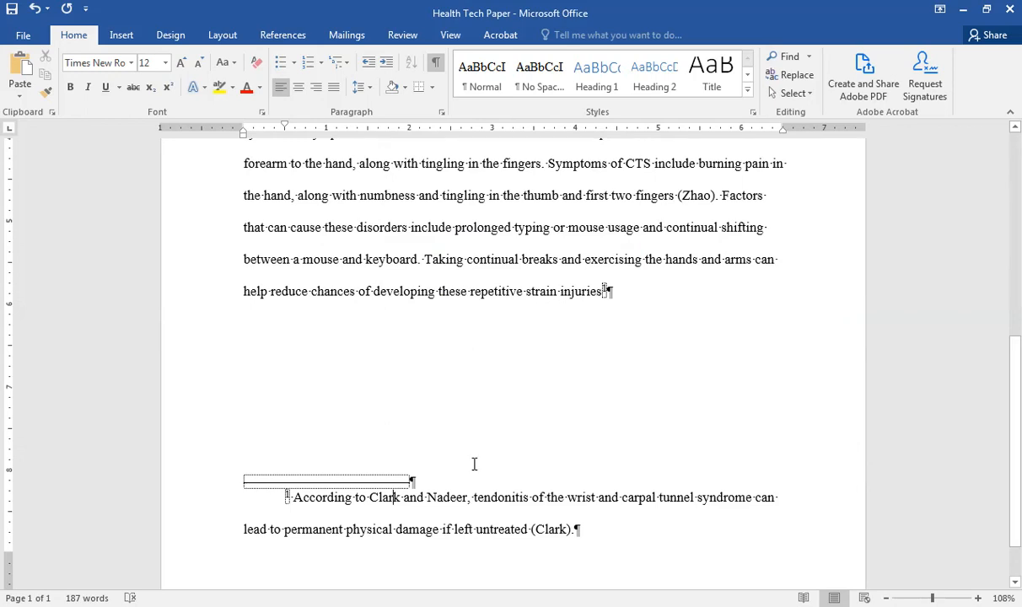
# Open the source of the footnote's placeholder citation for editing and set its type to Book
pyautogui.click(547, 529)
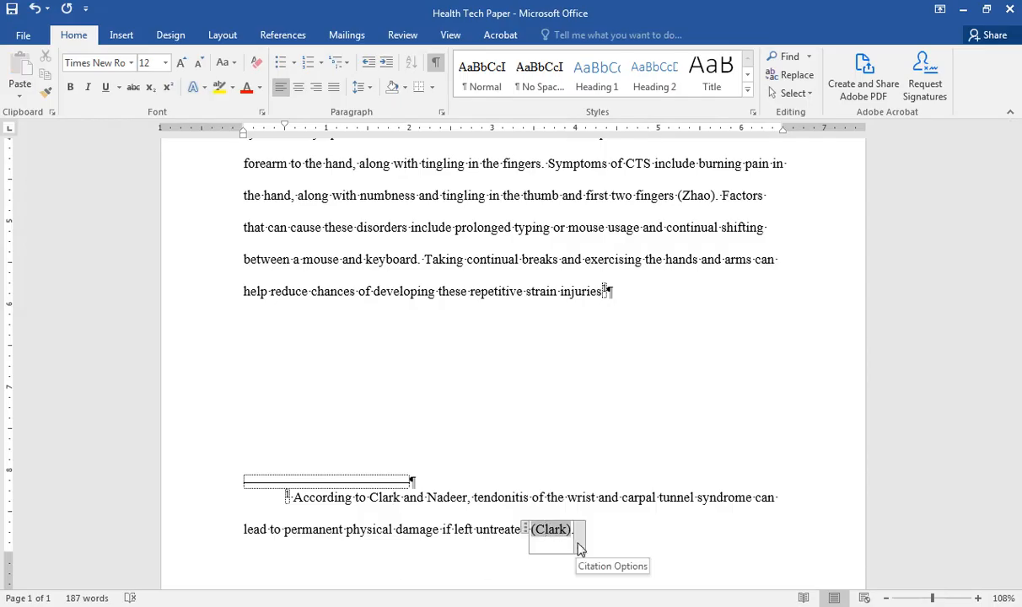
pyautogui.click(579, 549)
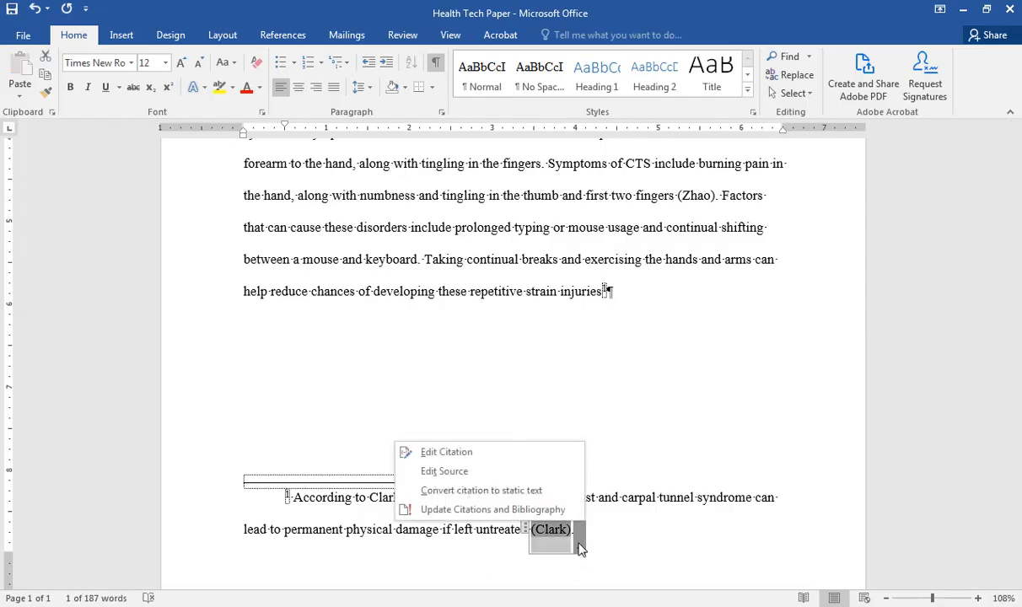
pyautogui.click(476, 477)
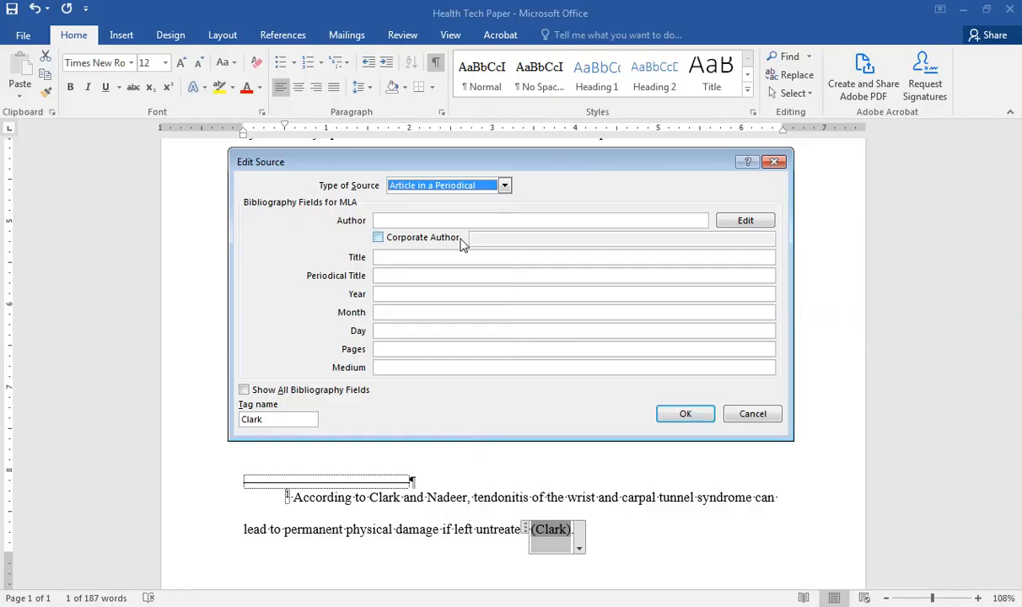
pyautogui.click(479, 181)
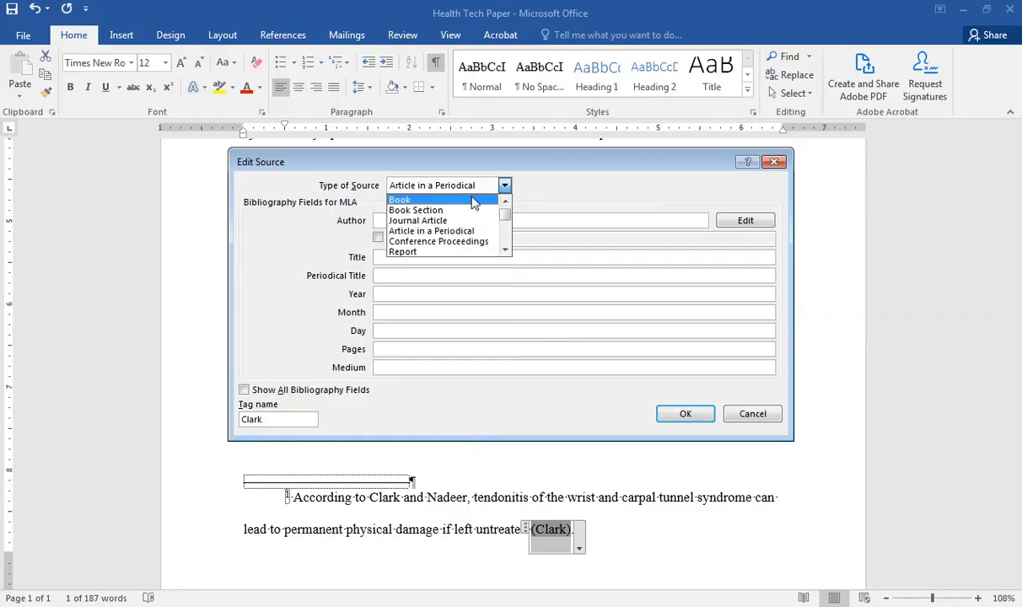
pyautogui.click(471, 201)
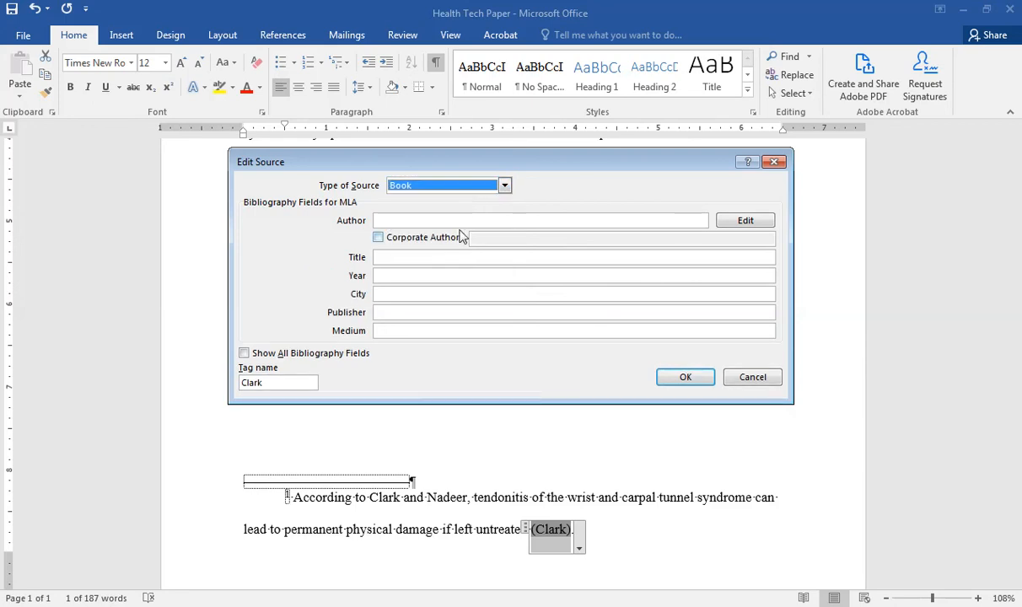
# Add the full names of the book's two authors to the source's author list and confirm it
pyautogui.click(736, 224)
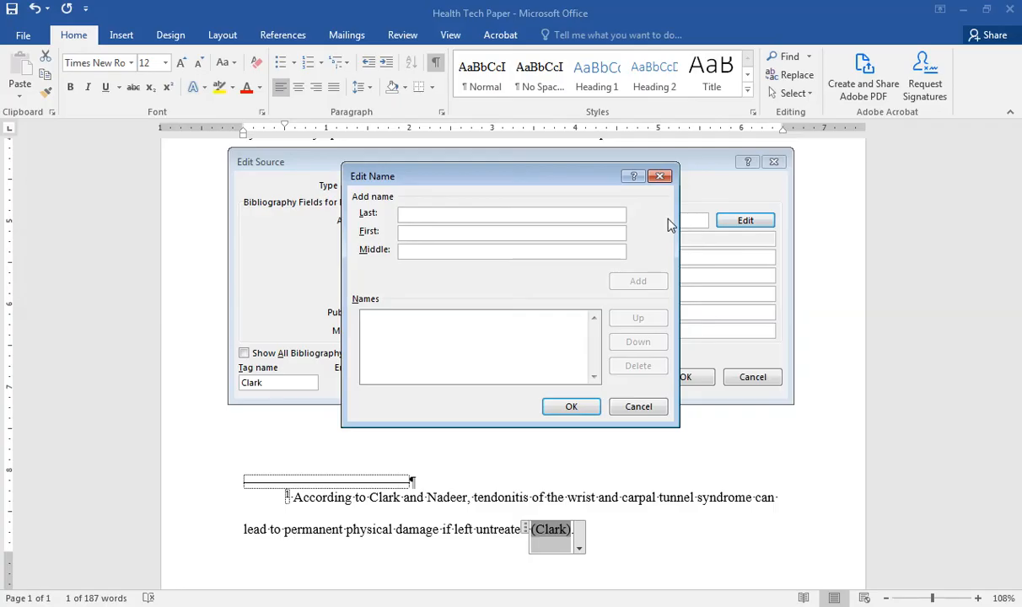
pyautogui.write('Clark')
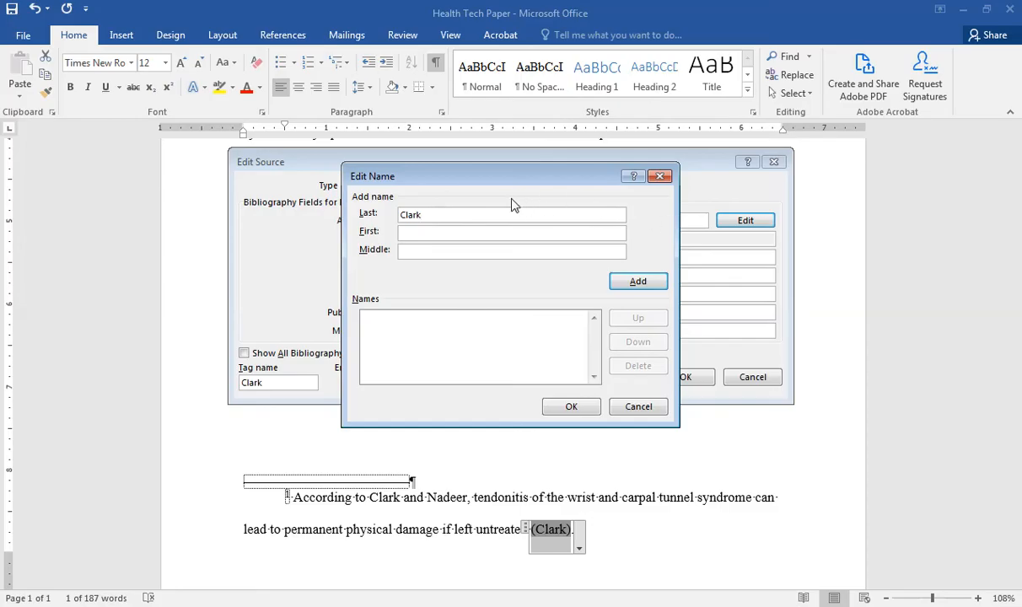
pyautogui.click(436, 232)
pyautogui.write('Addison')
pyautogui.click(631, 286)
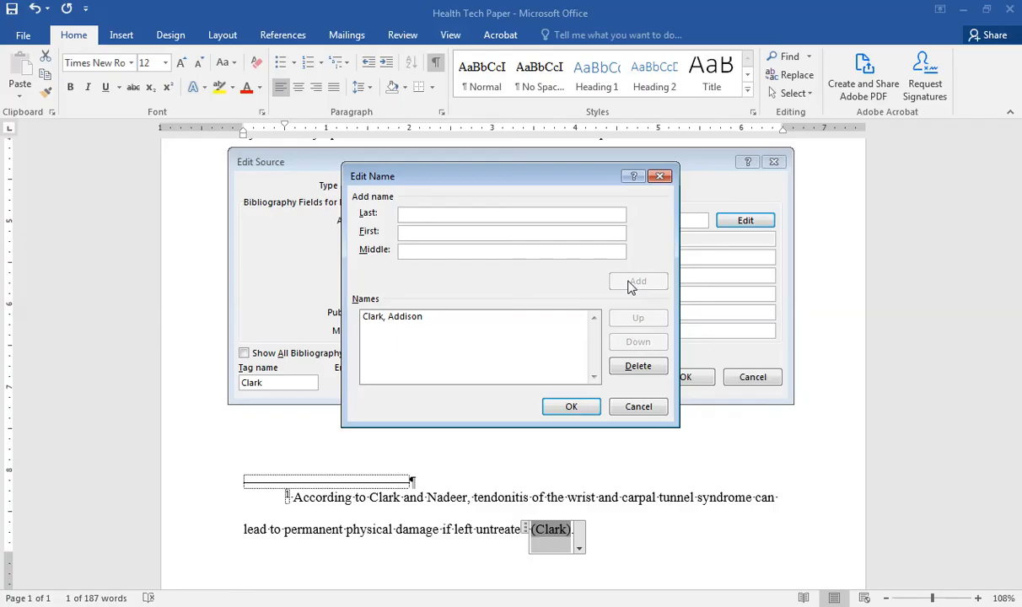
pyautogui.write('Nadeer')
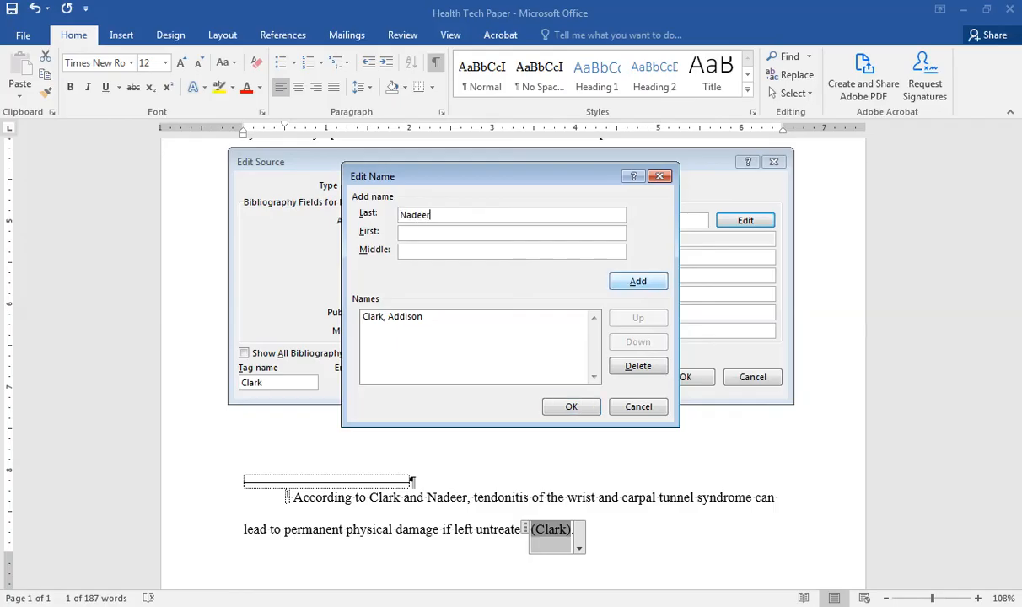
pyautogui.click(467, 232)
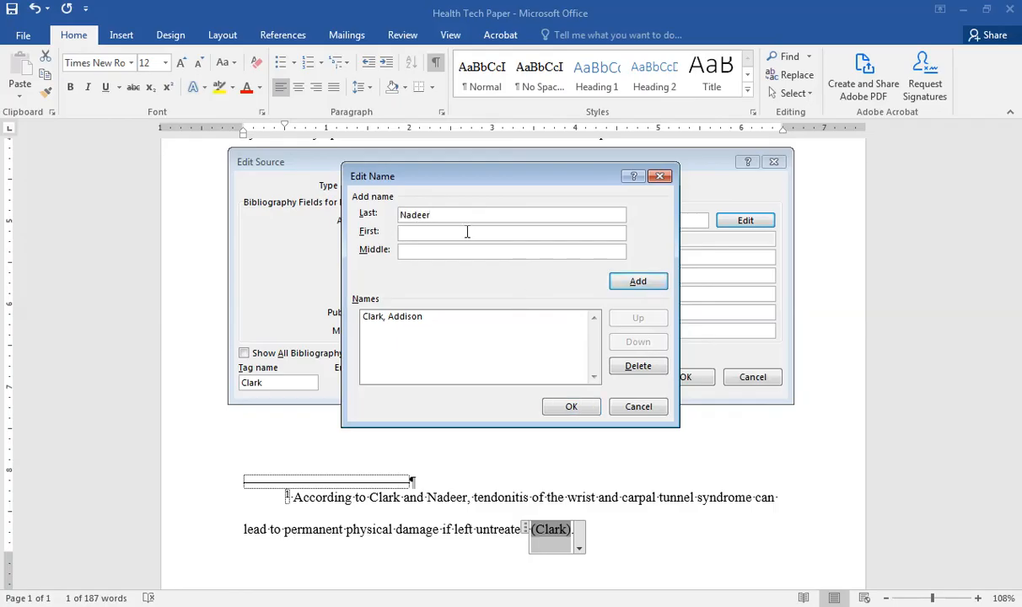
pyautogui.write('Aisha')
pyautogui.click(636, 287)
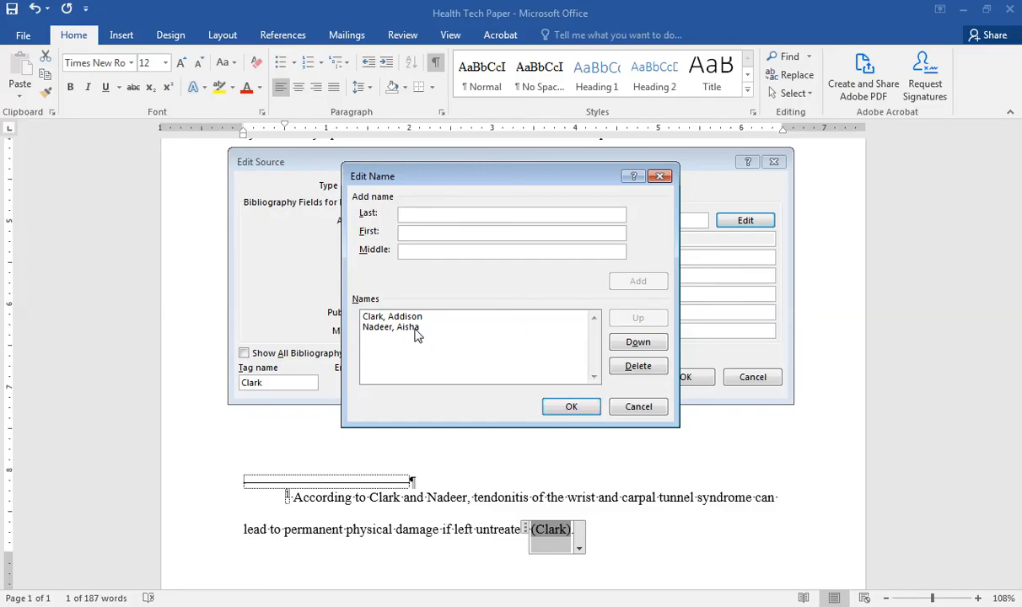
pyautogui.click(568, 406)
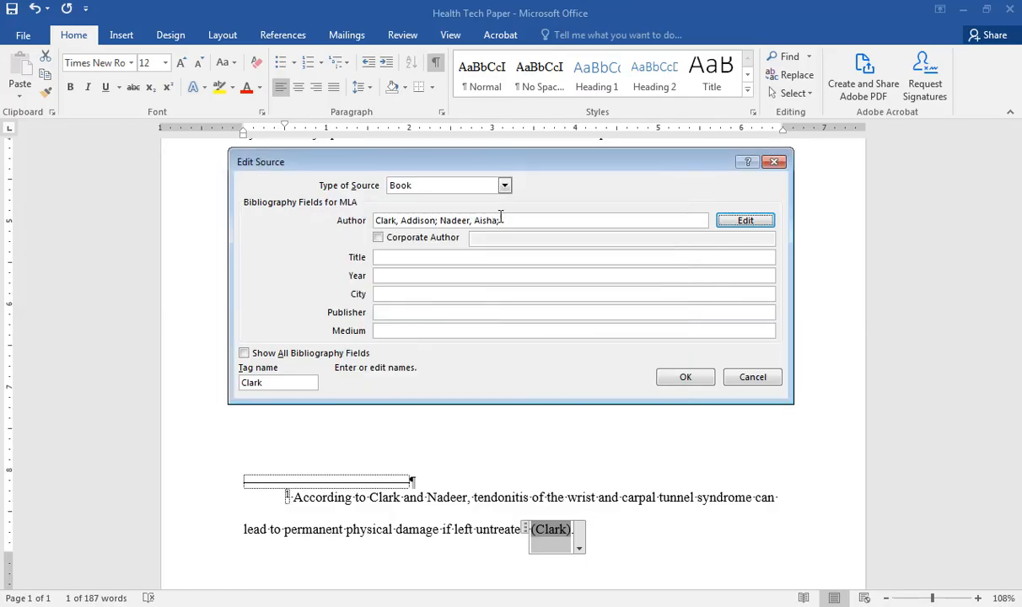
# Enter the title Repetitive Strain Injuries and the year 2021 for the book source
pyautogui.click(385, 257)
pyautogui.write('R')
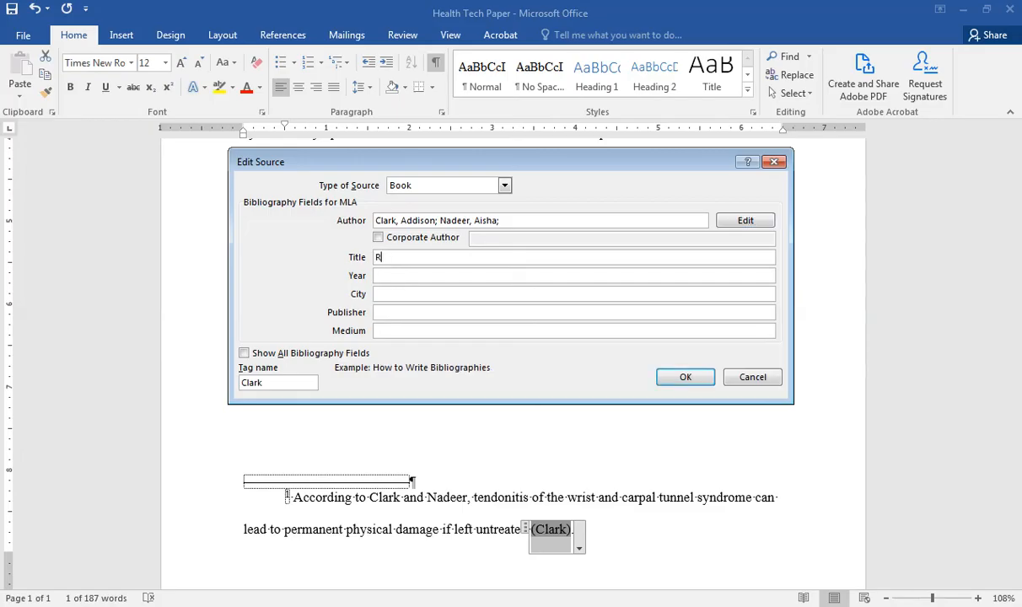
pyautogui.write('epetitive Strain Injuries')
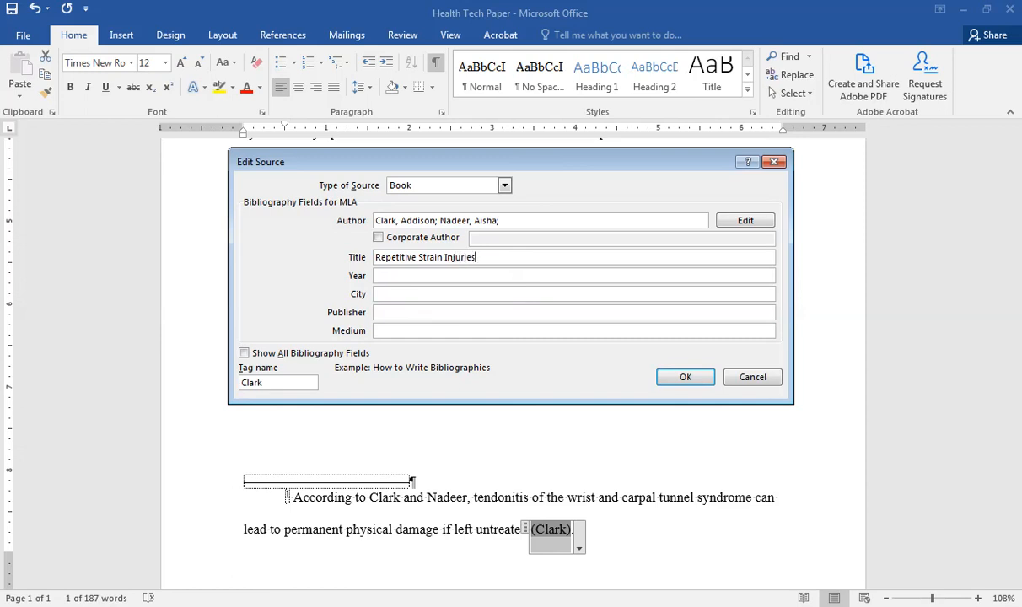
pyautogui.click(376, 276)
pyautogui.write('2021')
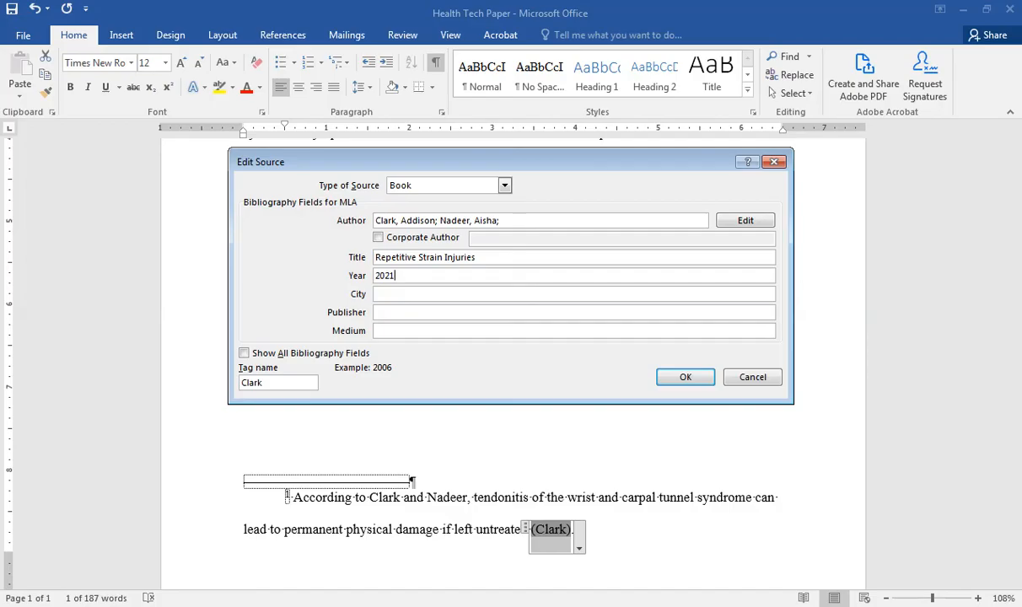
# Set the book's city to Boston, publisher to Lighthouse Publishing and medium to Print, and save the source
pyautogui.press('Tab')
pyautogui.write('Boston')
pyautogui.press('Tab')
pyautogui.write('L')
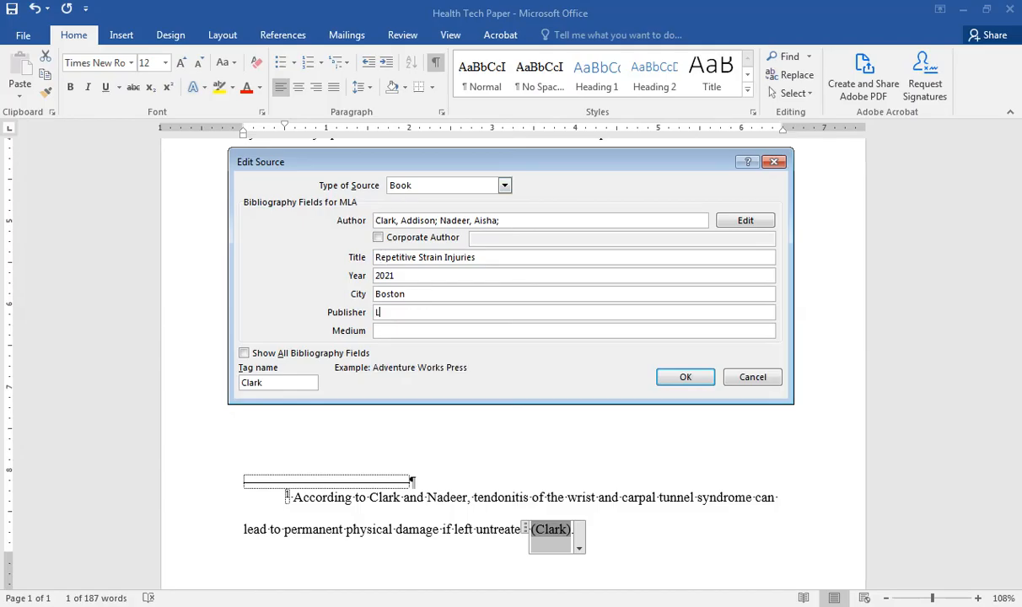
pyautogui.write('ighthouse Publishing')
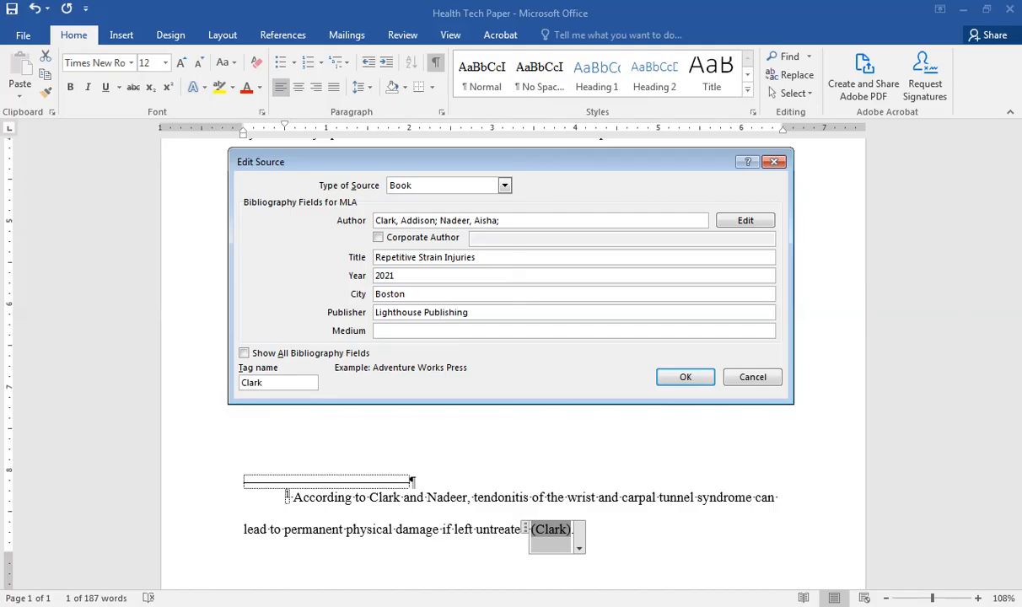
pyautogui.click(387, 332)
pyautogui.write('Print')
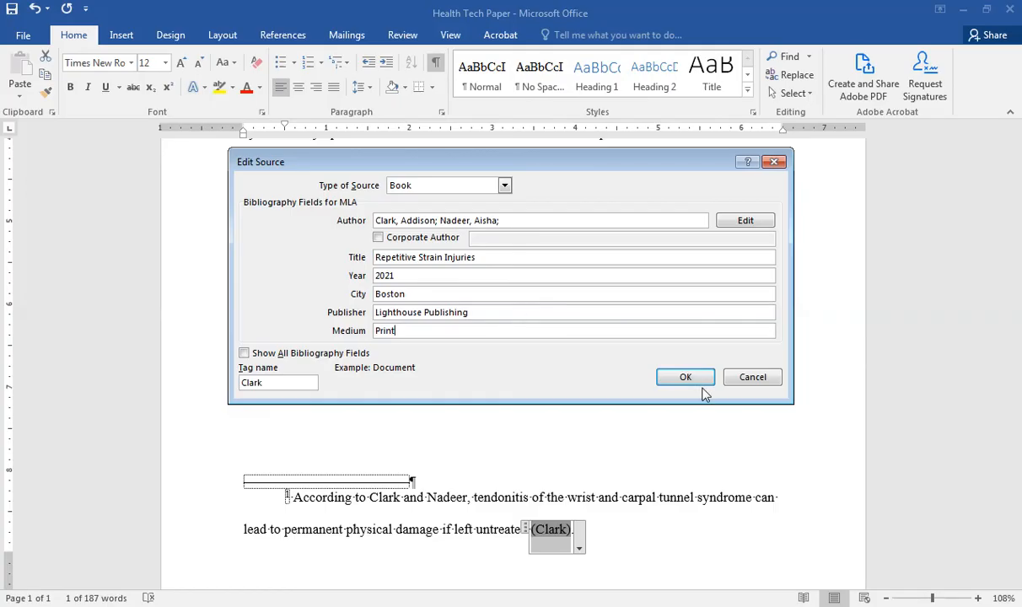
pyautogui.click(685, 380)
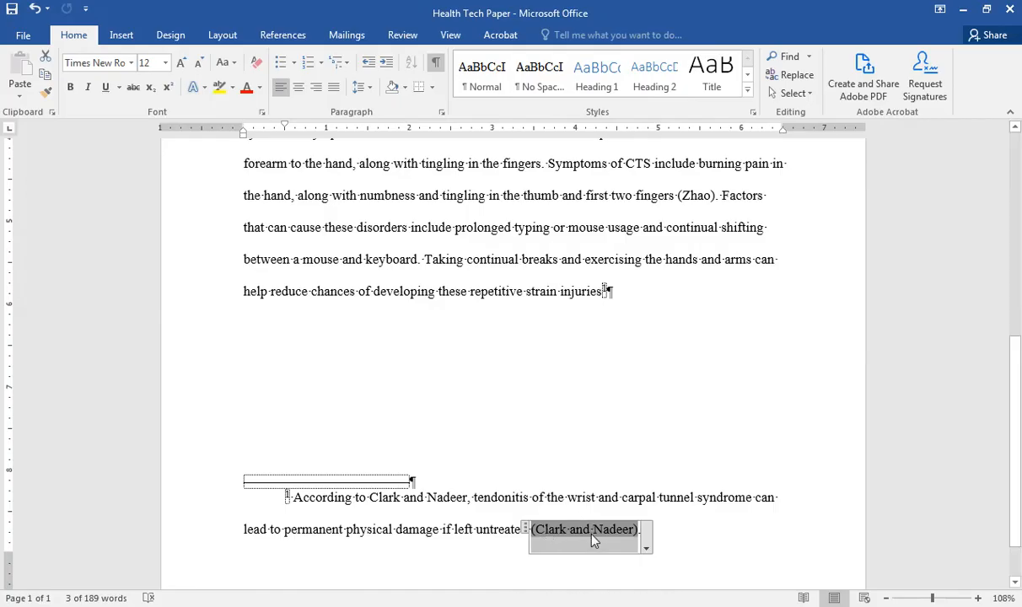
# Edit the footnote citation to show pages 65-66 and suppress its author and title
pyautogui.click(647, 540)
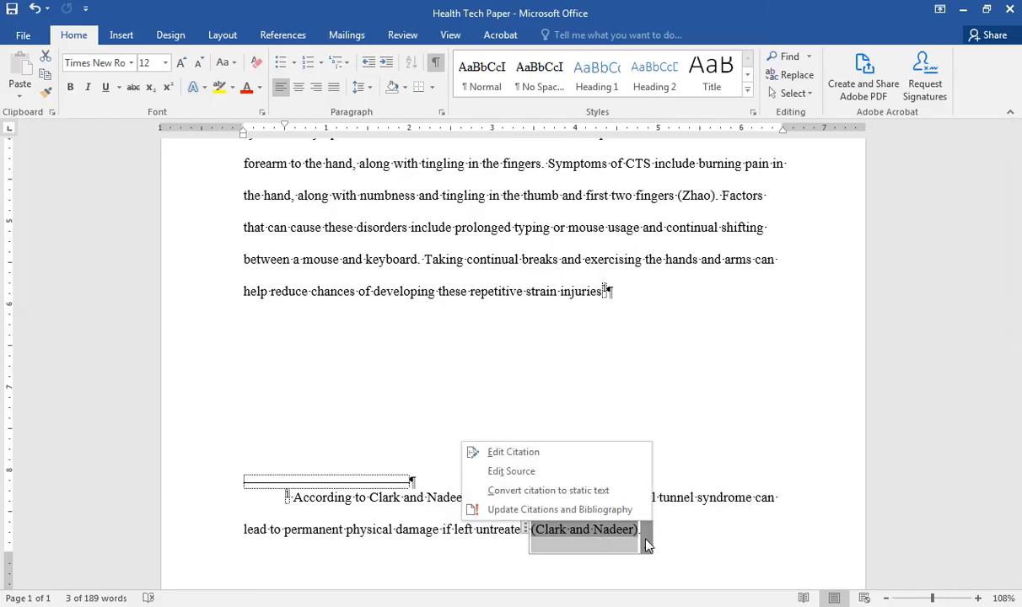
pyautogui.click(538, 455)
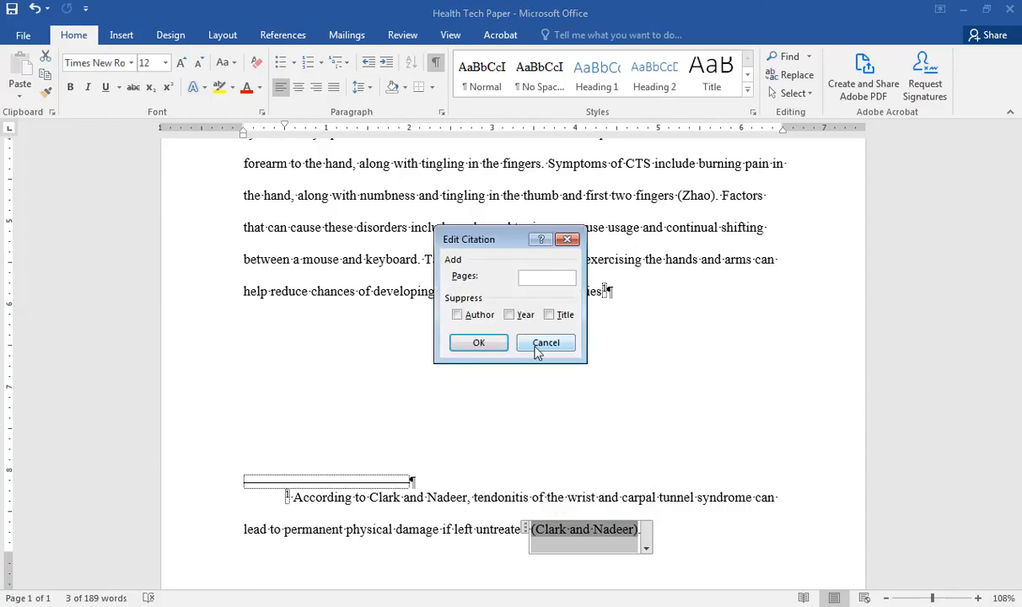
pyautogui.write('65-66')
pyautogui.moveTo(508, 238); pyautogui.dragTo(545, 180)
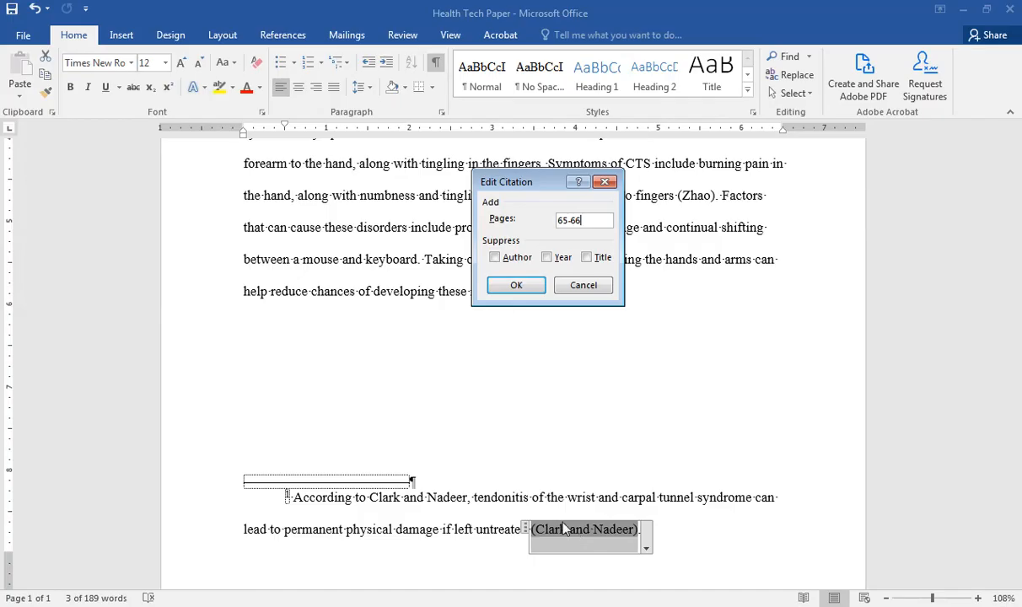
pyautogui.click(495, 259)
pyautogui.click(588, 258)
pyautogui.click(516, 286)
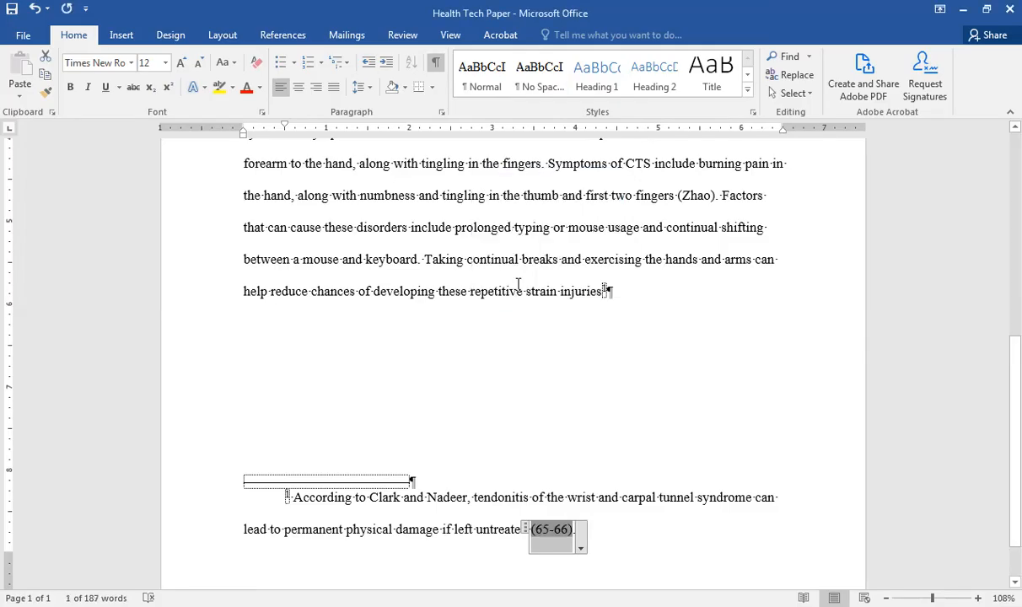
pyautogui.click(595, 529)
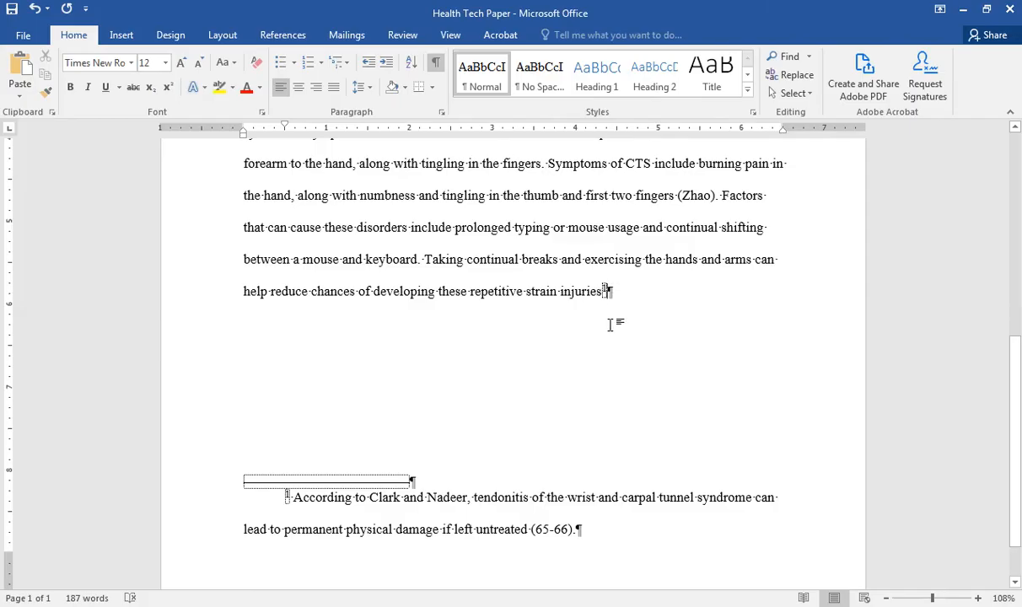
# Start a new paragraph after the last body paragraph and copy the CHEATER TEXT #5 paragraph from the Cheater Text for Word Chp2 Demo document
pyautogui.press('Return')
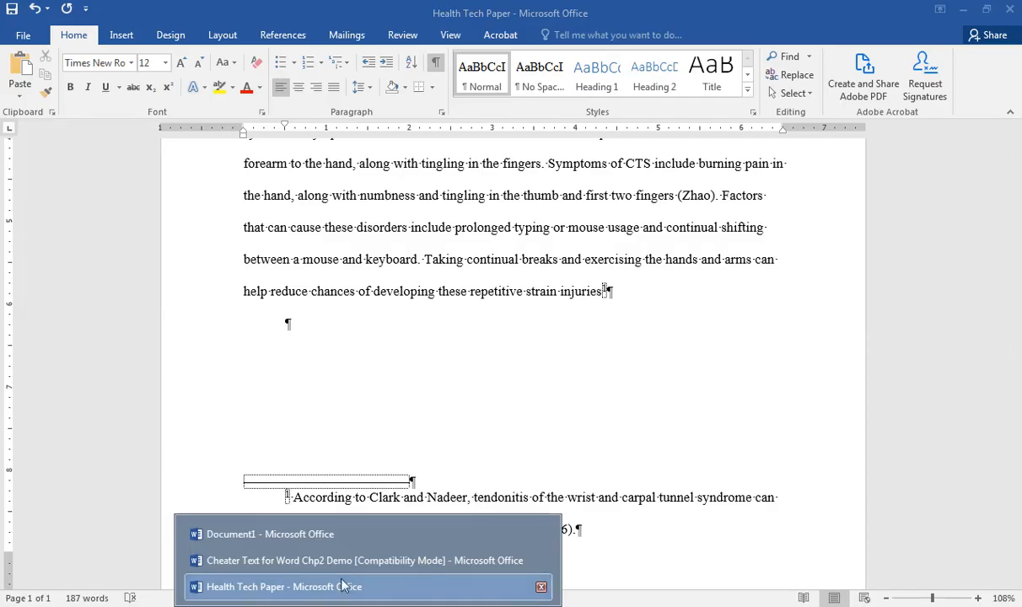
pyautogui.click(342, 562)
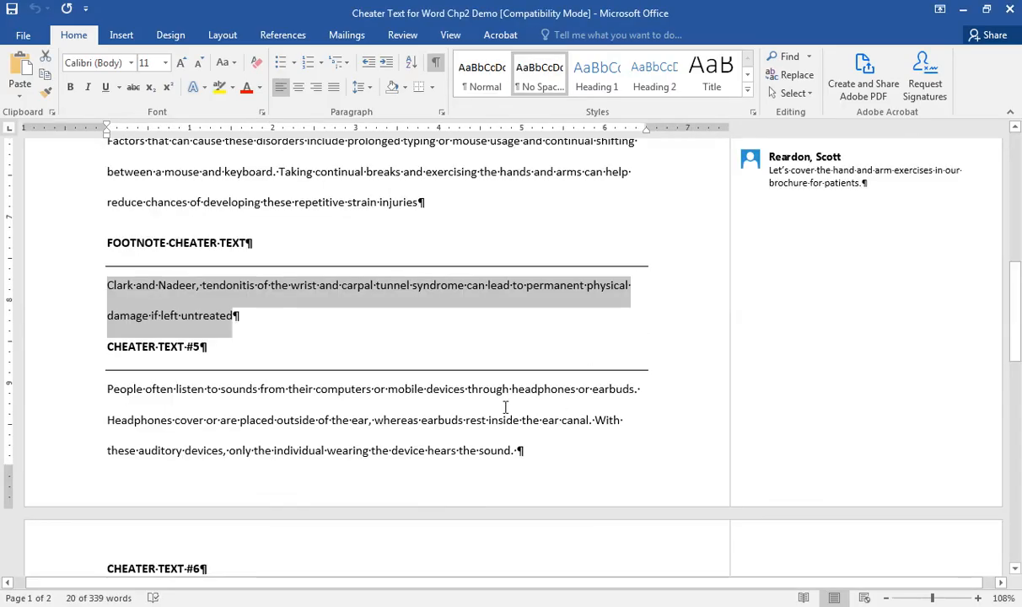
pyautogui.moveTo(105, 390); pyautogui.dragTo(520, 452)
pyautogui.hotkey('ctrl', 'c')
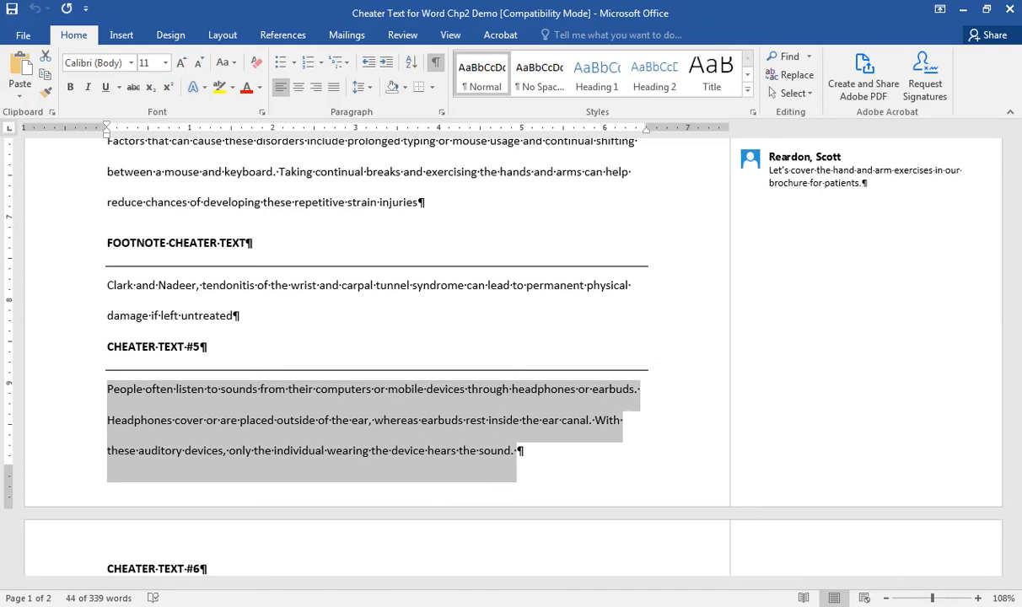
# Paste the copied paragraph into the new paragraph of the Health Tech Paper document, keeping text only
pyautogui.moveTo(368, 605)
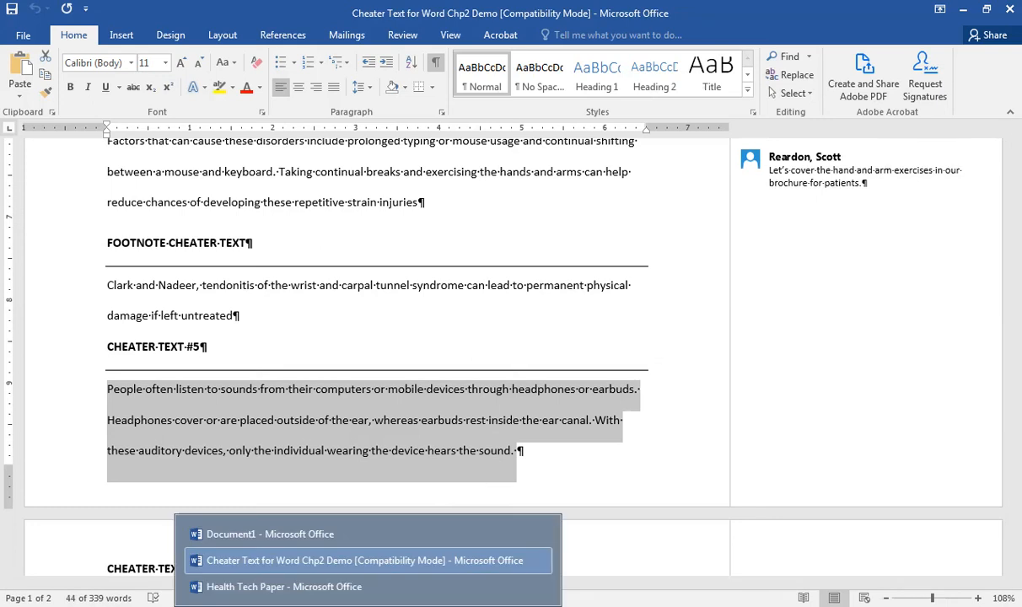
pyautogui.click(345, 587)
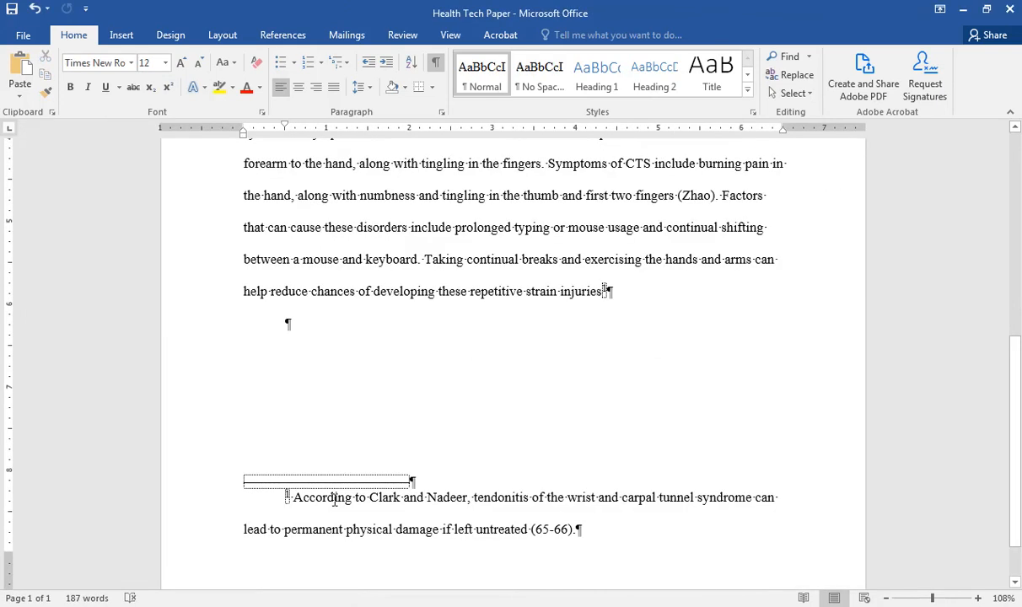
pyautogui.hotkey('ctrl', 'v')
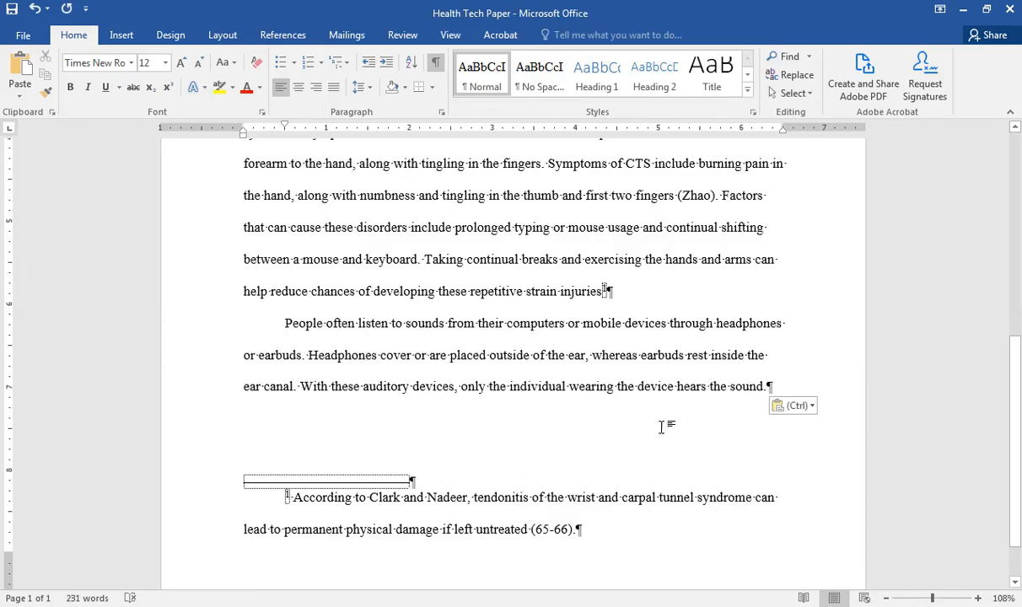
pyautogui.click(801, 406)
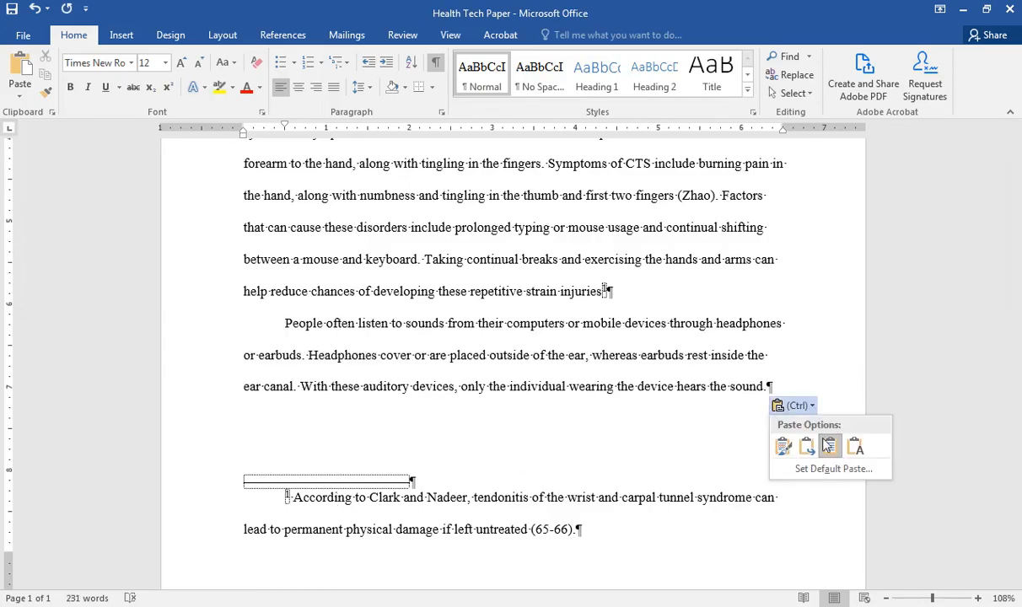
pyautogui.click(855, 448)
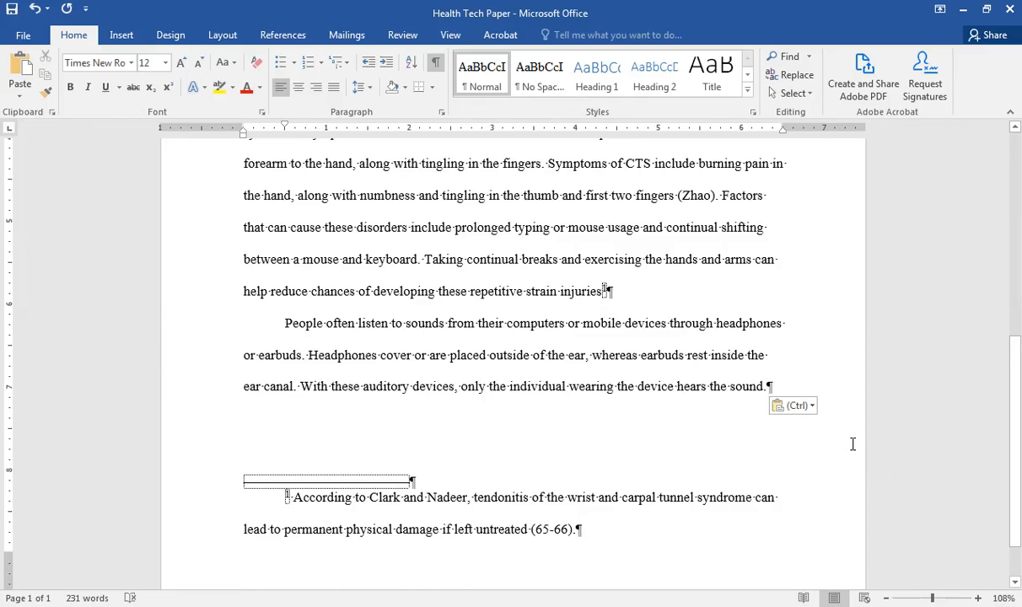